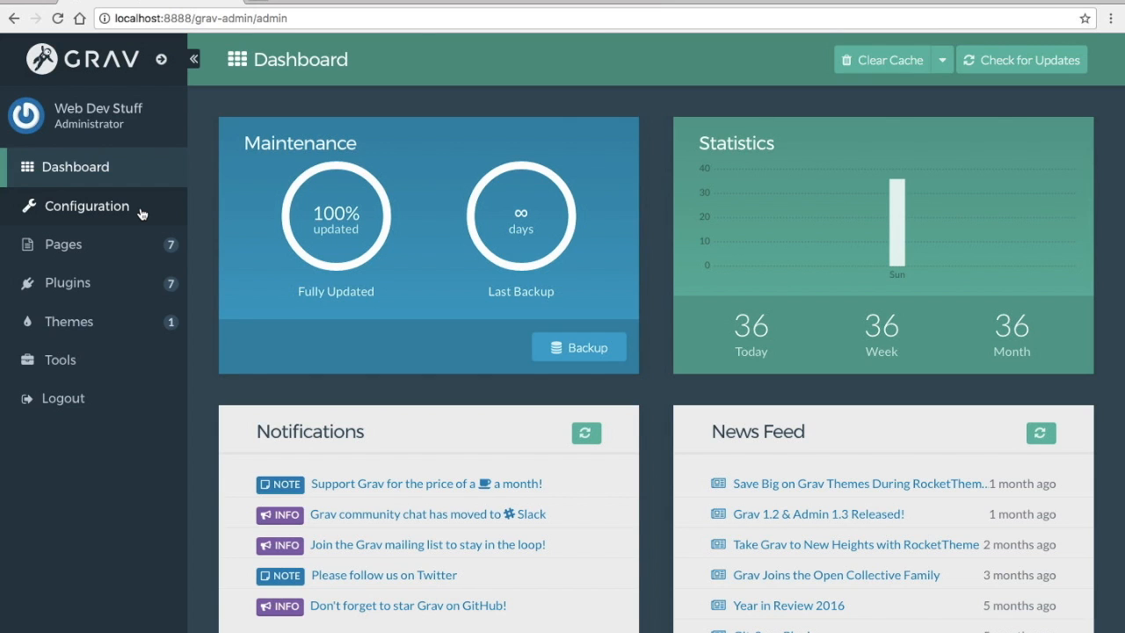
Start a new root-level page titled Modular with the folder name modular and the Modular page template.
{"action": "left_click", "coordinate": [128, 252]}
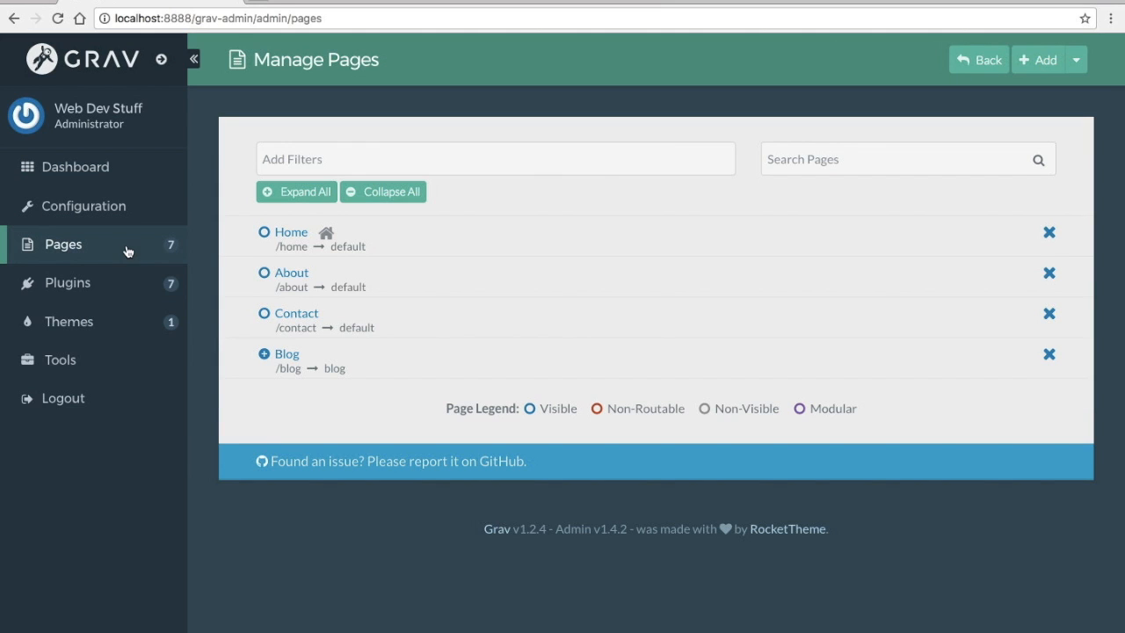
{"action": "left_click", "coordinate": [1076, 62]}
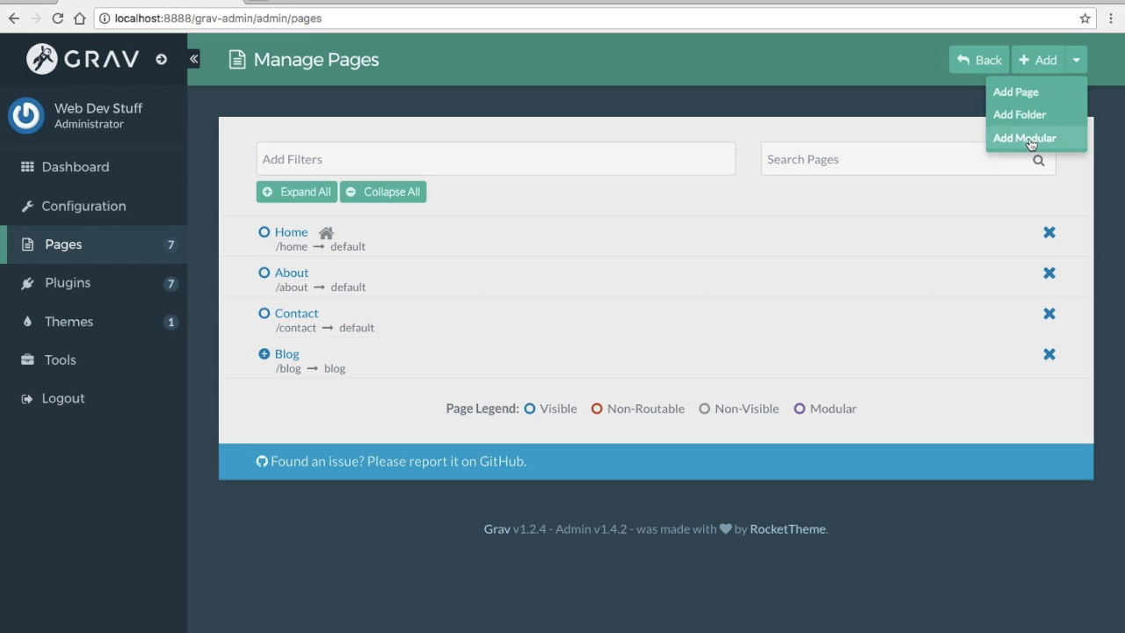
{"action": "left_click", "coordinate": [1023, 95]}
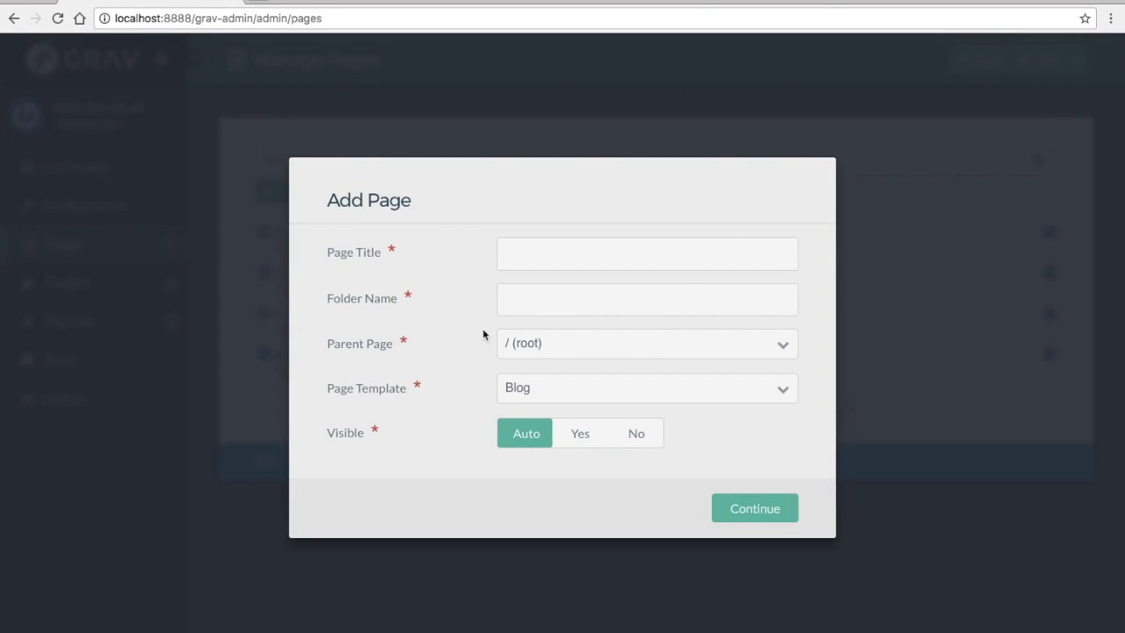
{"action": "type", "text": "MOdular"}
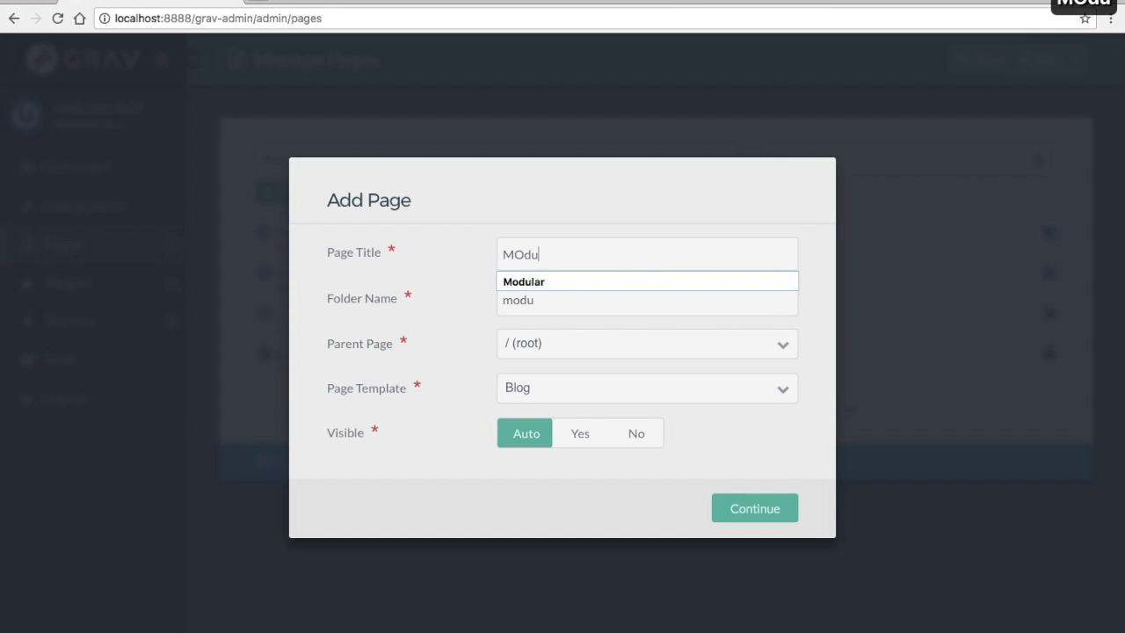
{"action": "left_click", "coordinate": [561, 282]}
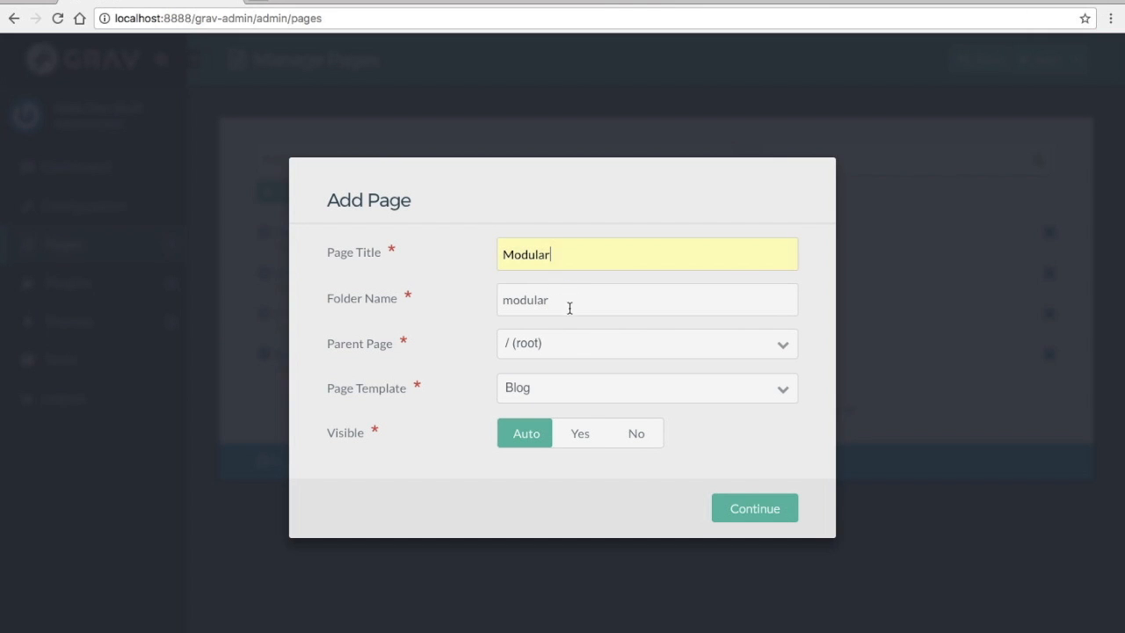
{"action": "left_click", "coordinate": [684, 387]}
{"action": "left_click", "coordinate": [536, 545]}
{"action": "left_click", "coordinate": [753, 516]}
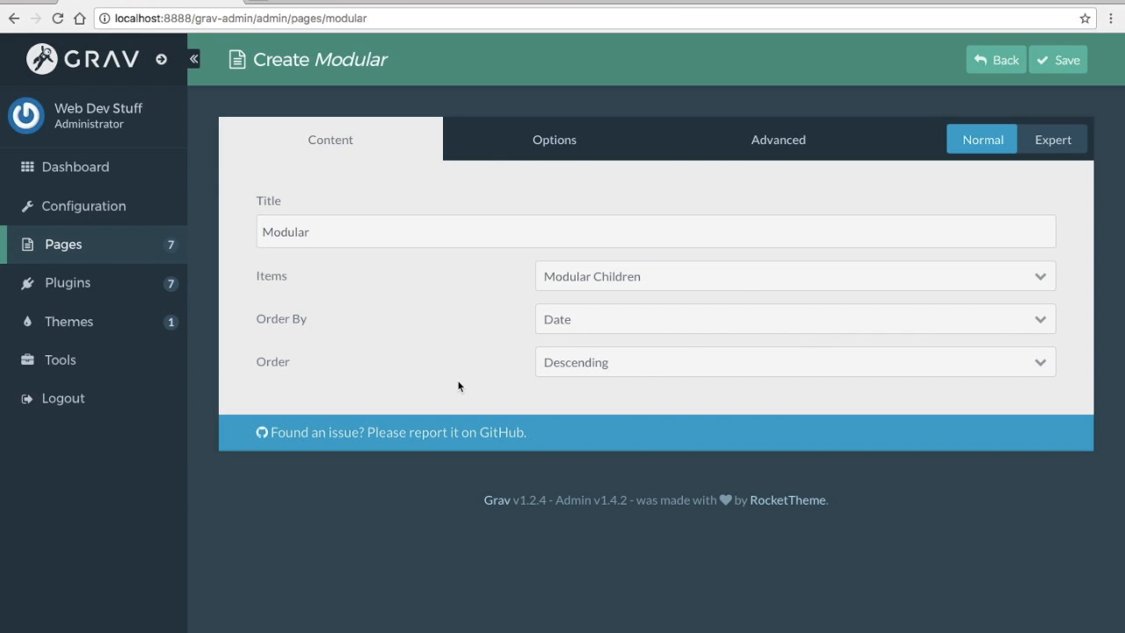
Switch to Atom and examine the page folders inside user/pages.
{"action": "key", "text": "super+Tab"}
{"action": "key", "text": "super+Tab"}
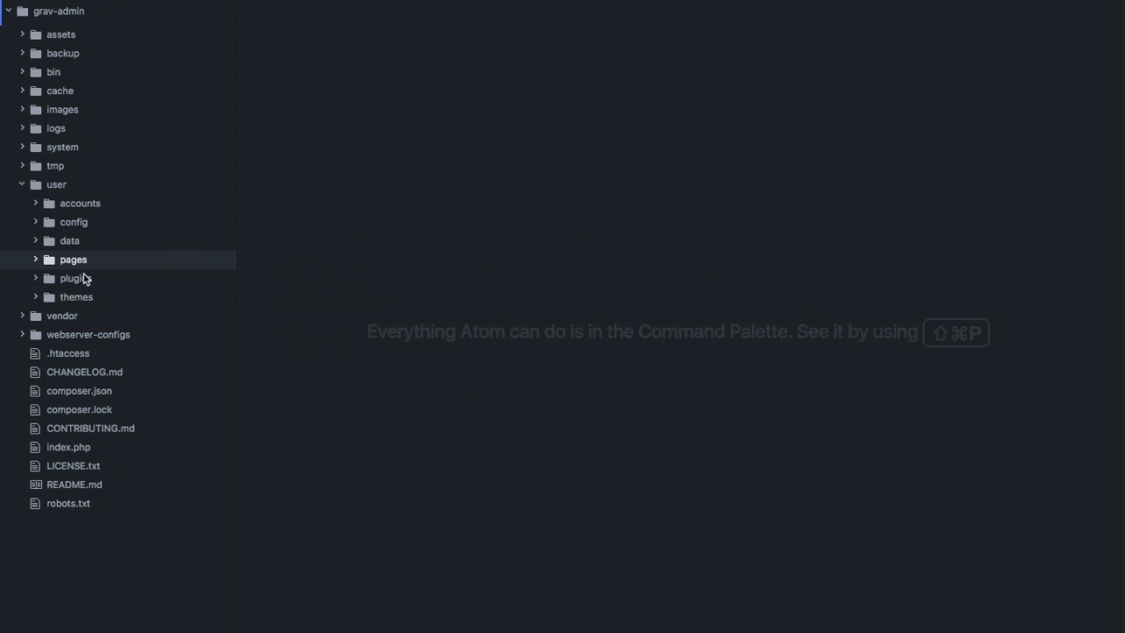
{"action": "left_click", "coordinate": [37, 260]}
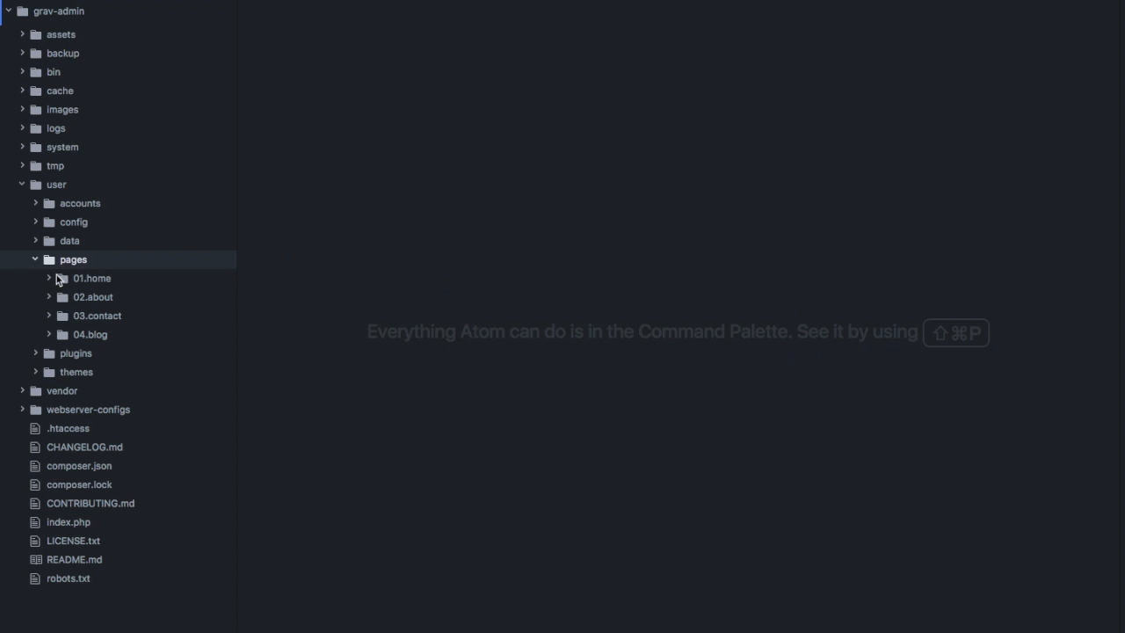
{"action": "key", "text": "super+Tab"}
{"action": "key", "text": "super+Tab"}
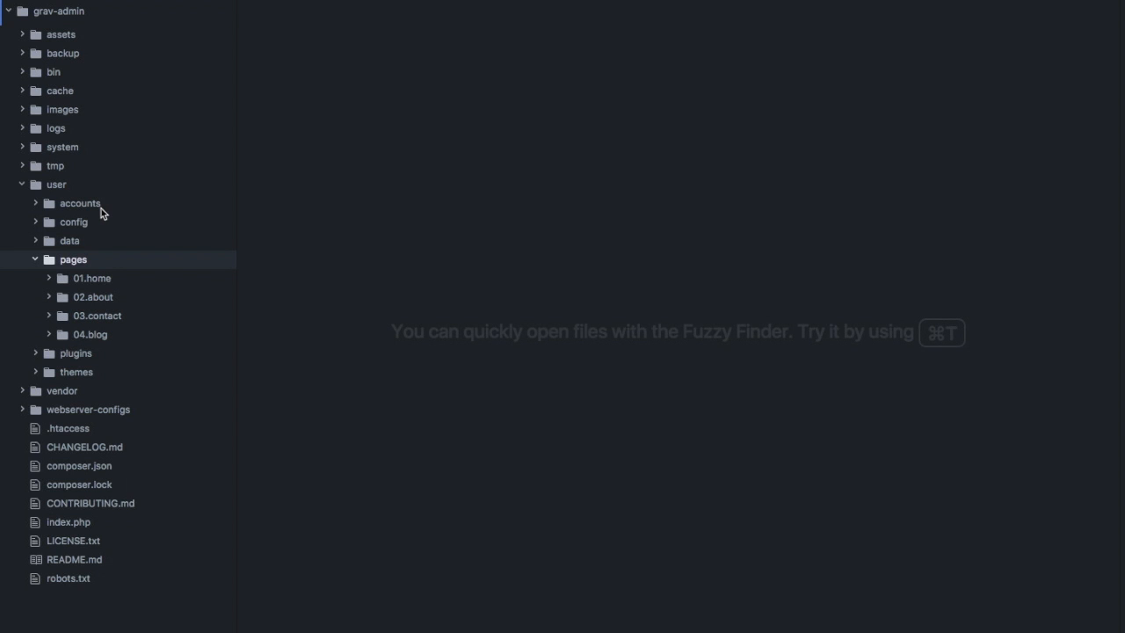
Return to the Grav admin in the browser and save the new Modular page.
{"action": "key", "text": "super+Tab"}
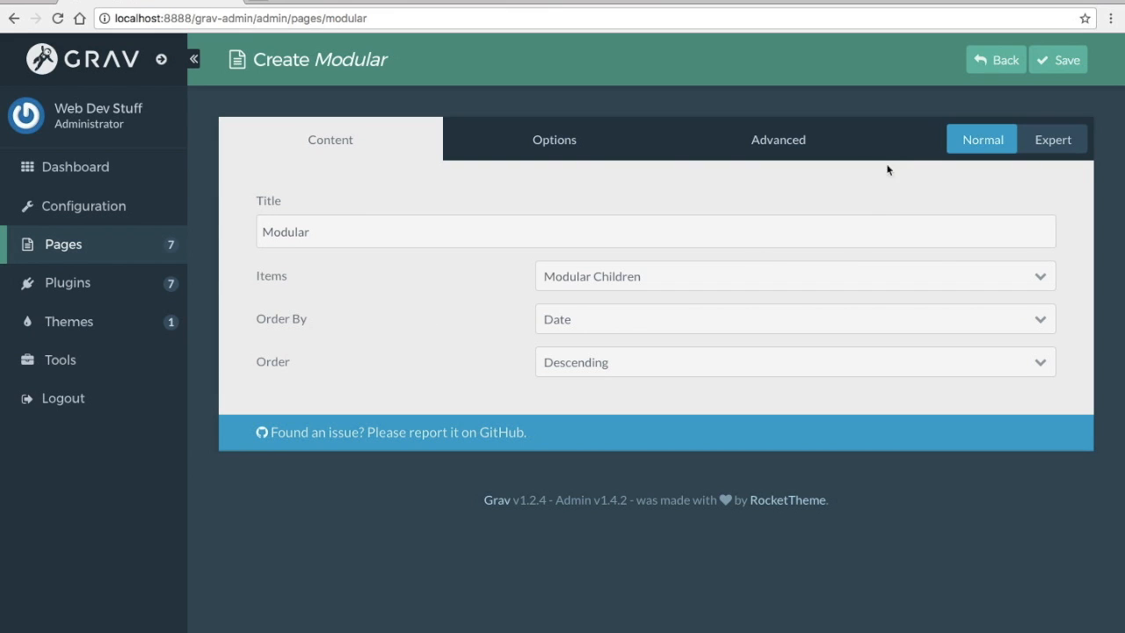
{"action": "left_click", "coordinate": [1063, 66]}
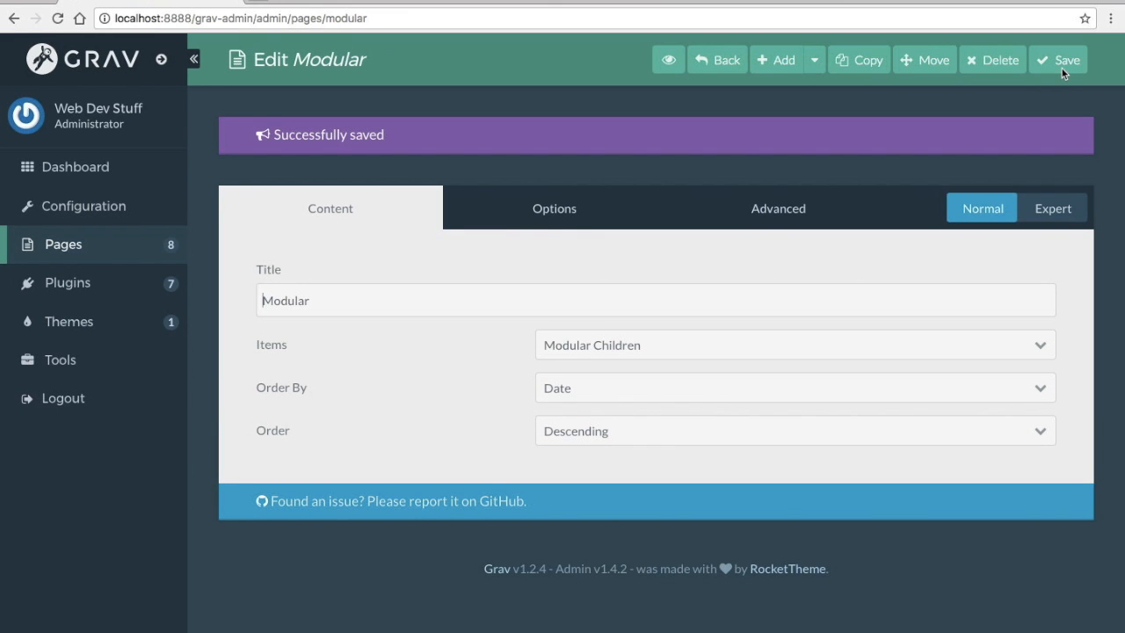
Start new modular content titled Text under the Modular page, using the Text modular template.
{"action": "left_click", "coordinate": [814, 60]}
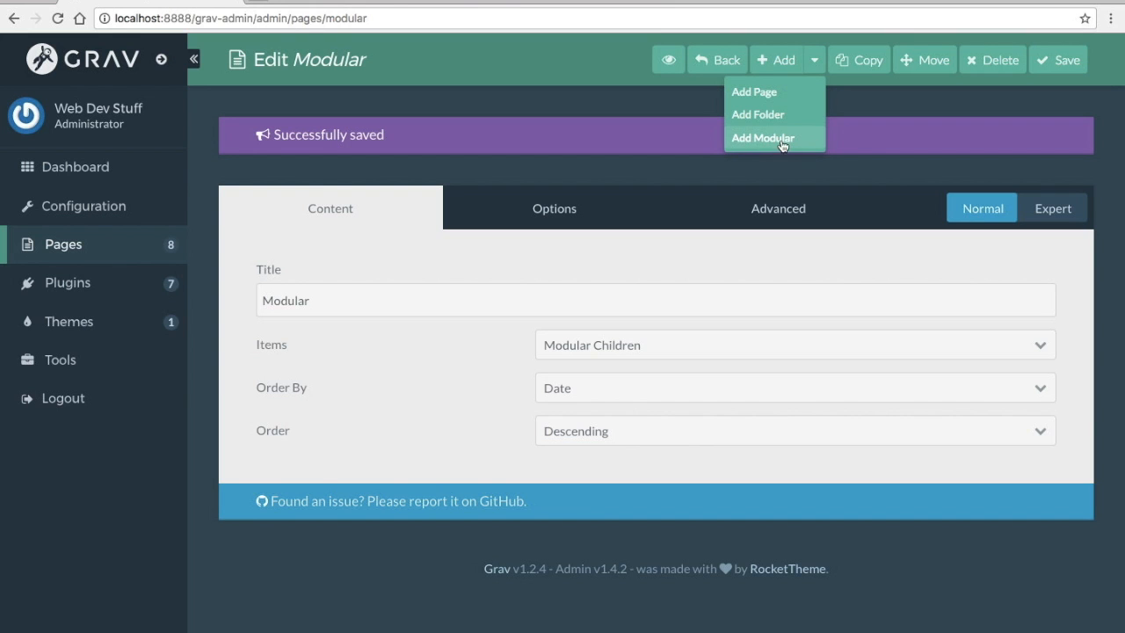
{"action": "left_click", "coordinate": [753, 139]}
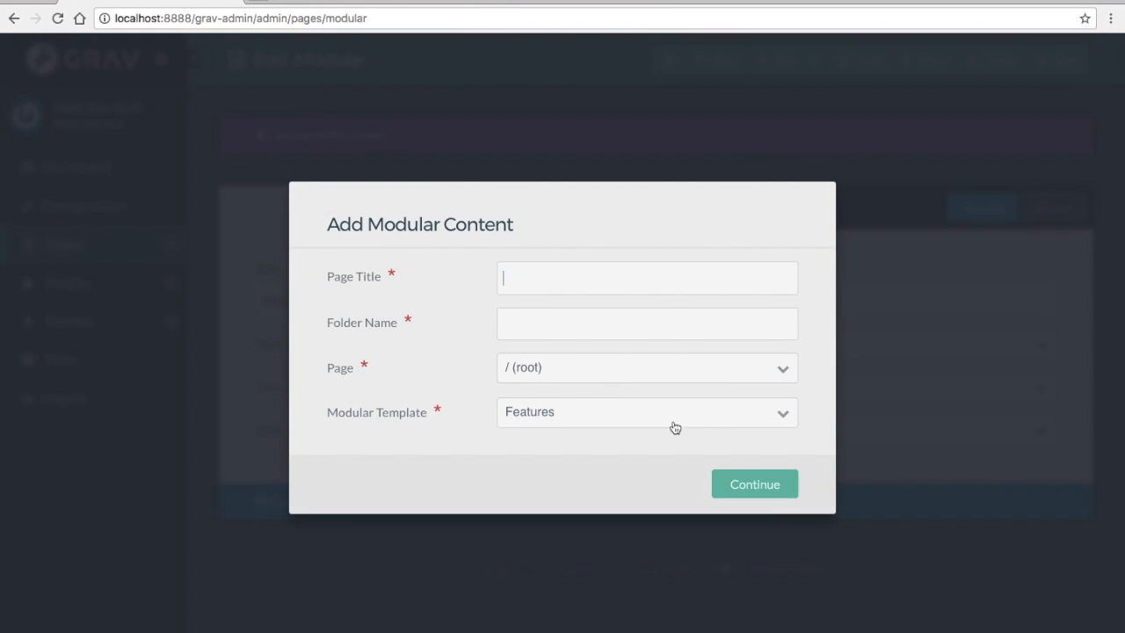
{"action": "left_click", "coordinate": [789, 419]}
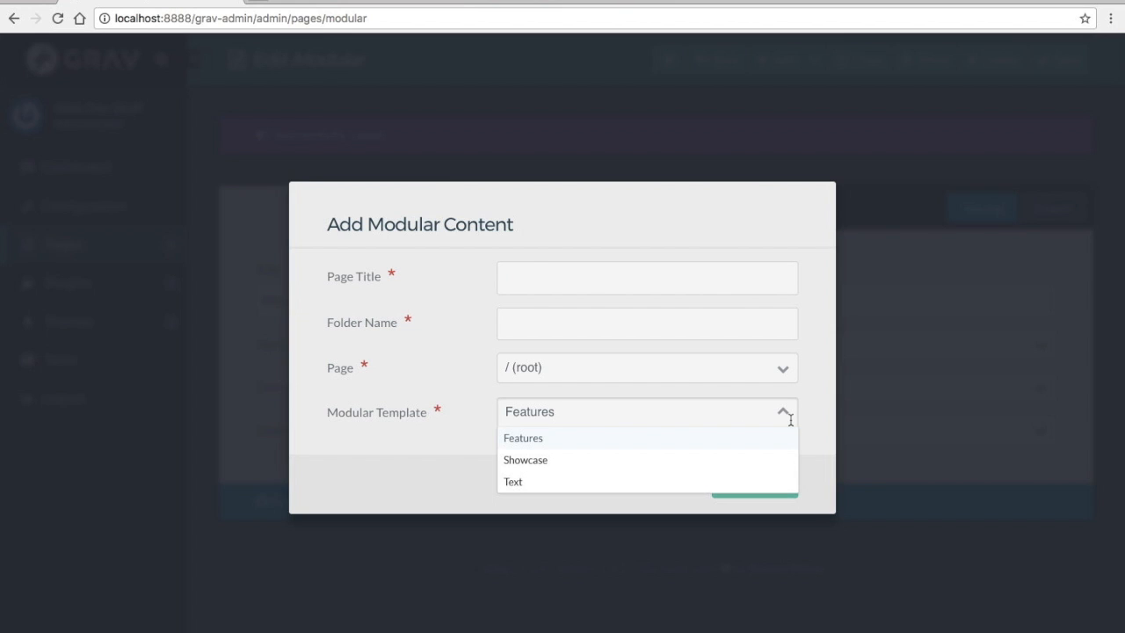
{"action": "left_click", "coordinate": [594, 485]}
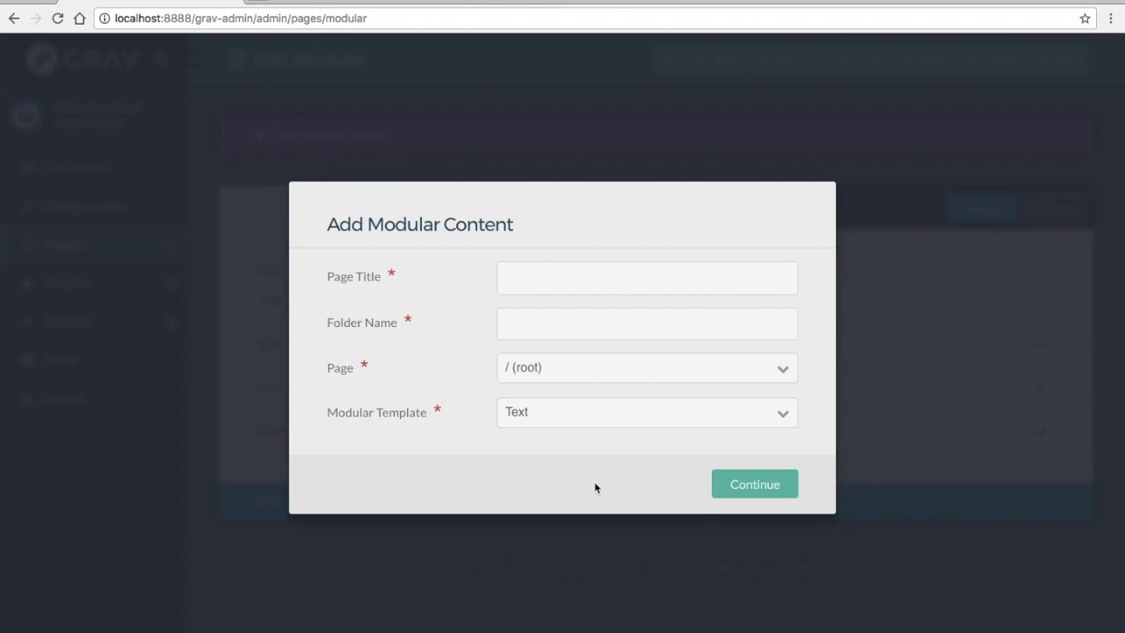
{"action": "left_click", "coordinate": [564, 278]}
{"action": "type", "text": "Text"}
{"action": "left_click", "coordinate": [713, 374]}
{"action": "scroll", "coordinate": [576, 498], "scroll_direction": "down", "scroll_amount": 1}
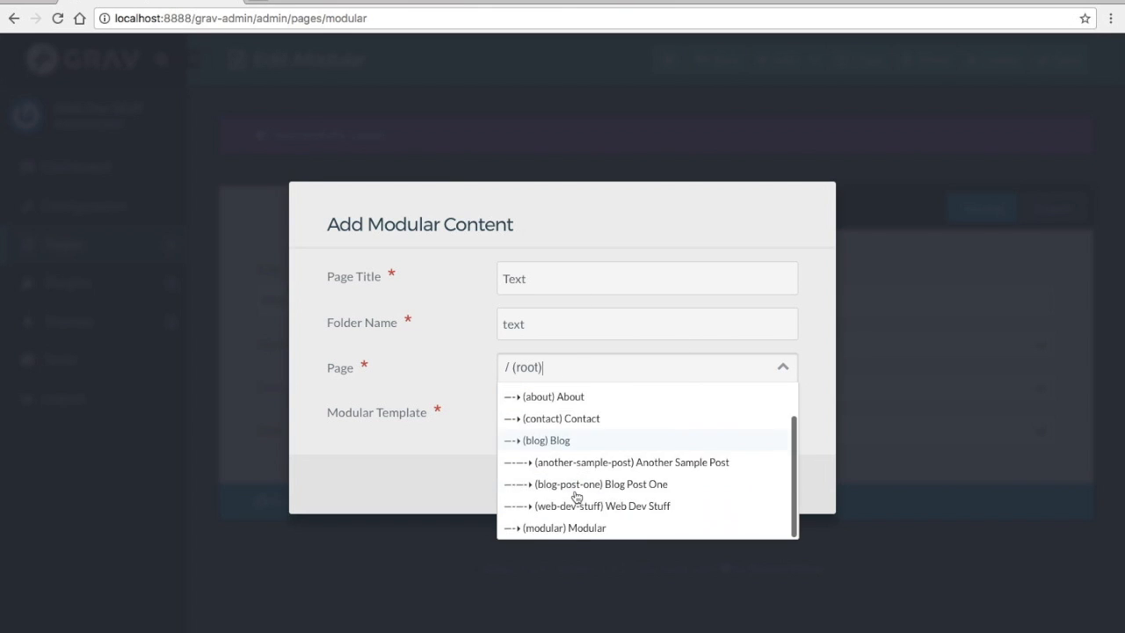
{"action": "left_click", "coordinate": [548, 529]}
{"action": "left_click", "coordinate": [749, 489]}
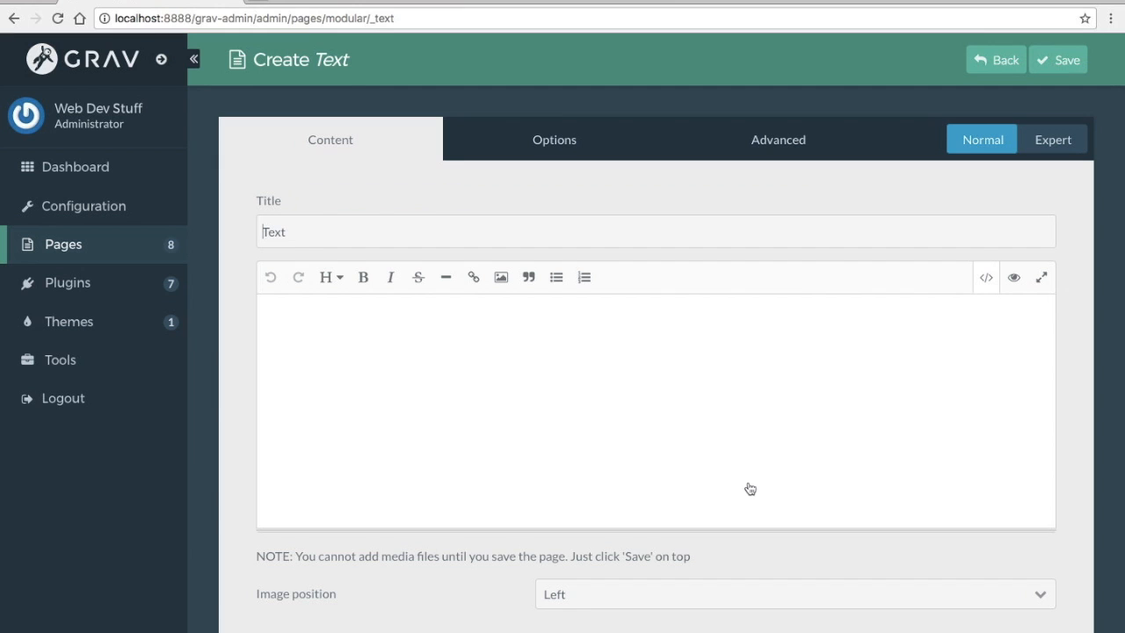
Enter "Sample text" as the Text module's content and save the module.
{"action": "left_click", "coordinate": [268, 310]}
{"action": "type", "text": "Sam"}
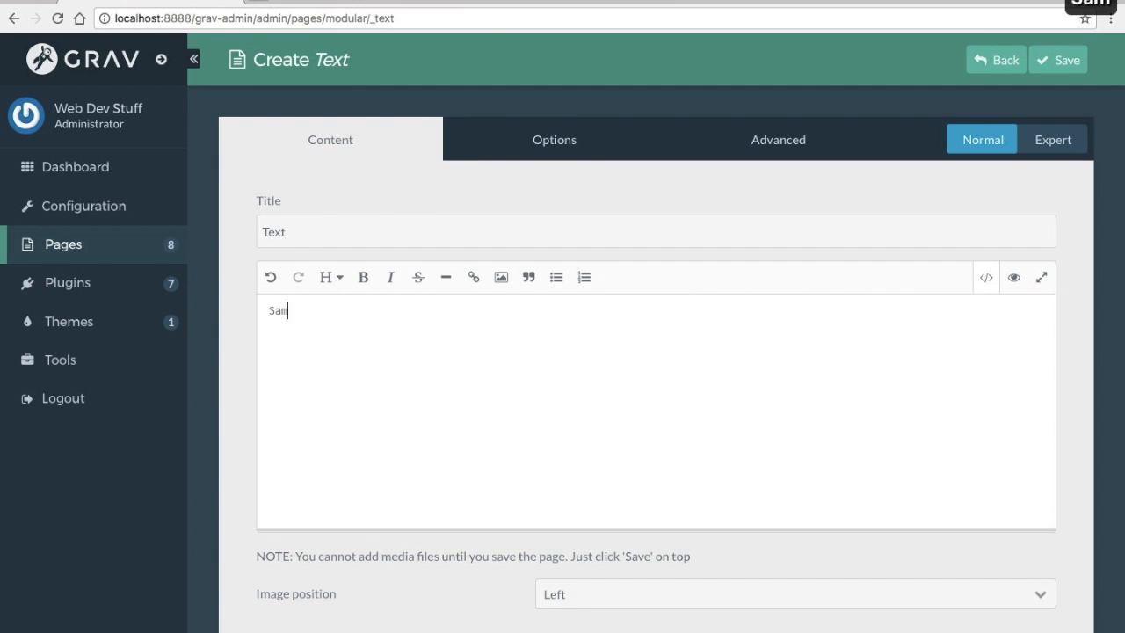
{"action": "type", "text": "ple text"}
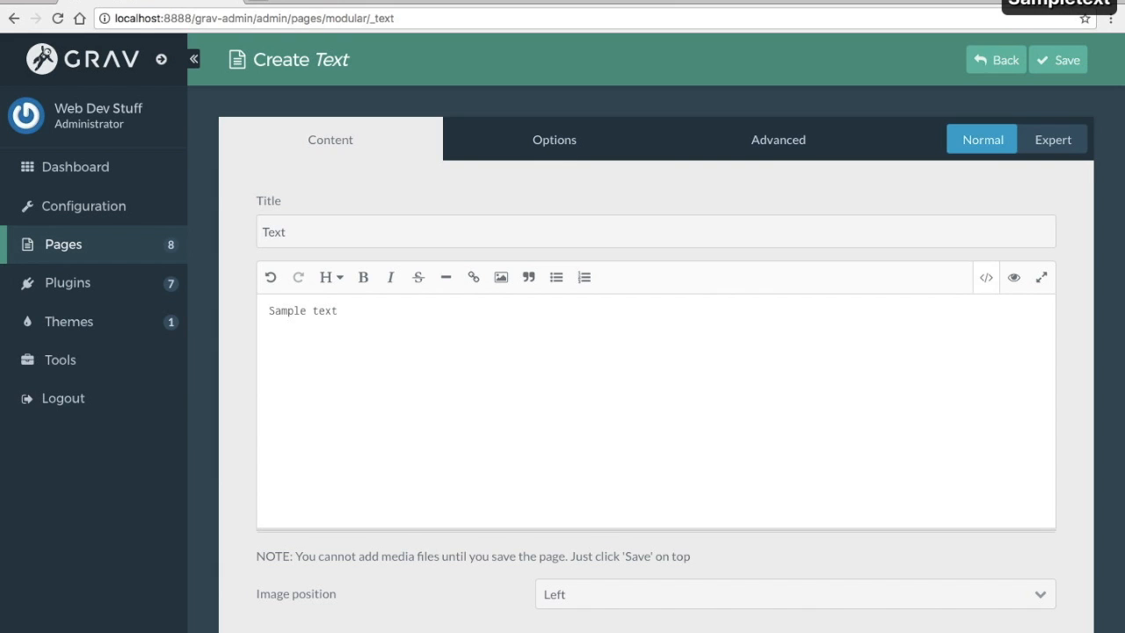
{"action": "scroll", "coordinate": [976, 369], "scroll_direction": "down", "scroll_amount": 3}
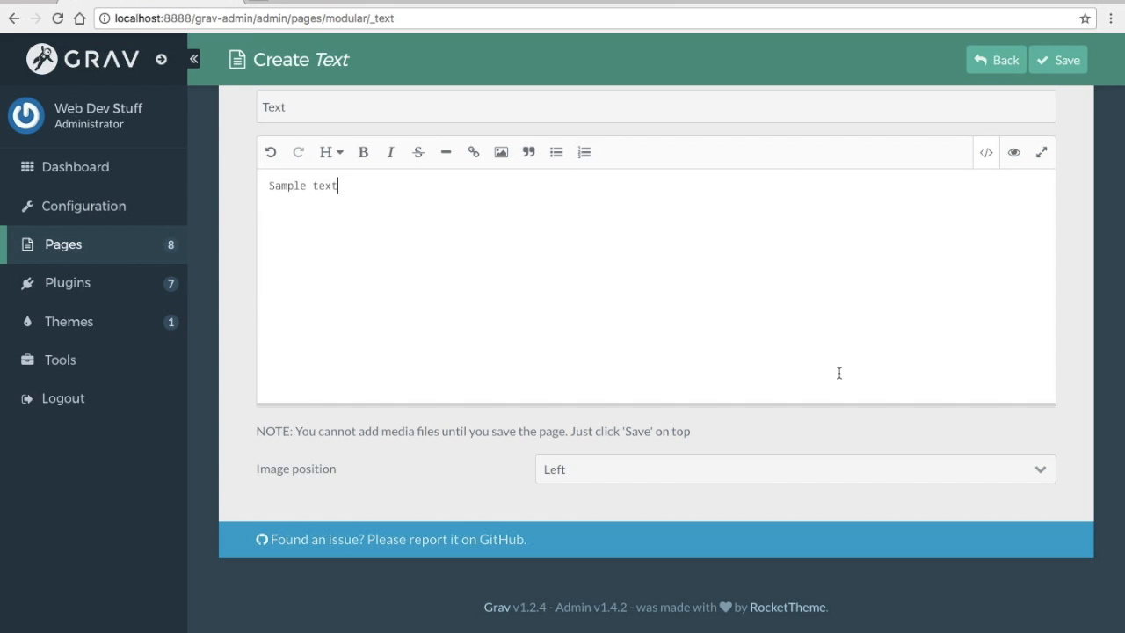
{"action": "left_click", "coordinate": [1083, 68]}
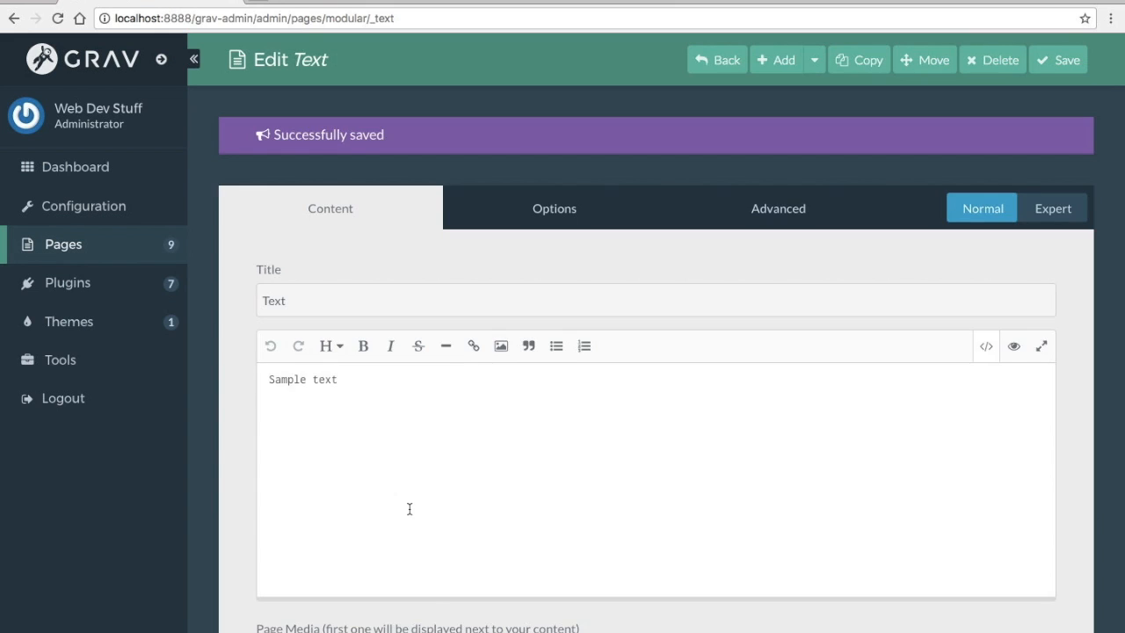
Review the Text module's page media and image position options, and save the module again.
{"action": "scroll", "coordinate": [410, 509], "scroll_direction": "down", "scroll_amount": 3}
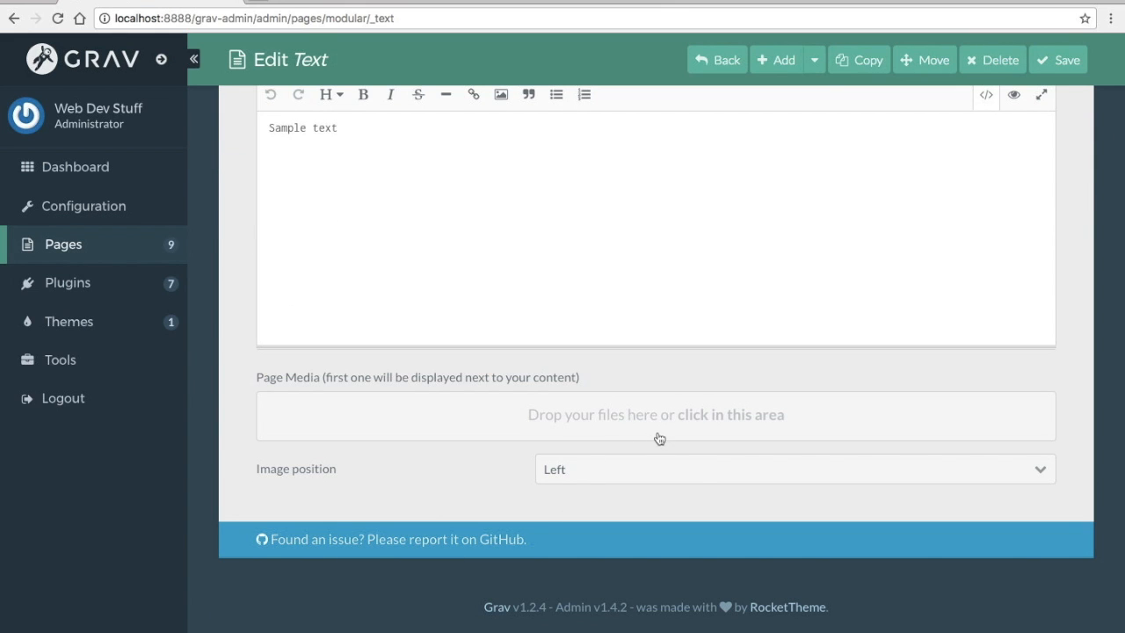
{"action": "left_click", "coordinate": [601, 475]}
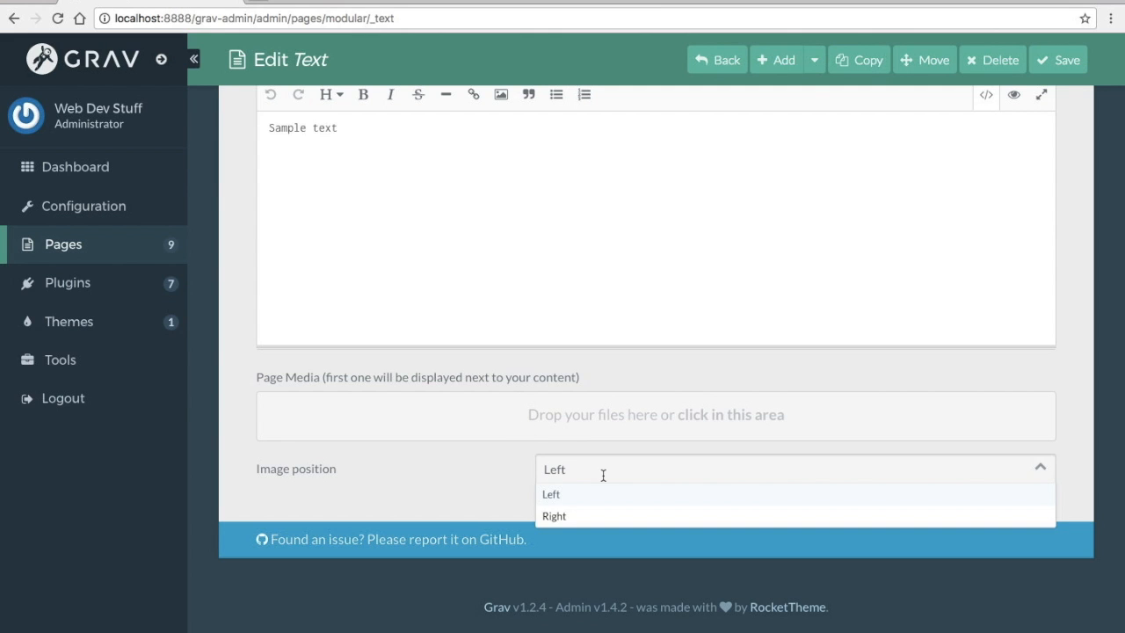
{"action": "left_click", "coordinate": [514, 488]}
{"action": "key", "text": "ctrl+s"}
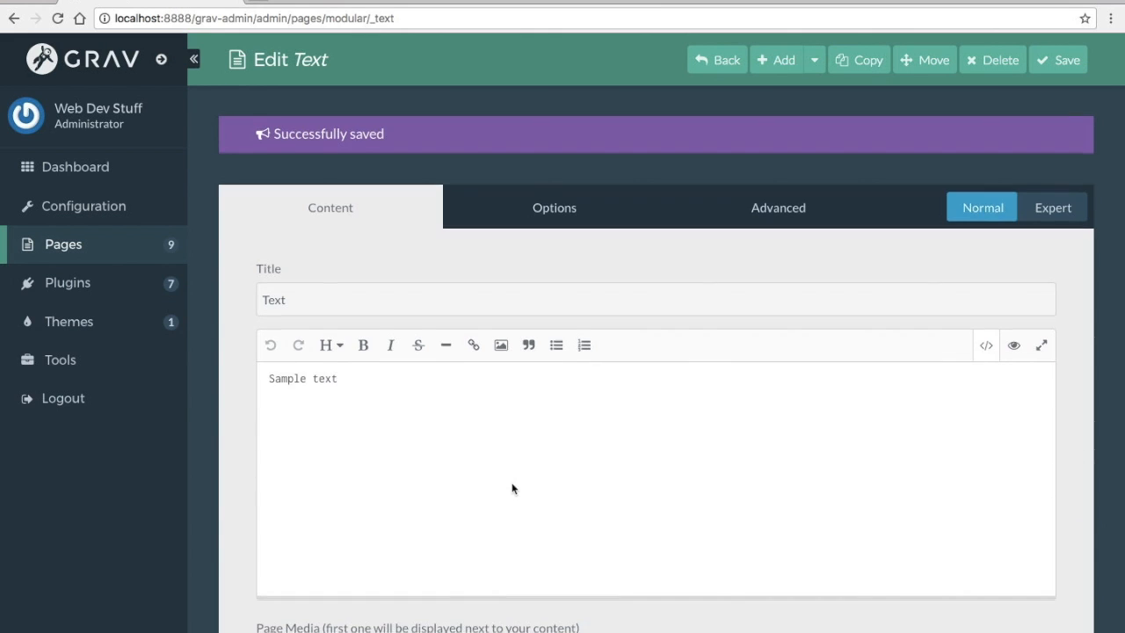
{"action": "scroll", "coordinate": [513, 489], "scroll_direction": "down", "scroll_amount": 2}
{"action": "left_click", "coordinate": [636, 541]}
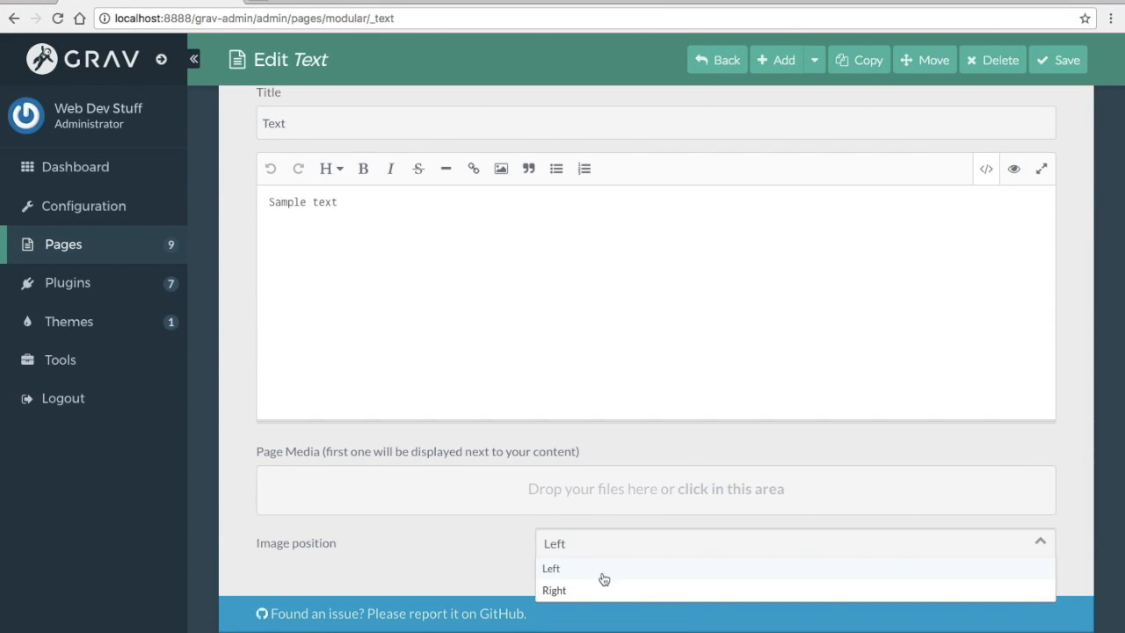
{"action": "left_click", "coordinate": [452, 533]}
{"action": "key", "text": "ctrl+s"}
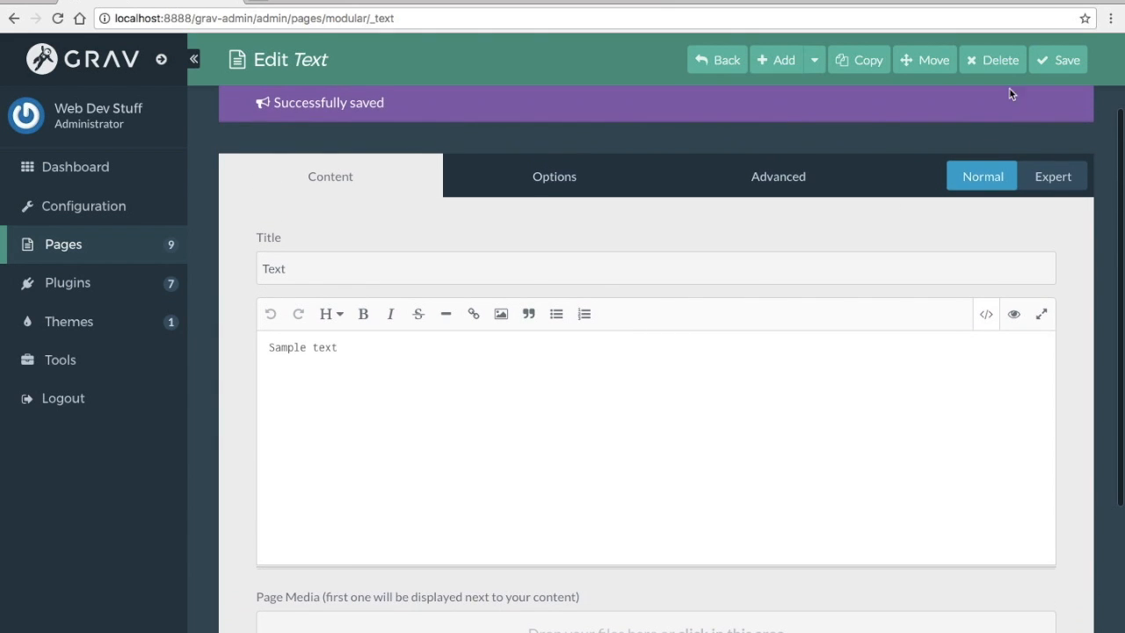
{"action": "left_click", "coordinate": [1065, 67]}
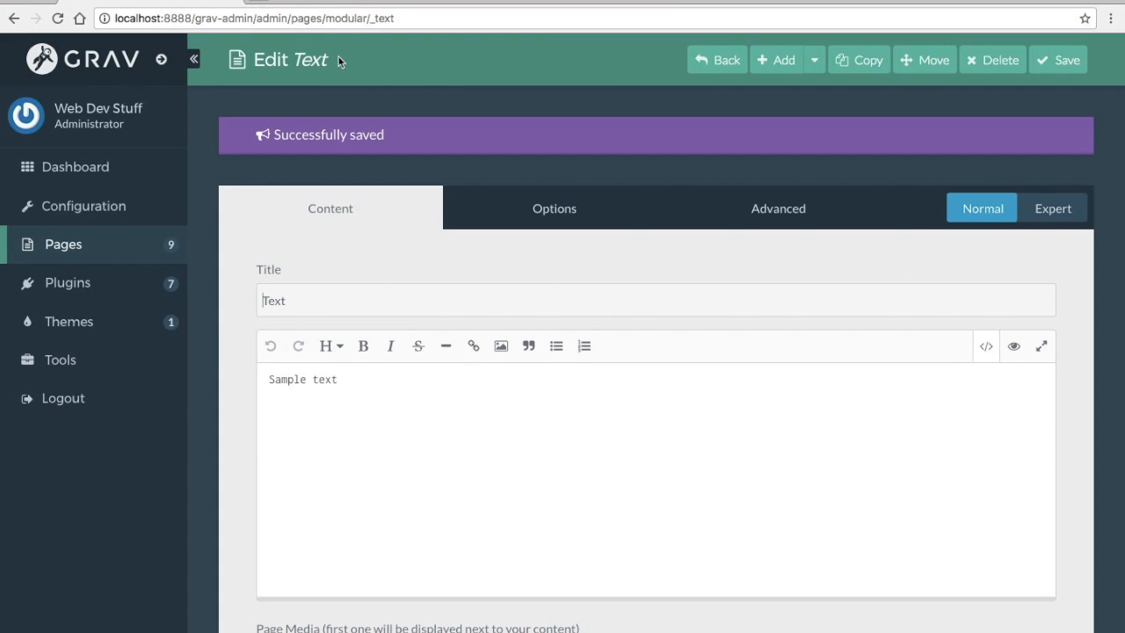
View the Modular page on the public site and return to the admin.
{"action": "left_click", "coordinate": [160, 60]}
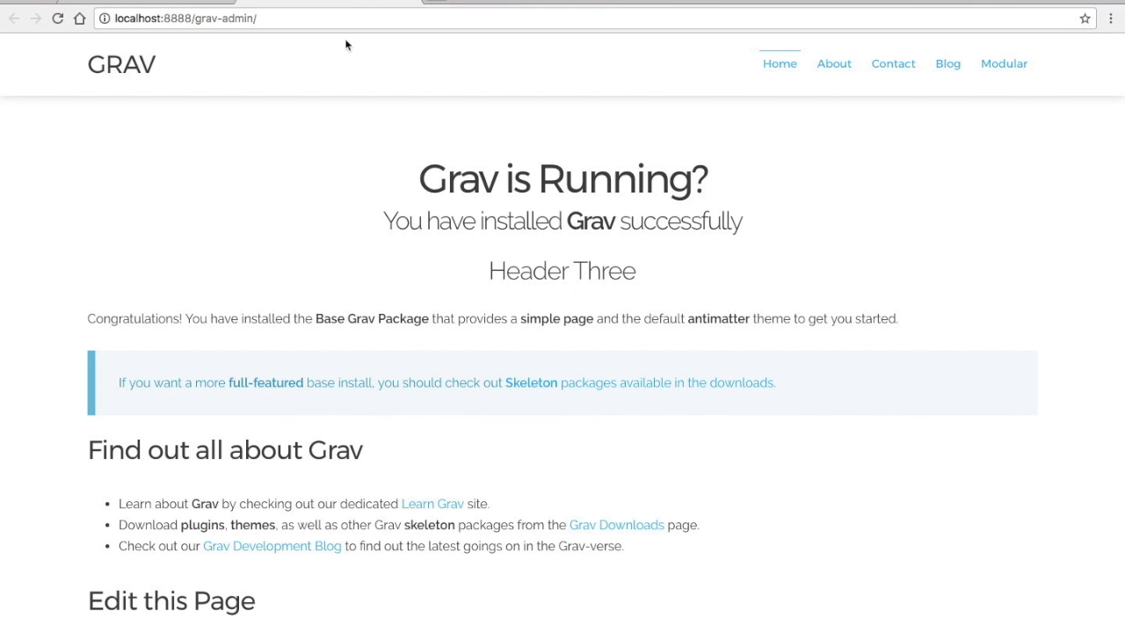
{"action": "left_click", "coordinate": [1015, 68]}
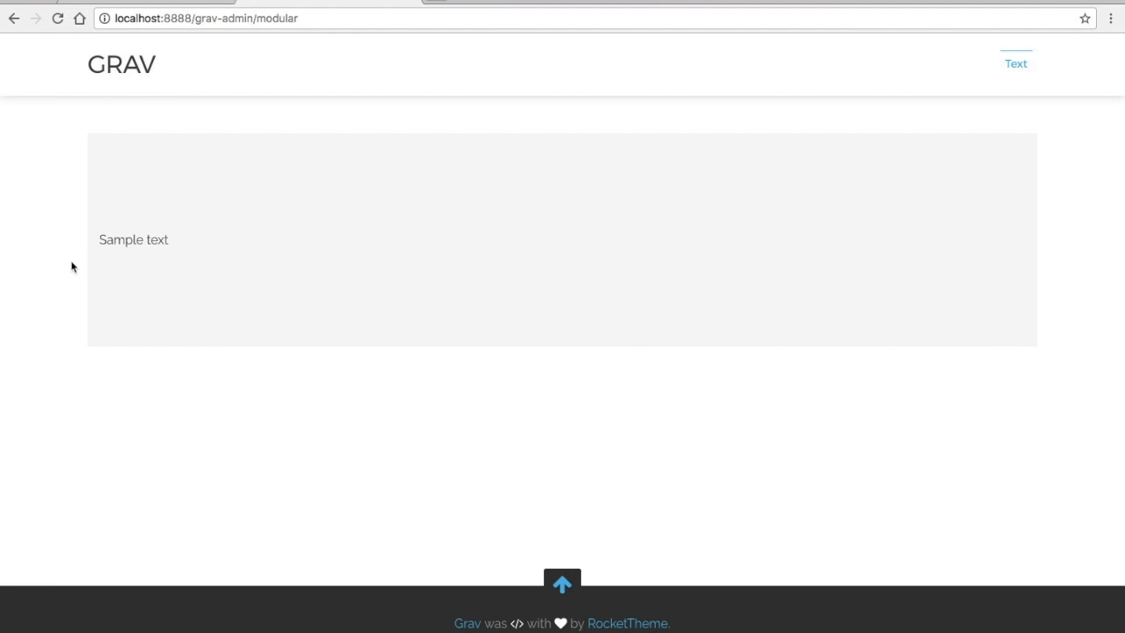
{"action": "left_click", "coordinate": [158, 2]}
Start new modular content titled ShowCase under the Modular page, using the Showcase modular template.
{"action": "left_click", "coordinate": [815, 60]}
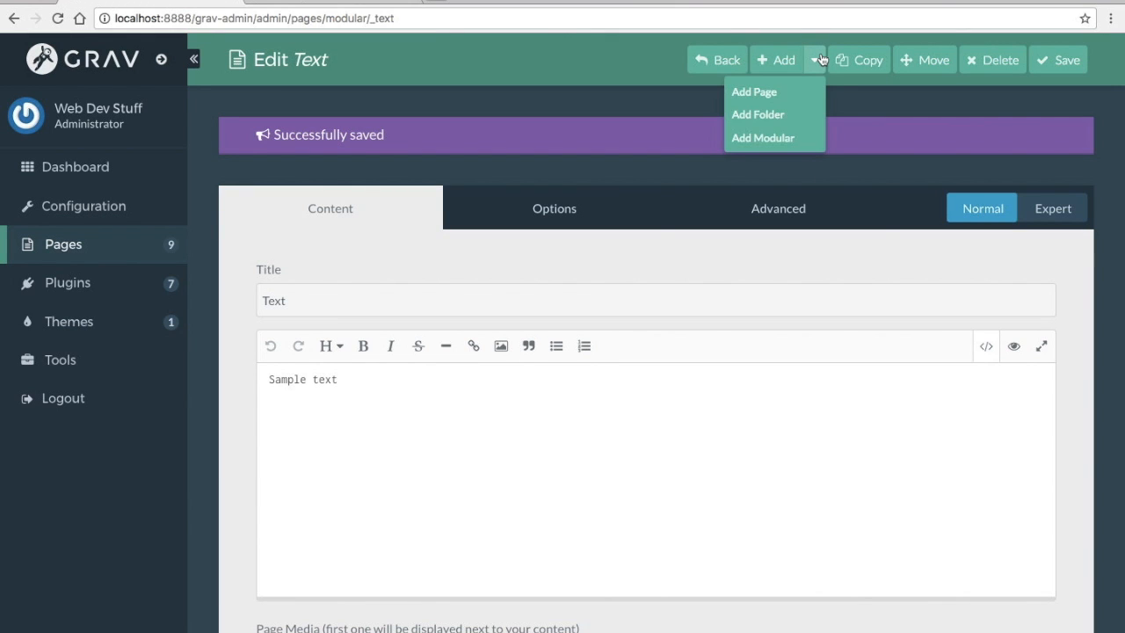
{"action": "left_click", "coordinate": [760, 140]}
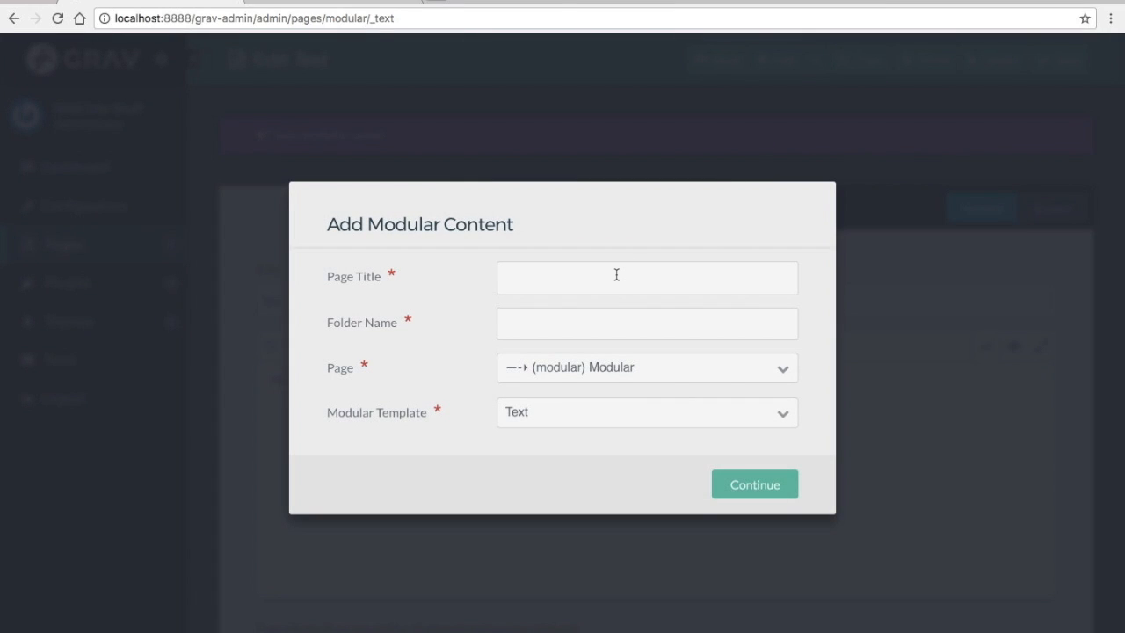
{"action": "left_click", "coordinate": [720, 414]}
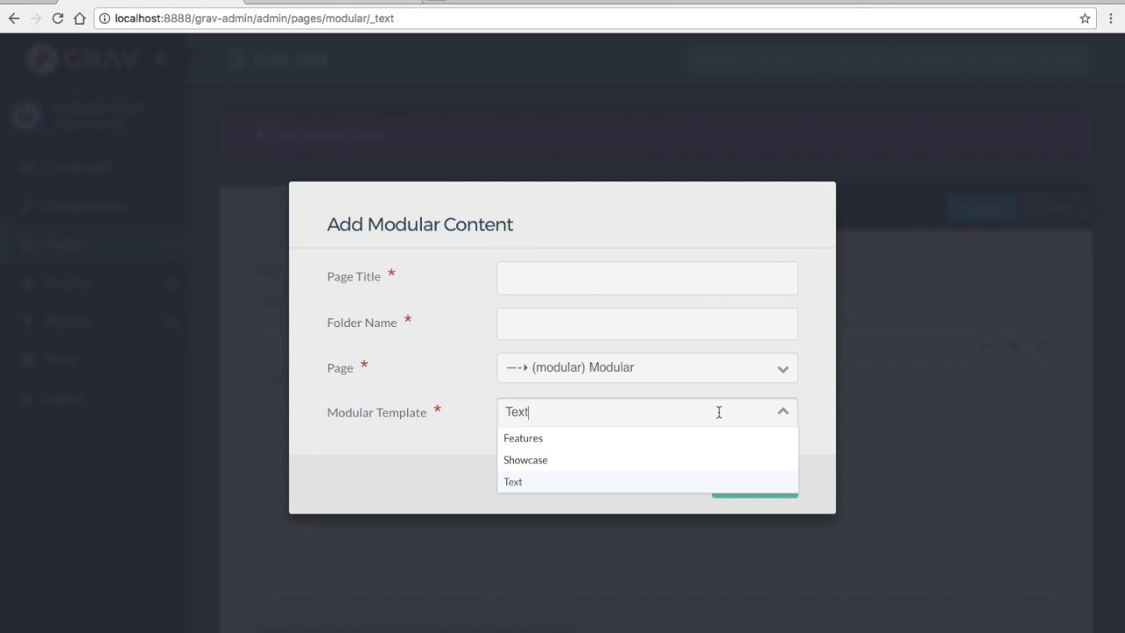
{"action": "left_click", "coordinate": [633, 464]}
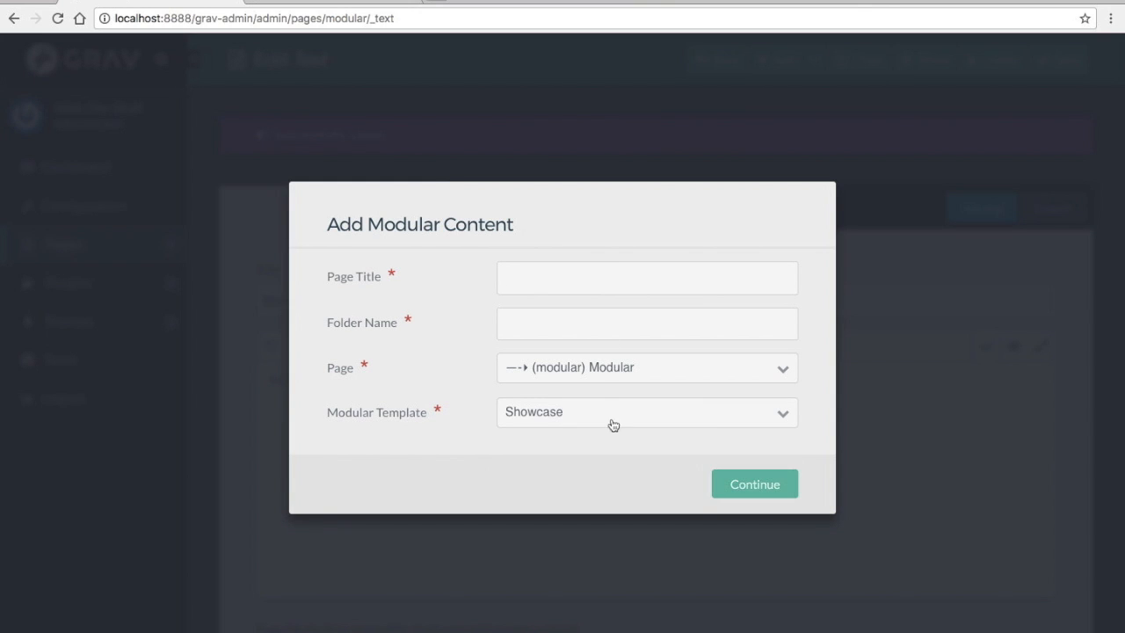
{"action": "left_click", "coordinate": [585, 327]}
{"action": "type", "text": "Showc"}
{"action": "key", "text": "Down"}
{"action": "key", "text": "Return"}
{"action": "left_click", "coordinate": [765, 486]}
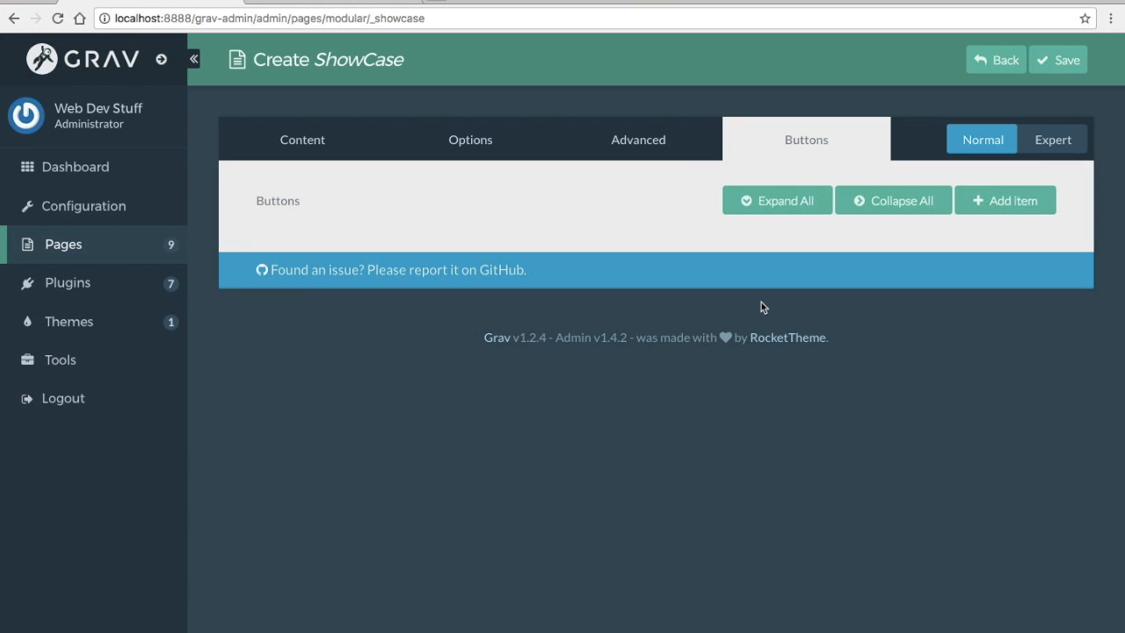
Add a first button item to the ShowCase module with the text One and the URL example.com.
{"action": "left_click", "coordinate": [1012, 200]}
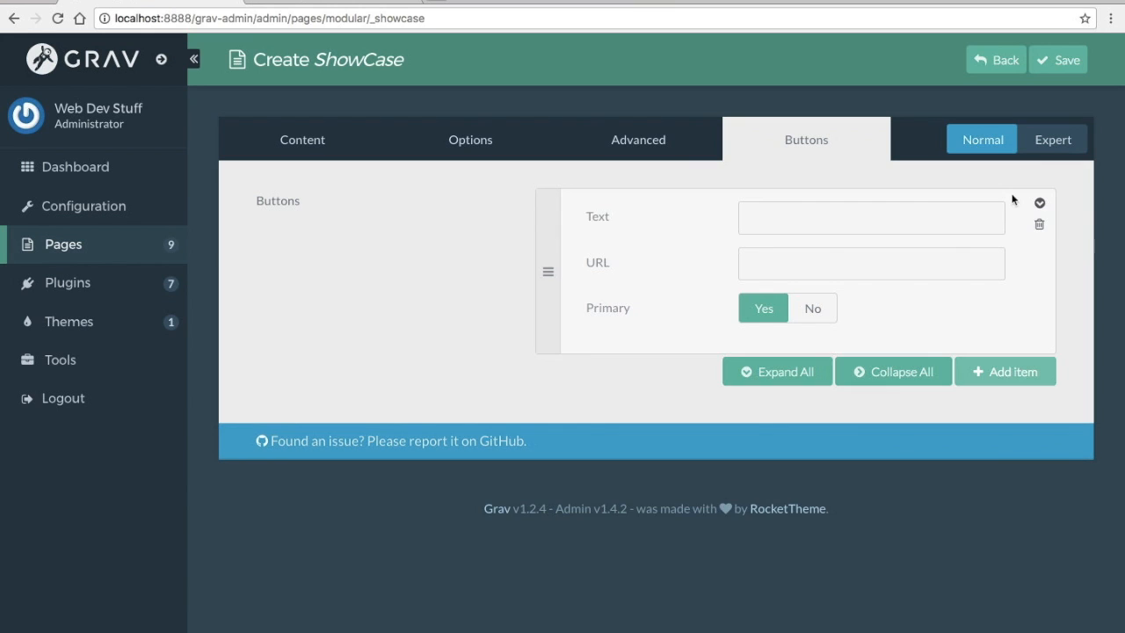
{"action": "left_click", "coordinate": [847, 227]}
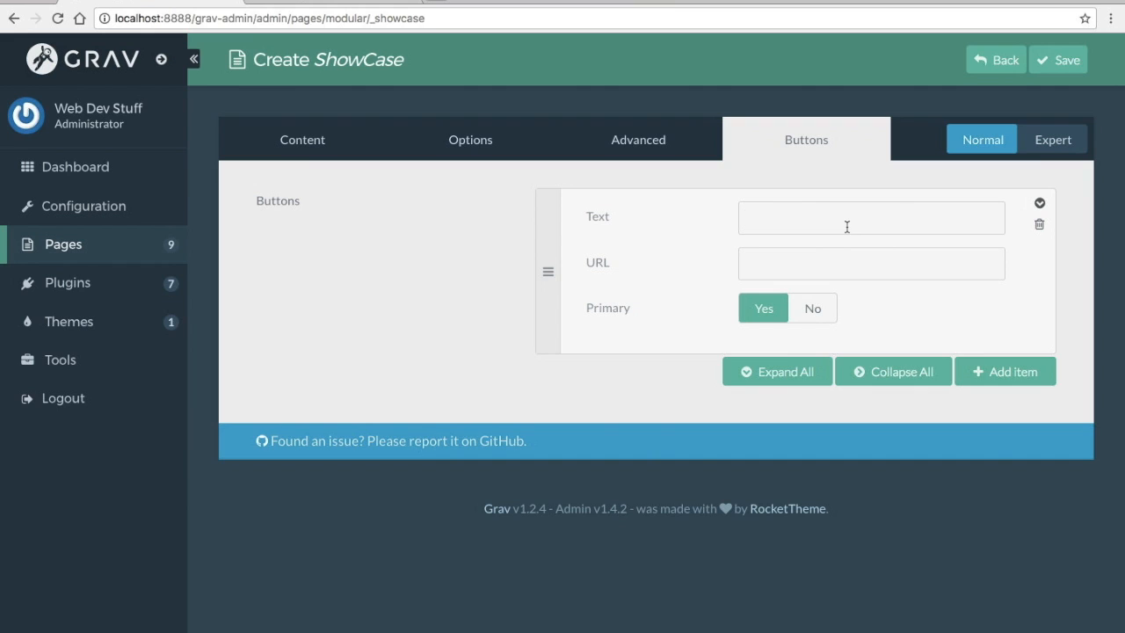
{"action": "type", "text": "One"}
{"action": "key", "text": "Tab"}
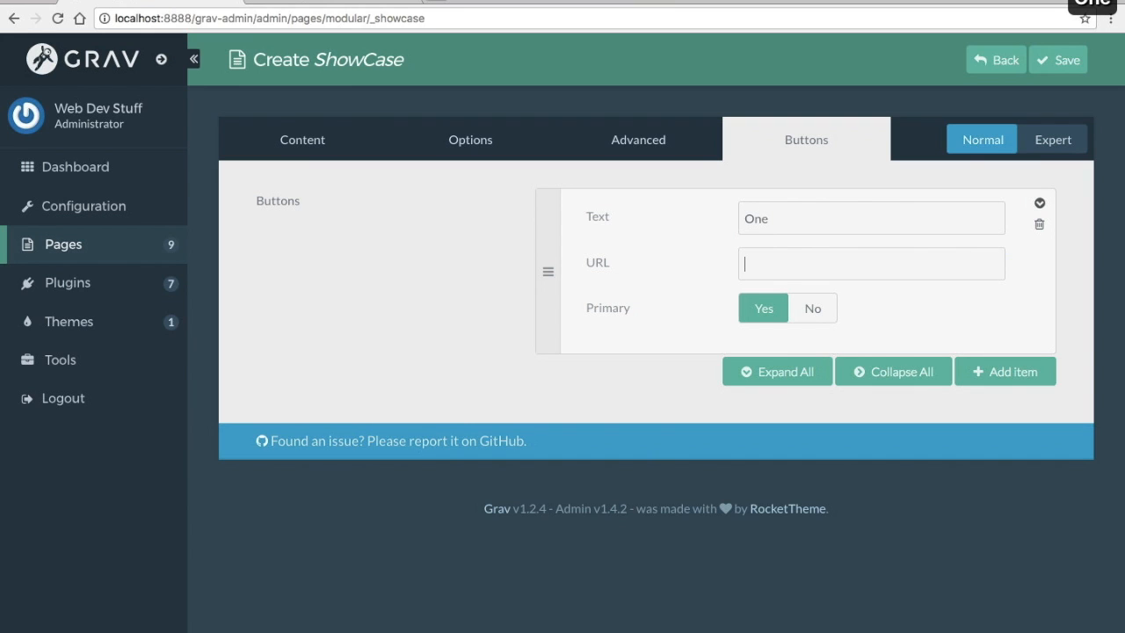
{"action": "type", "text": "exam"}
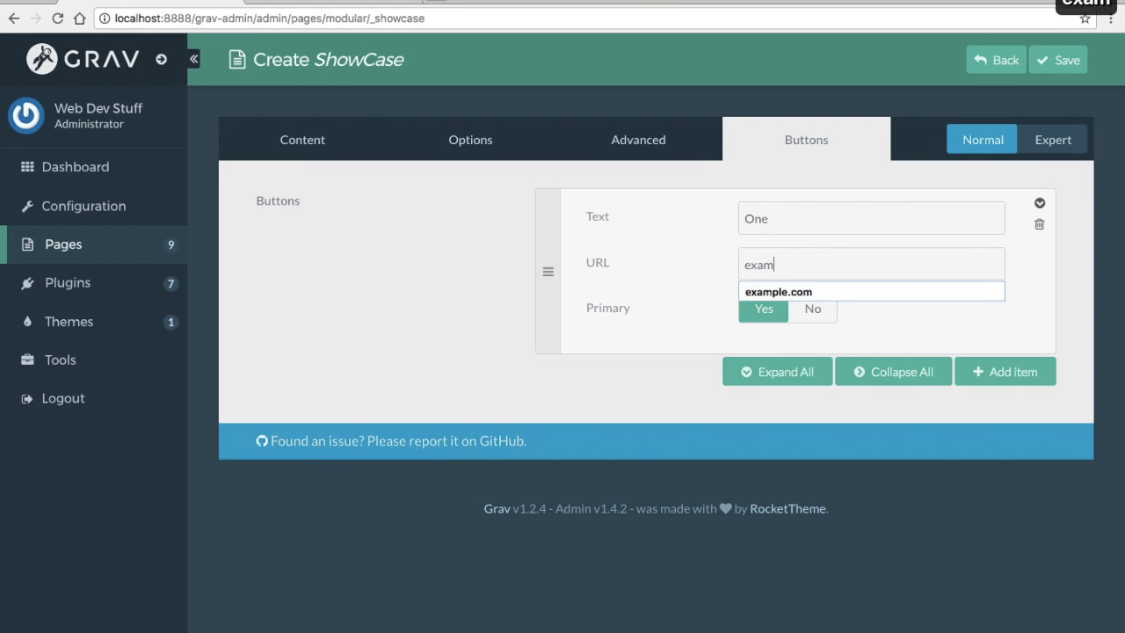
{"action": "left_click", "coordinate": [779, 292]}
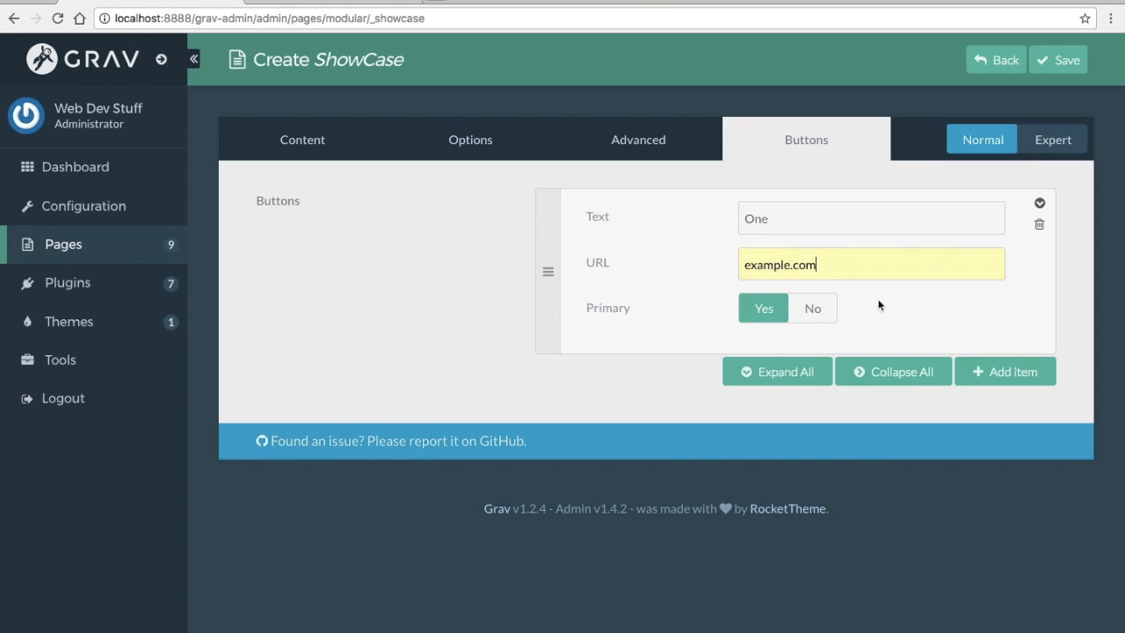
Add a second button item with the text Two and the URL youtube.com.
{"action": "left_click", "coordinate": [999, 371]}
{"action": "left_click", "coordinate": [837, 387]}
{"action": "type", "text": "Two"}
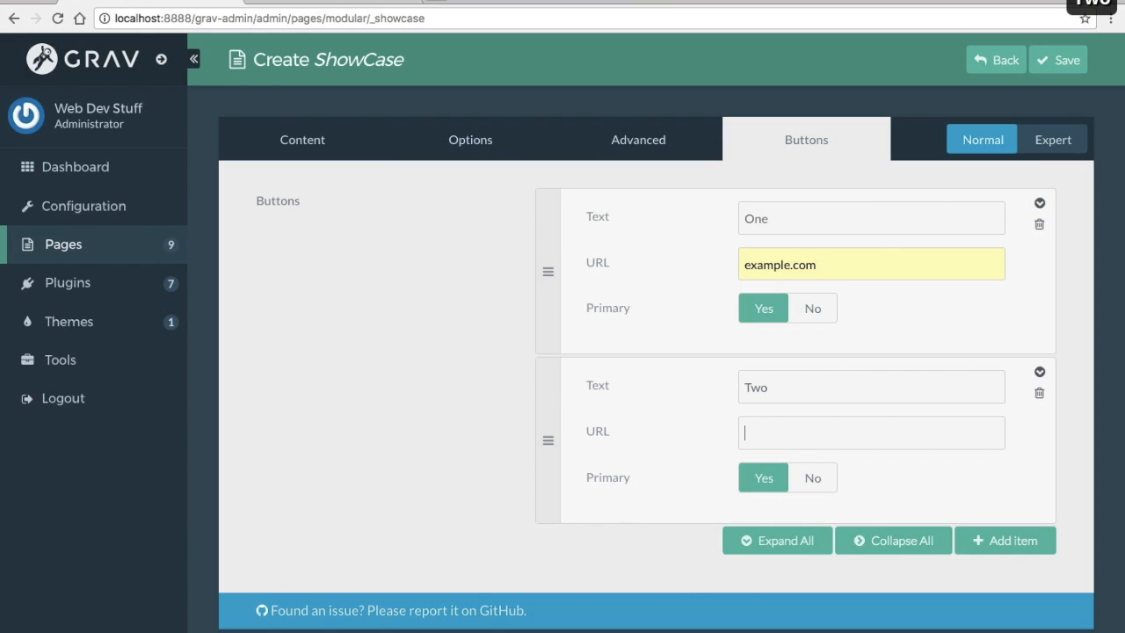
{"action": "left_click", "coordinate": [826, 432]}
{"action": "type", "text": "youtube.com"}
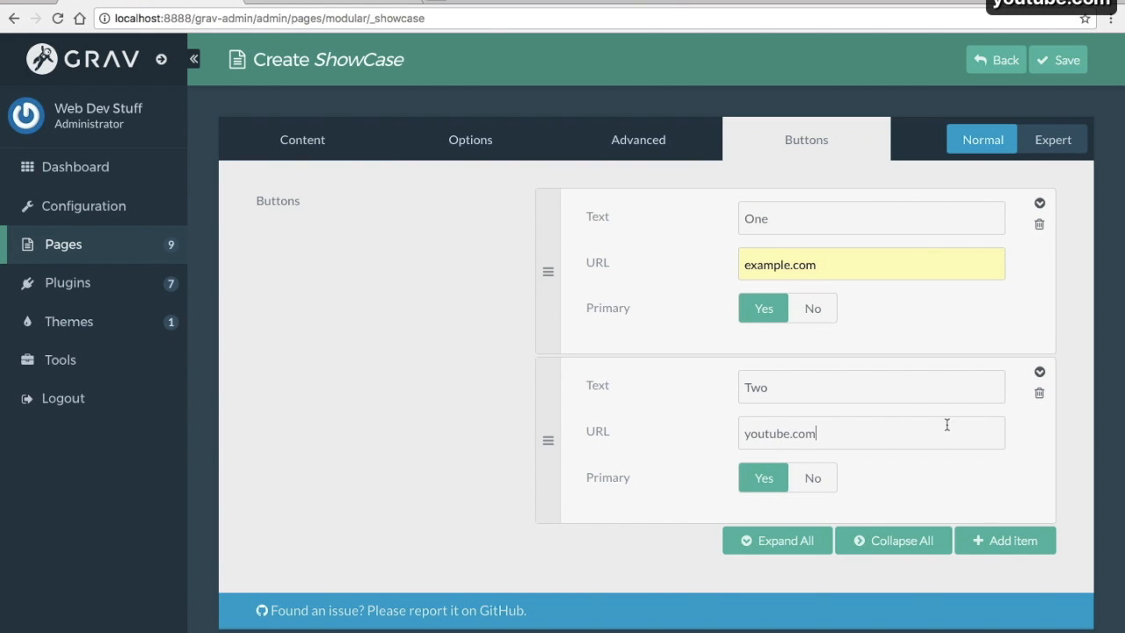
Add a third button item with the text Three and the URL example.com, and save the ShowCase module.
{"action": "left_click", "coordinate": [1002, 547]}
{"action": "scroll", "coordinate": [905, 527], "scroll_direction": "down", "scroll_amount": 3}
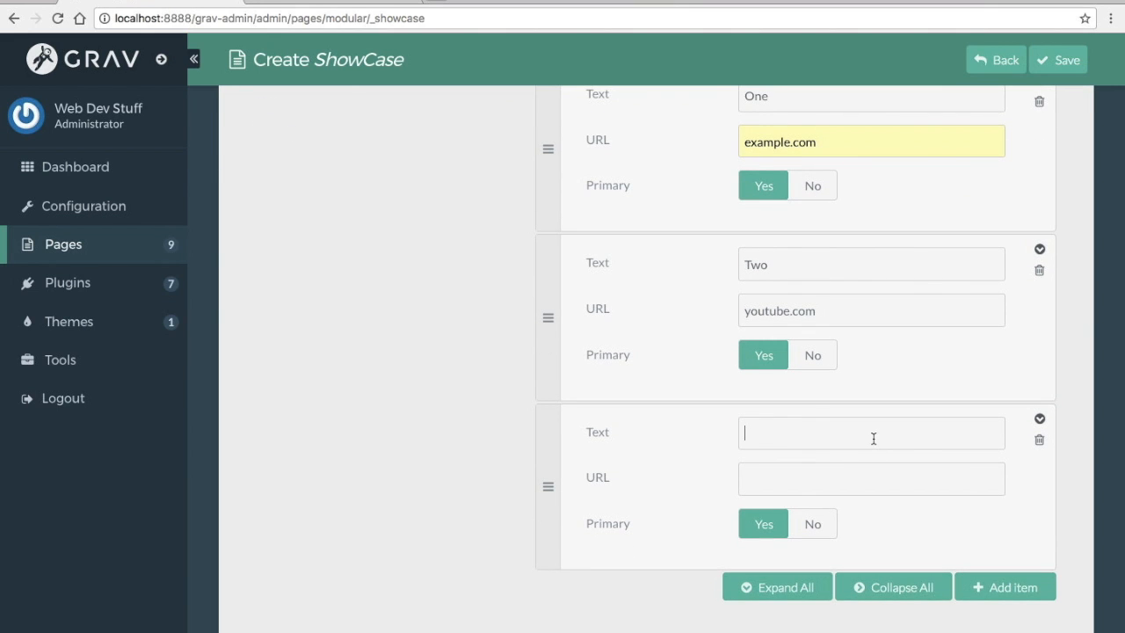
{"action": "type", "text": "Three"}
{"action": "key", "text": "Tab"}
{"action": "type", "text": "example.com"}
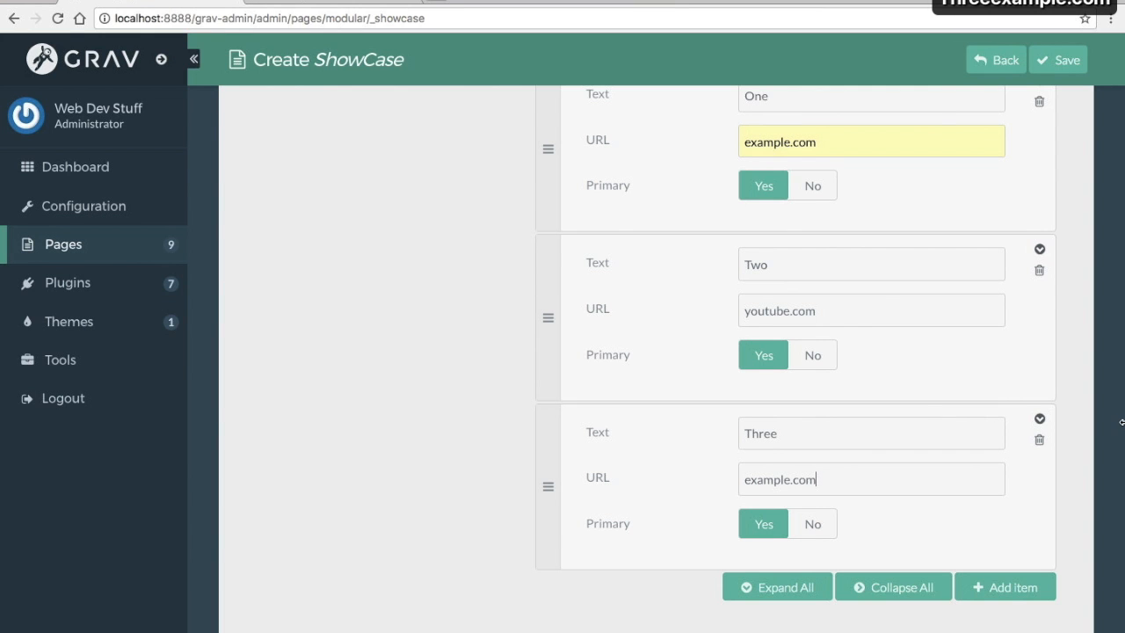
{"action": "scroll", "coordinate": [1121, 421], "scroll_direction": "up", "scroll_amount": 3}
{"action": "scroll", "coordinate": [1121, 422], "scroll_direction": "down", "scroll_amount": 1}
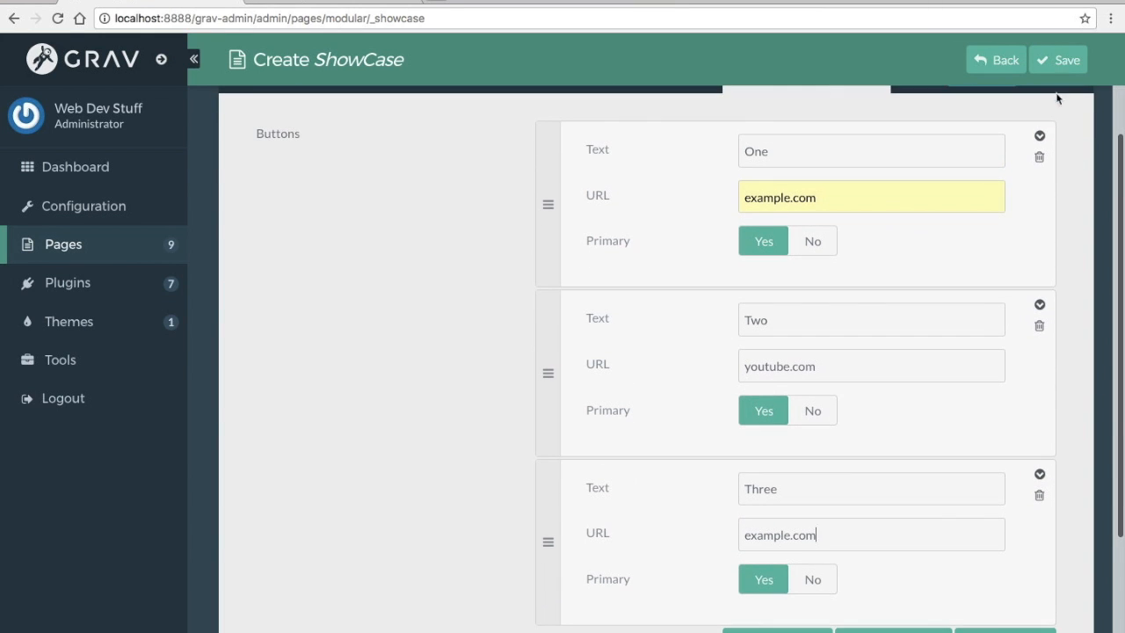
{"action": "left_click", "coordinate": [1057, 68]}
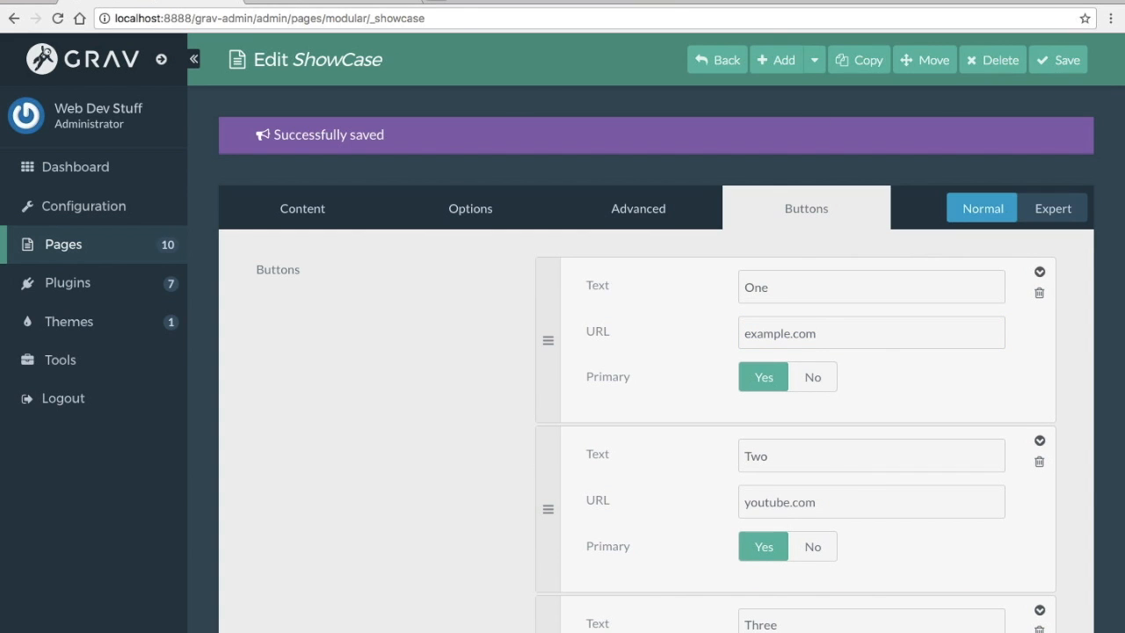
View the Modular page on the public site and jump to its Text and ShowCase sections.
{"action": "left_click", "coordinate": [345, 2]}
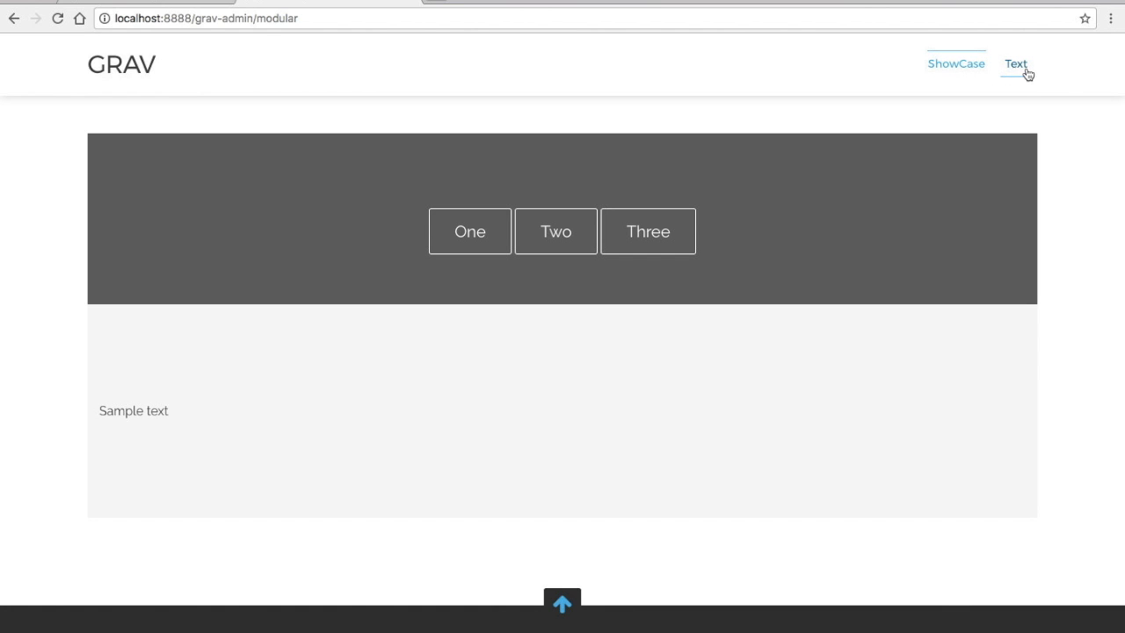
{"action": "left_click", "coordinate": [1024, 70]}
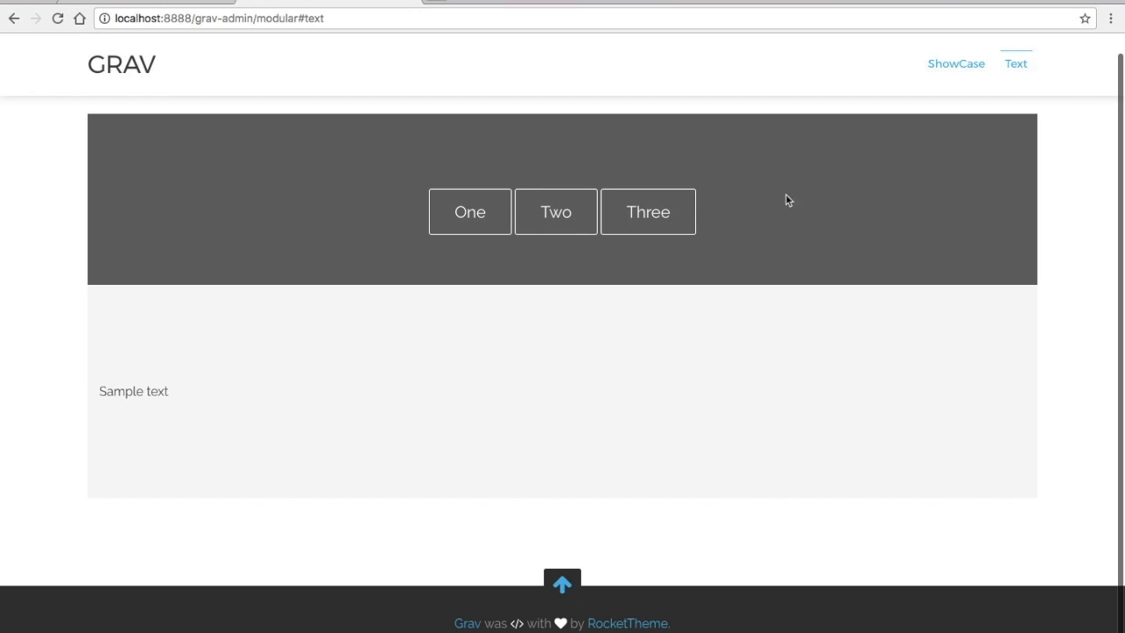
{"action": "left_click", "coordinate": [959, 66]}
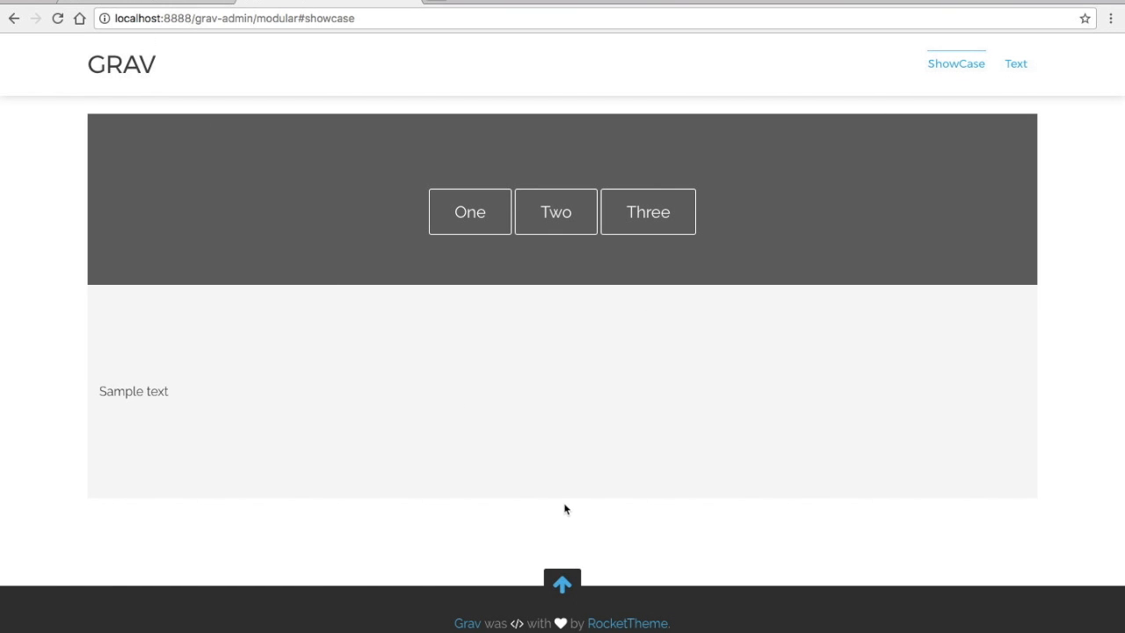
{"action": "scroll", "coordinate": [565, 509], "scroll_direction": "up", "scroll_amount": 1}
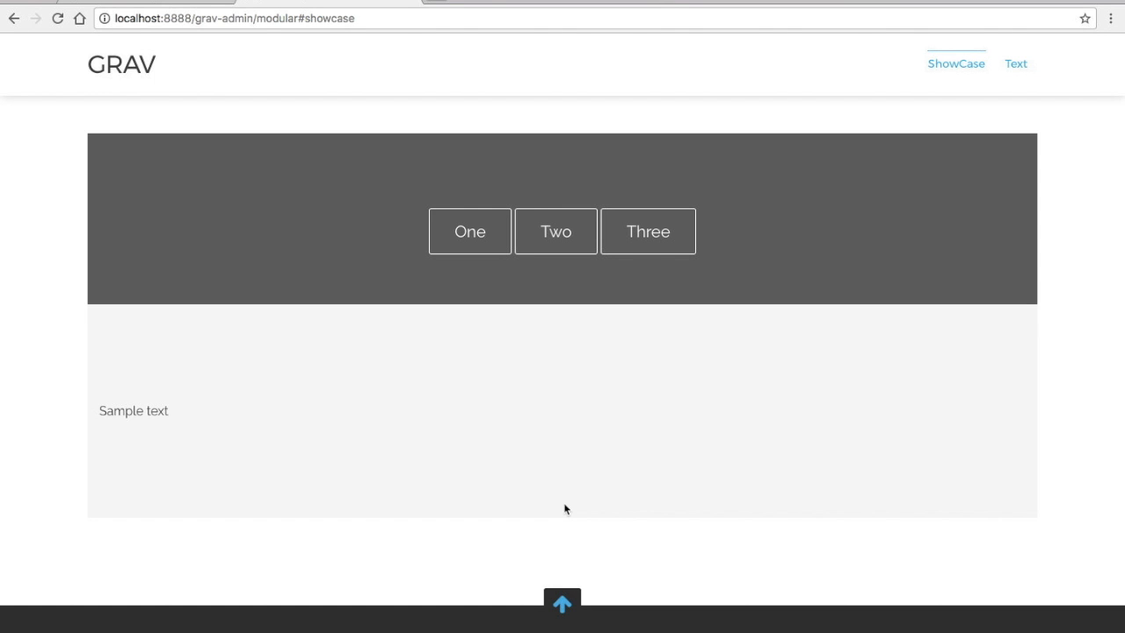
Return to the admin and start new modular content titled Features under the Modular page, using the Features modular template.
{"action": "left_click", "coordinate": [180, 7]}
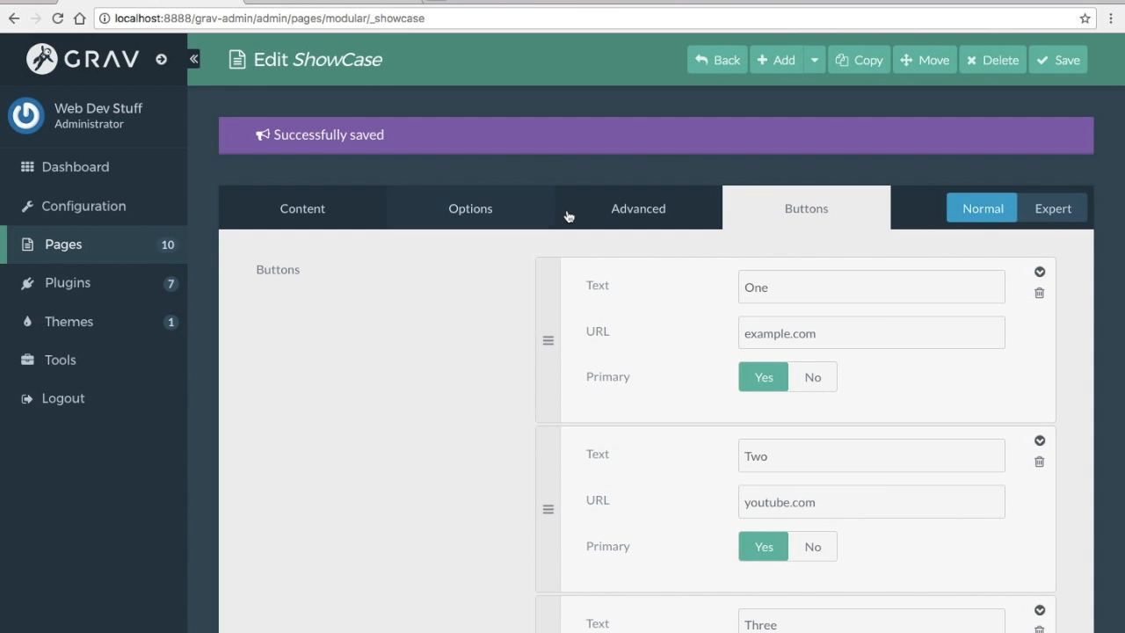
{"action": "left_click", "coordinate": [814, 60]}
{"action": "left_click", "coordinate": [765, 142]}
{"action": "left_click", "coordinate": [635, 416]}
{"action": "left_click", "coordinate": [577, 438]}
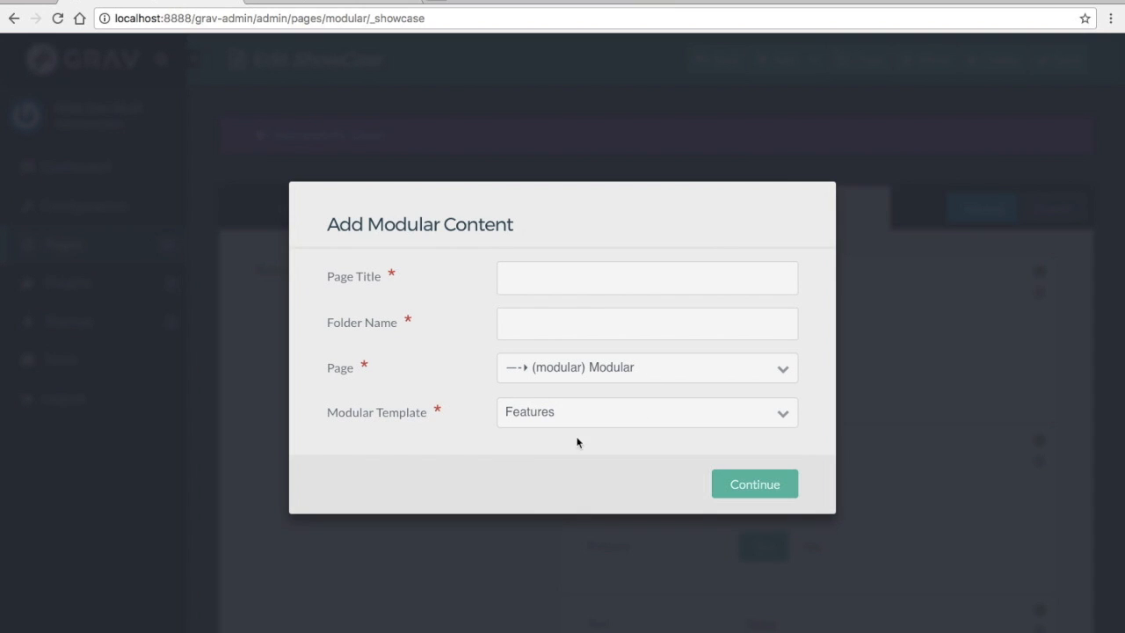
{"action": "left_click", "coordinate": [577, 278]}
{"action": "type", "text": "Features"}
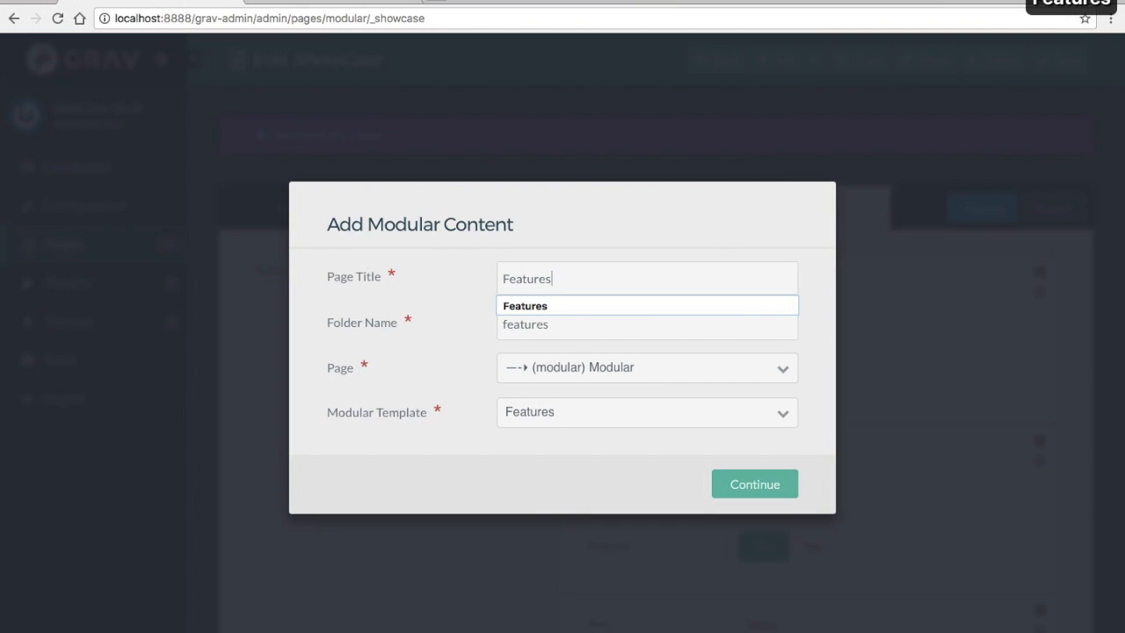
{"action": "left_click", "coordinate": [761, 486]}
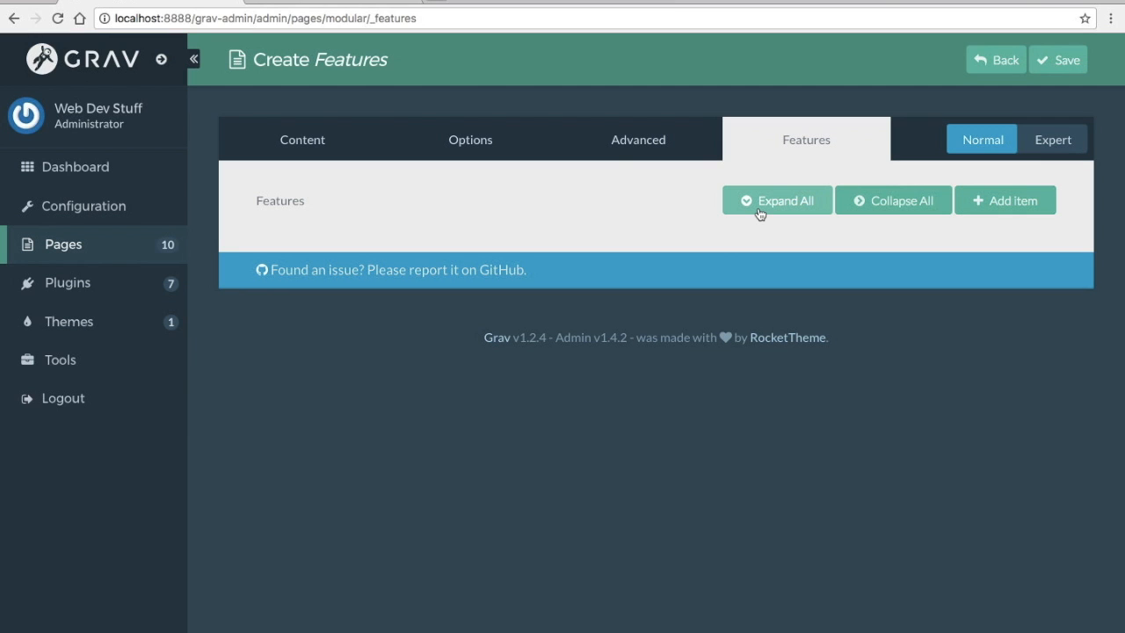
Add a feature item with icon youtube, header YouTube and text "web development stuff", and save the Features module.
{"action": "left_click", "coordinate": [1000, 200]}
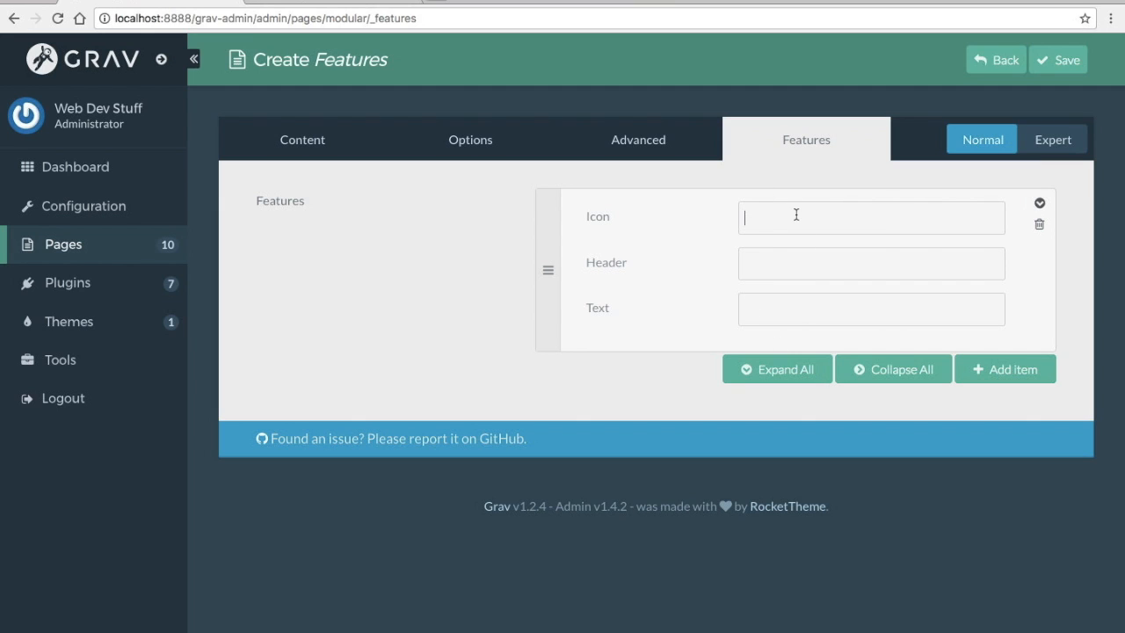
{"action": "type", "text": "youtube"}
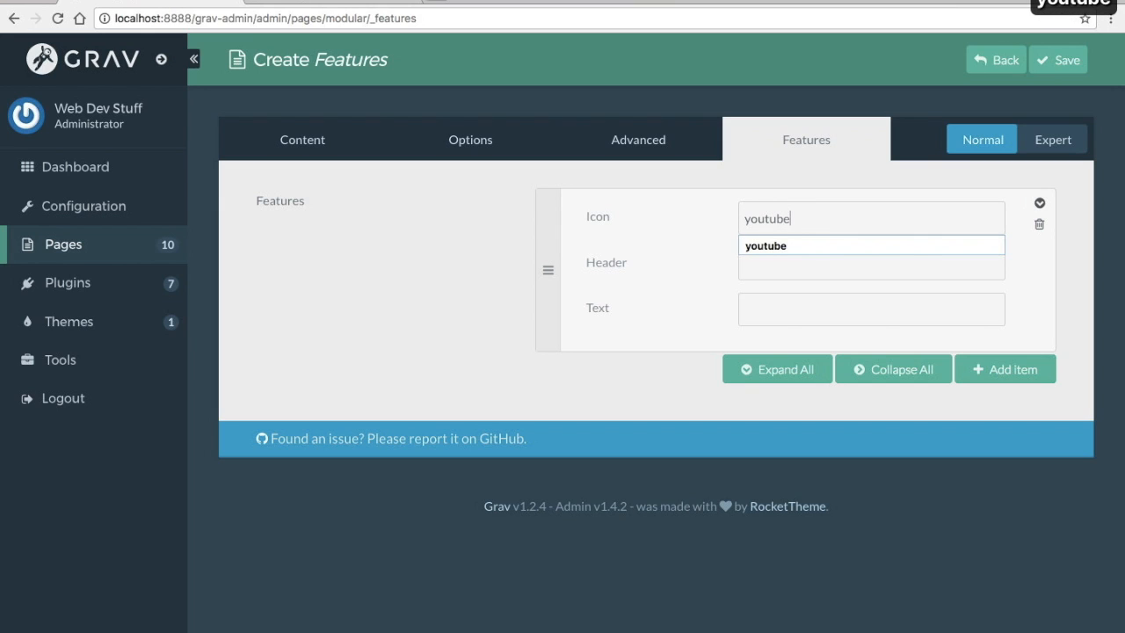
{"action": "left_click", "coordinate": [707, 247]}
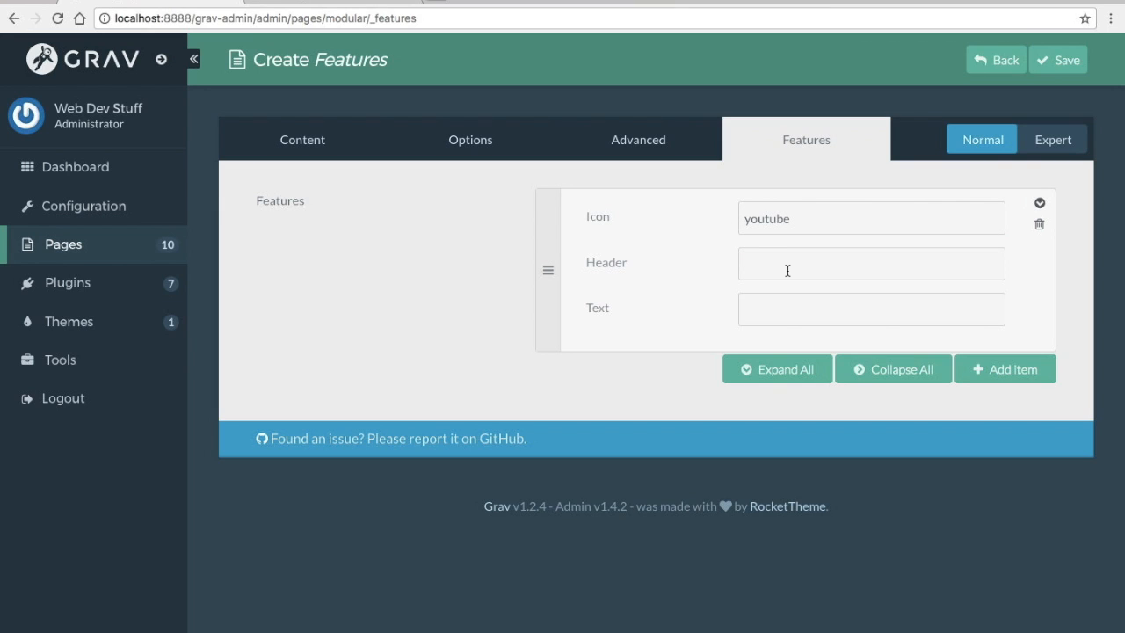
{"action": "left_click", "coordinate": [788, 271]}
{"action": "type", "text": "YouTube"}
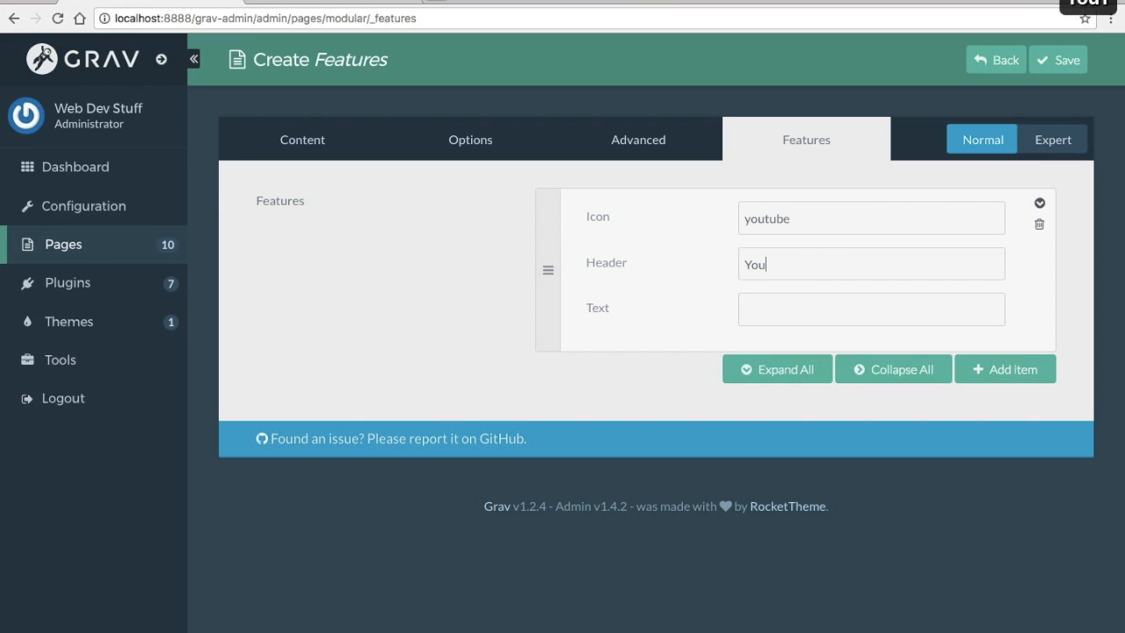
{"action": "left_click", "coordinate": [828, 307]}
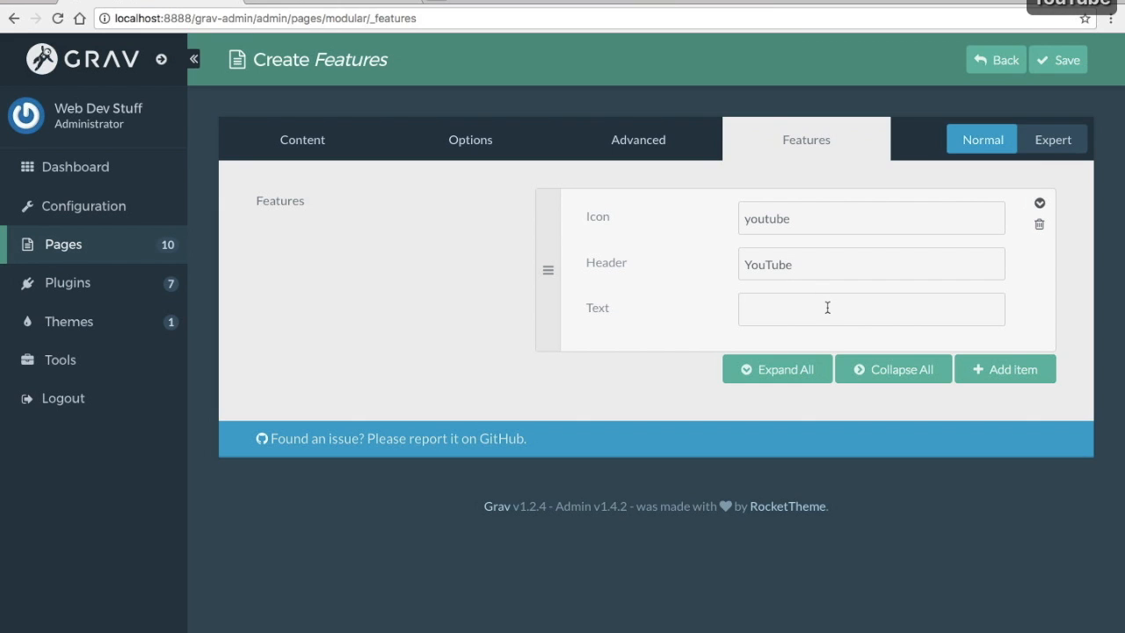
{"action": "type", "text": "web de"}
{"action": "key", "text": "Down"}
{"action": "key", "text": "Return"}
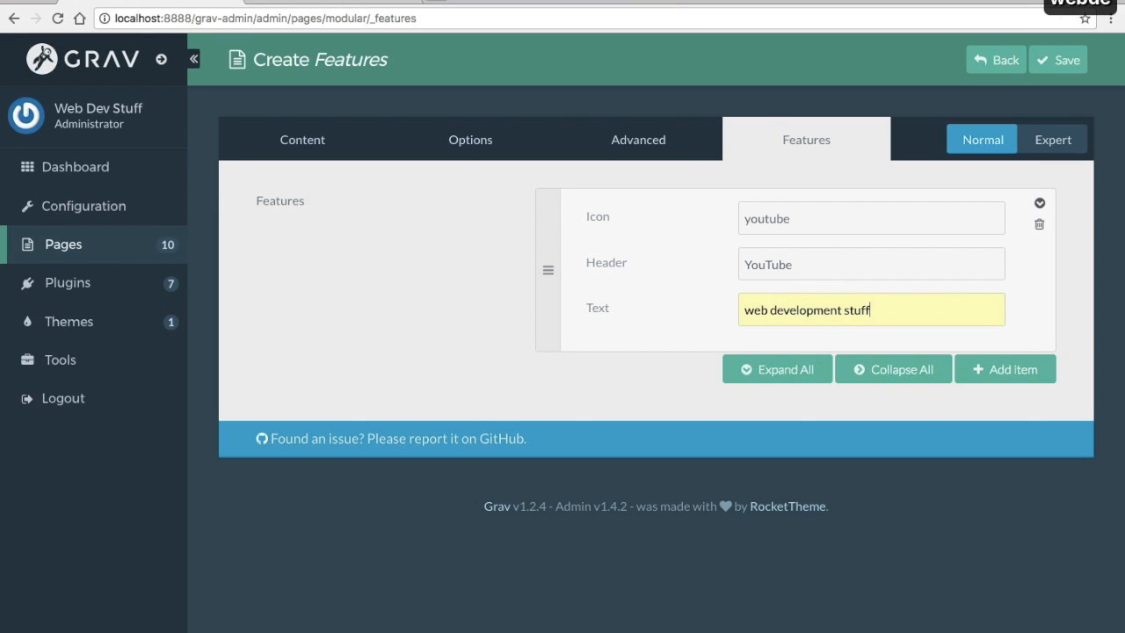
{"action": "left_click", "coordinate": [1043, 378]}
{"action": "left_click", "coordinate": [1039, 396]}
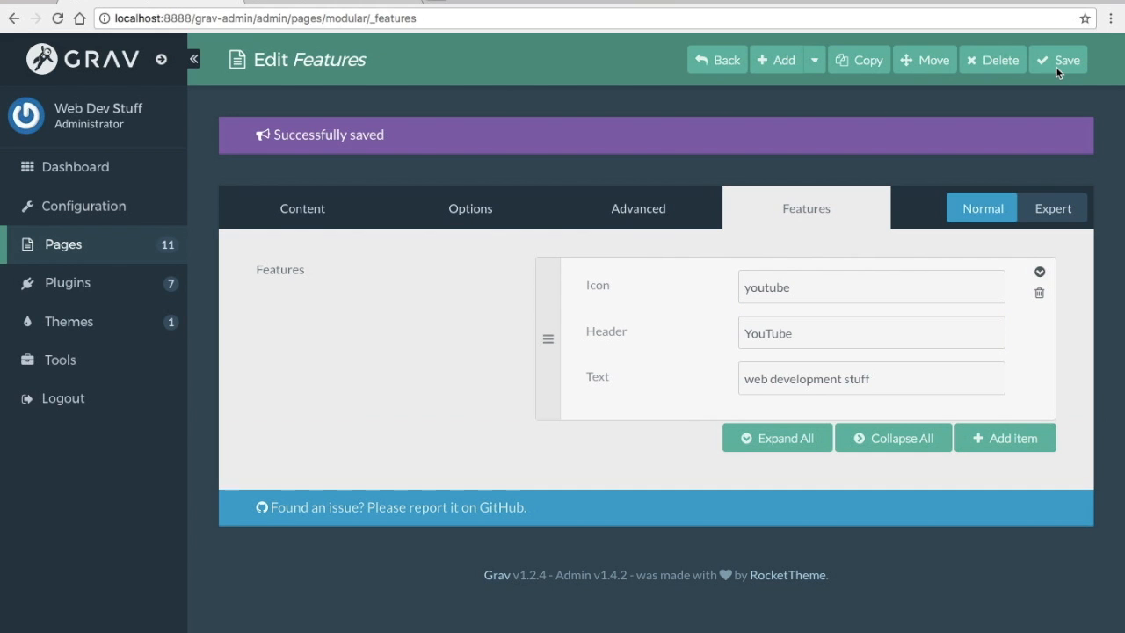
Reload the public Modular page, look through its Features, ShowCase and Text modules, and try the links to the Text and ShowCase sections.
{"action": "left_click", "coordinate": [334, 2]}
{"action": "key", "text": "super+r"}
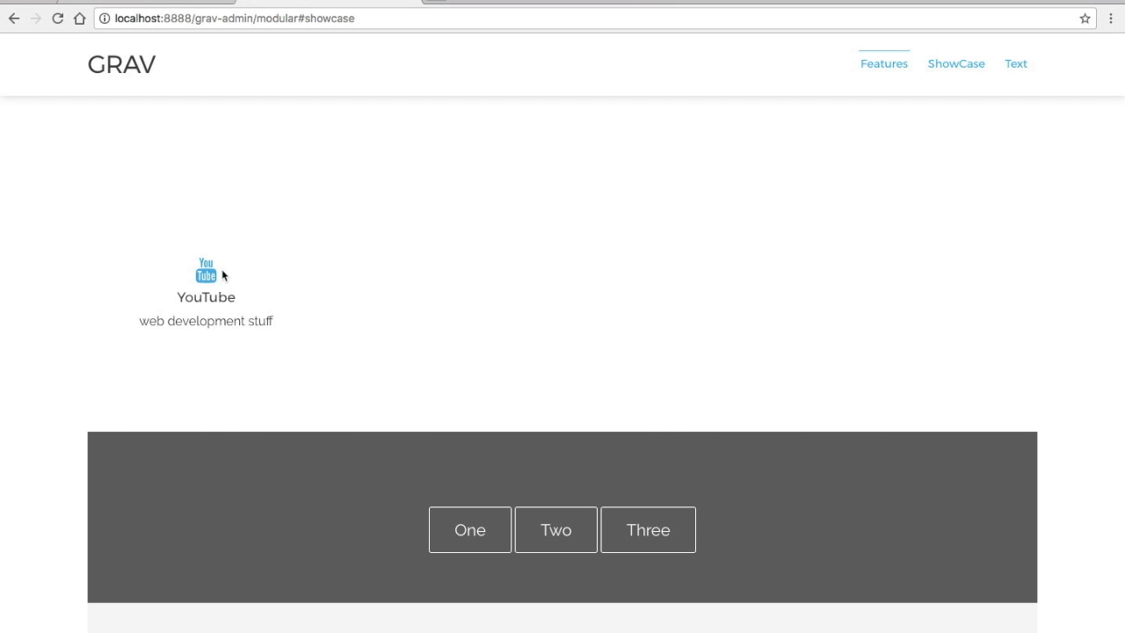
{"action": "scroll", "coordinate": [237, 335], "scroll_direction": "down", "scroll_amount": 2}
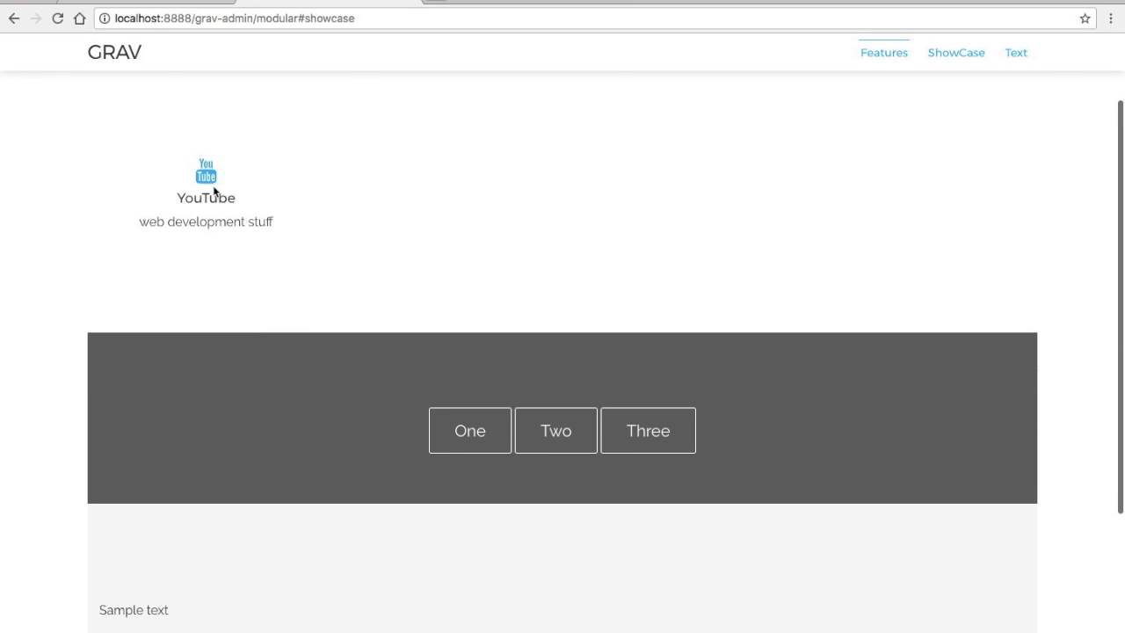
{"action": "scroll", "coordinate": [422, 424], "scroll_direction": "down", "scroll_amount": 3}
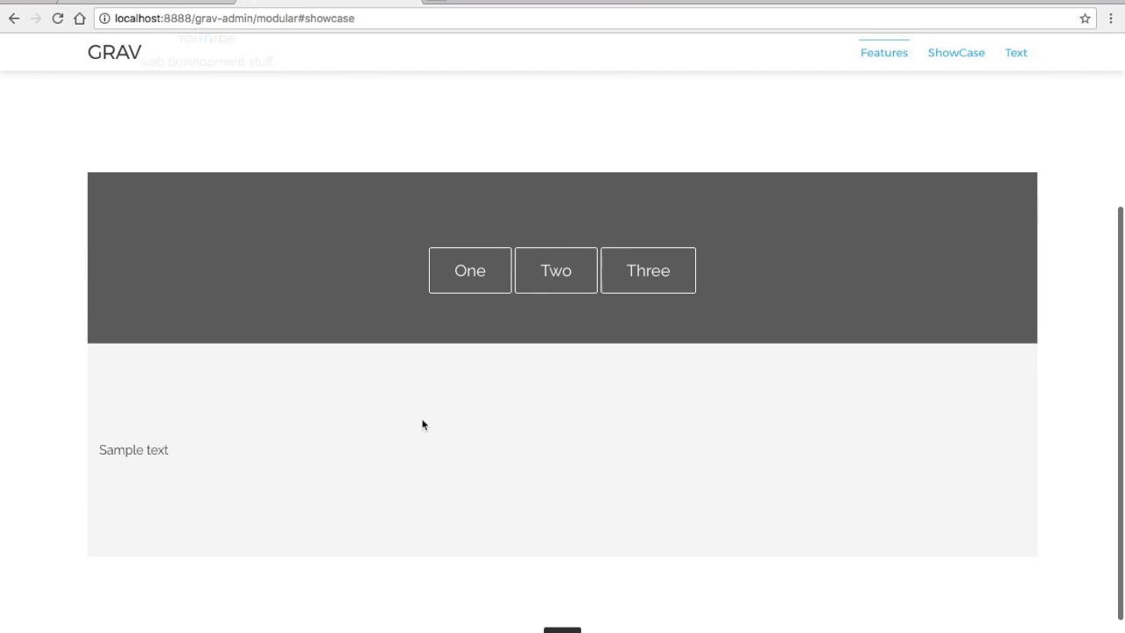
{"action": "scroll", "coordinate": [422, 425], "scroll_direction": "up", "scroll_amount": 5}
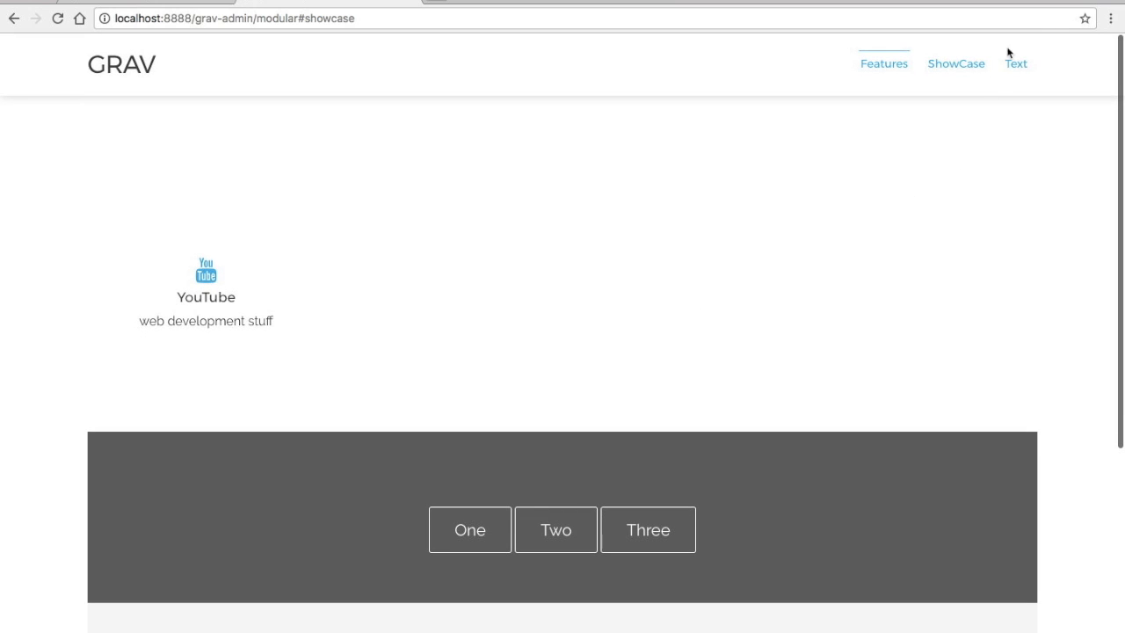
{"action": "left_click", "coordinate": [1015, 67]}
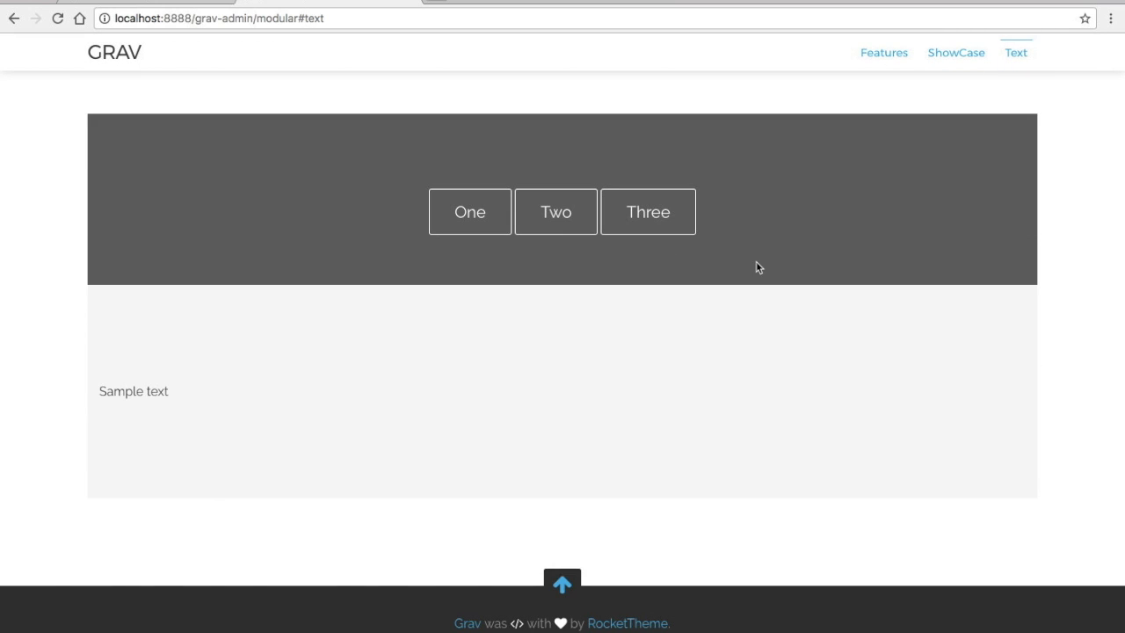
{"action": "scroll", "coordinate": [888, 193], "scroll_direction": "up", "scroll_amount": 5}
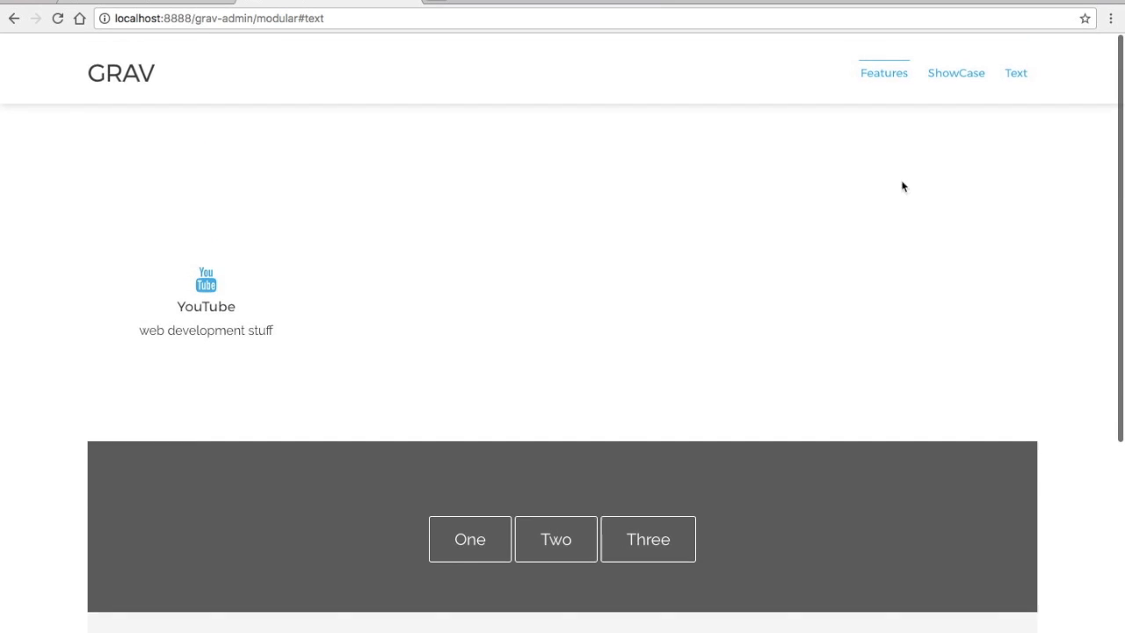
{"action": "left_click", "coordinate": [965, 67]}
{"action": "left_click", "coordinate": [1002, 58]}
Switch to the code editor and expand the 05.modular and 04.blog page folders to compare their structure.
{"action": "key", "text": "super+Tab"}
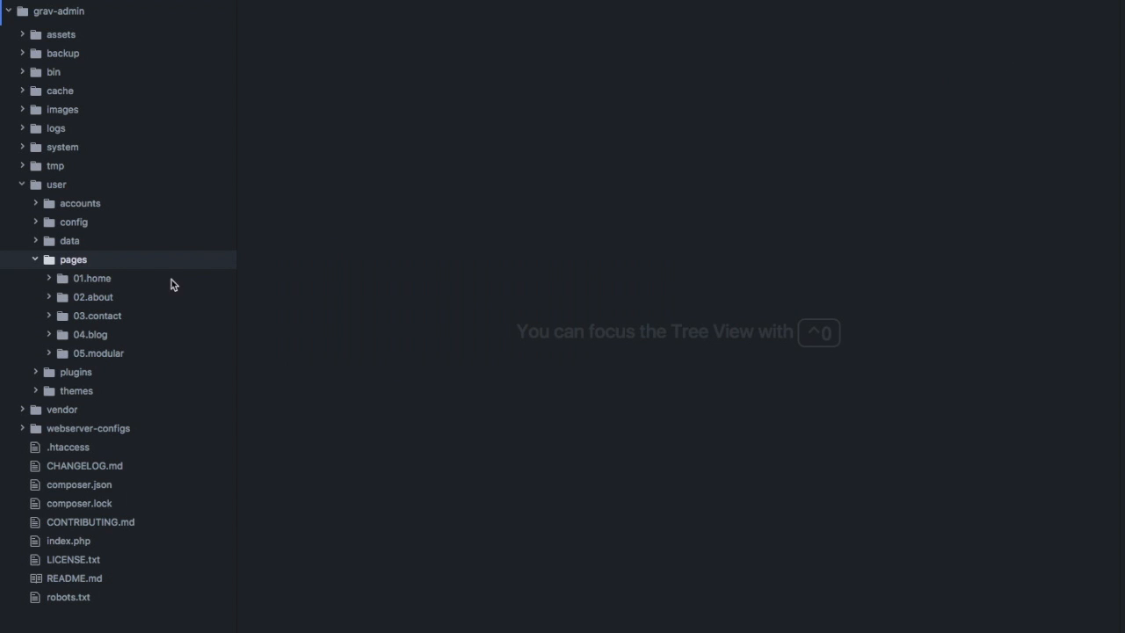
{"action": "left_click", "coordinate": [50, 357]}
{"action": "scroll", "coordinate": [50, 357], "scroll_direction": "down", "scroll_amount": 2}
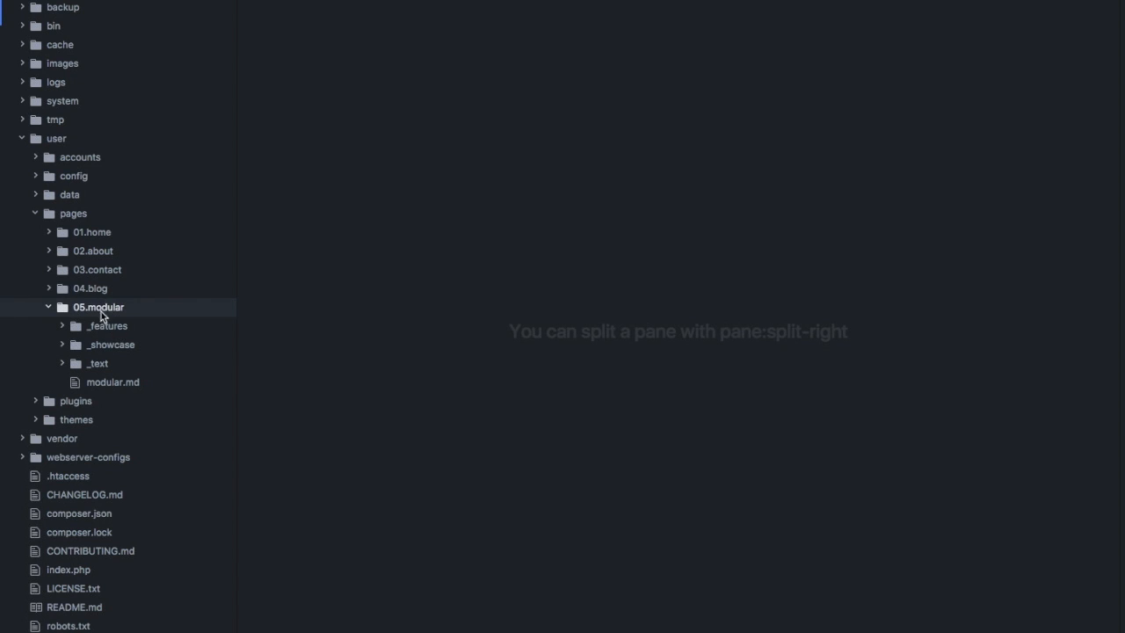
{"action": "left_click", "coordinate": [48, 290]}
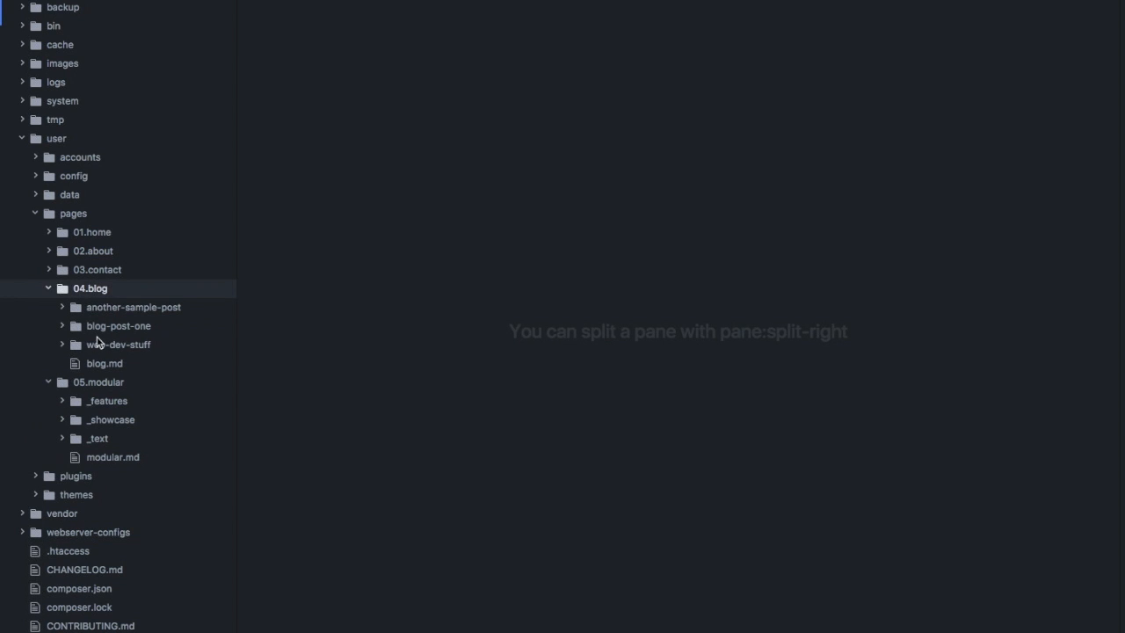
Collapse the 04.blog folder and open features.md from the _features folder of 05.modular.
{"action": "left_click", "coordinate": [48, 290]}
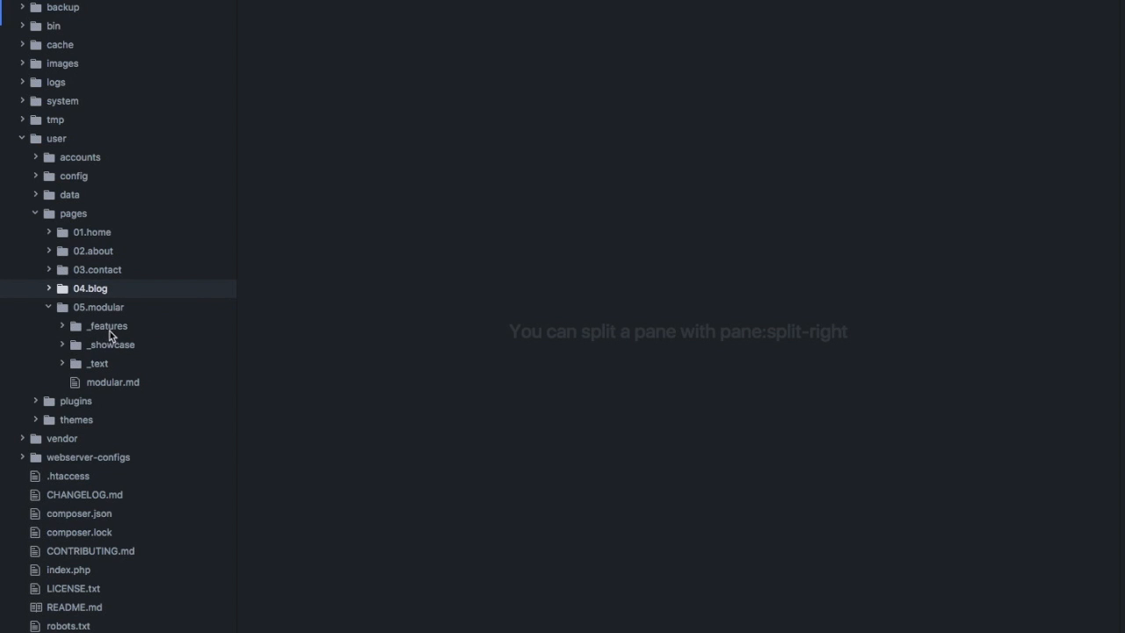
{"action": "left_click", "coordinate": [64, 331]}
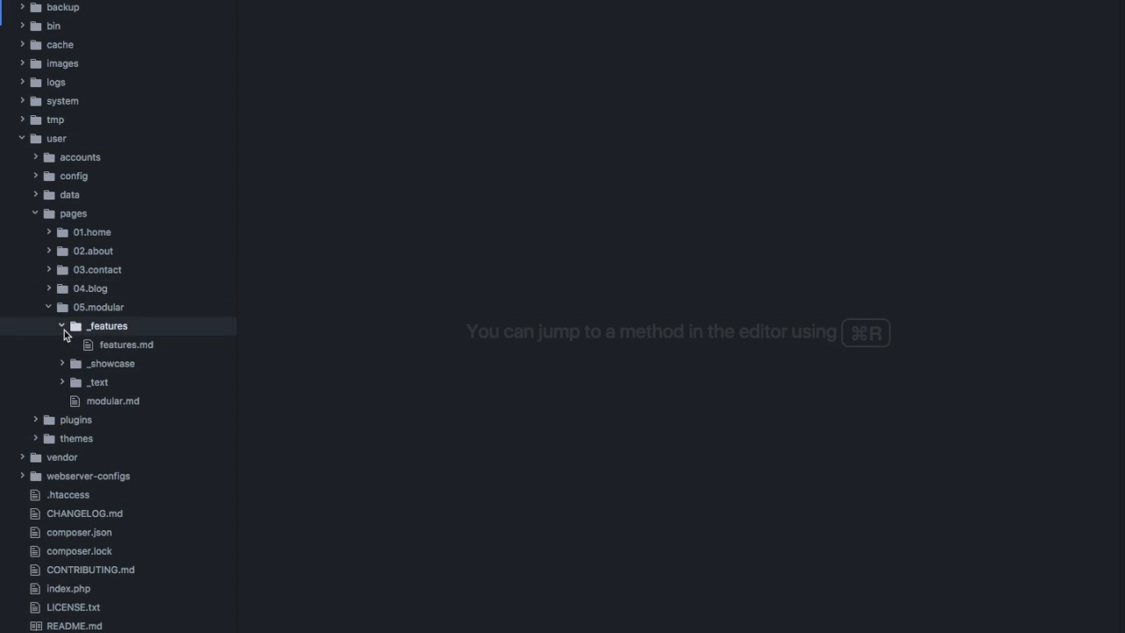
{"action": "left_click", "coordinate": [119, 344]}
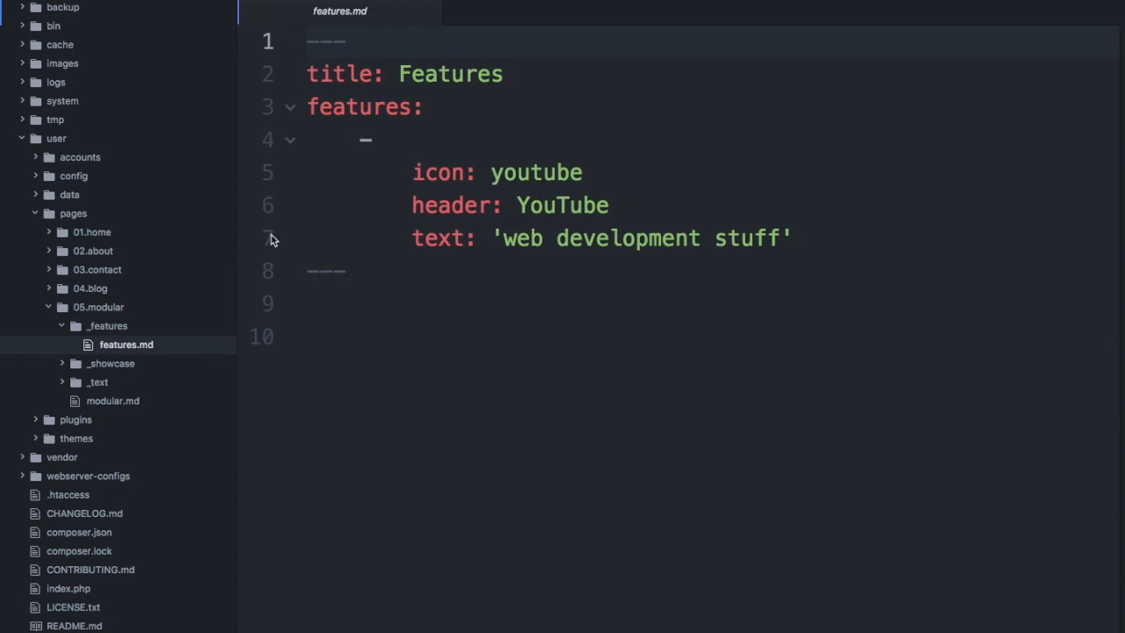
Expand the themes folder and its antimatter theme folder to view the theme's contents.
{"action": "scroll", "coordinate": [132, 466], "scroll_direction": "down", "scroll_amount": 1}
{"action": "left_click", "coordinate": [37, 421]}
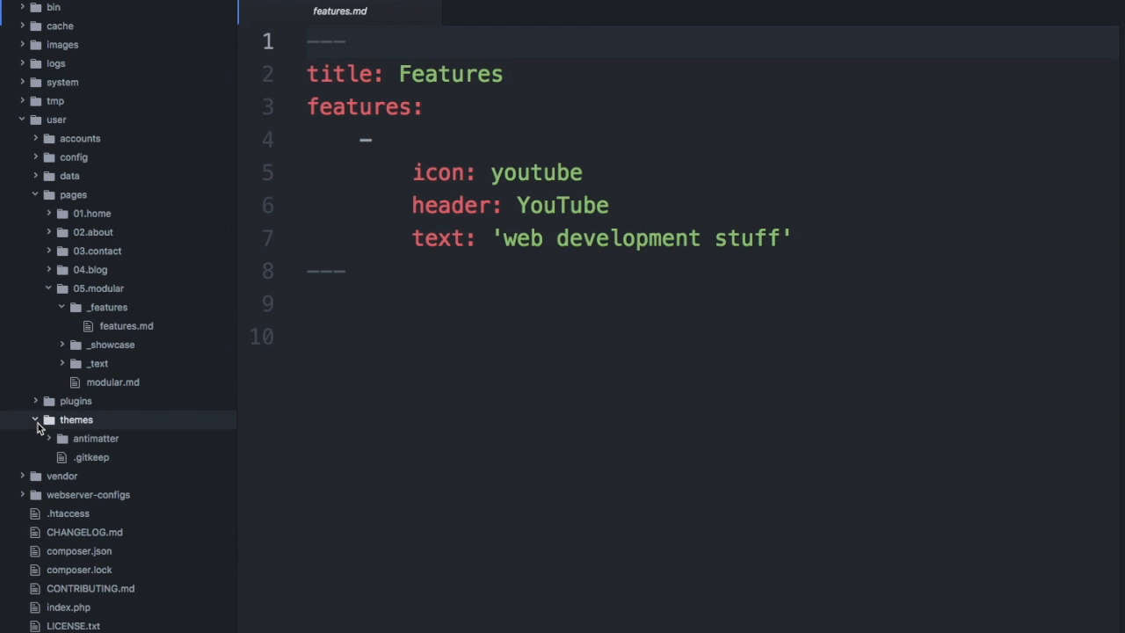
{"action": "scroll", "coordinate": [57, 428], "scroll_direction": "down", "scroll_amount": 1}
{"action": "left_click", "coordinate": [51, 409]}
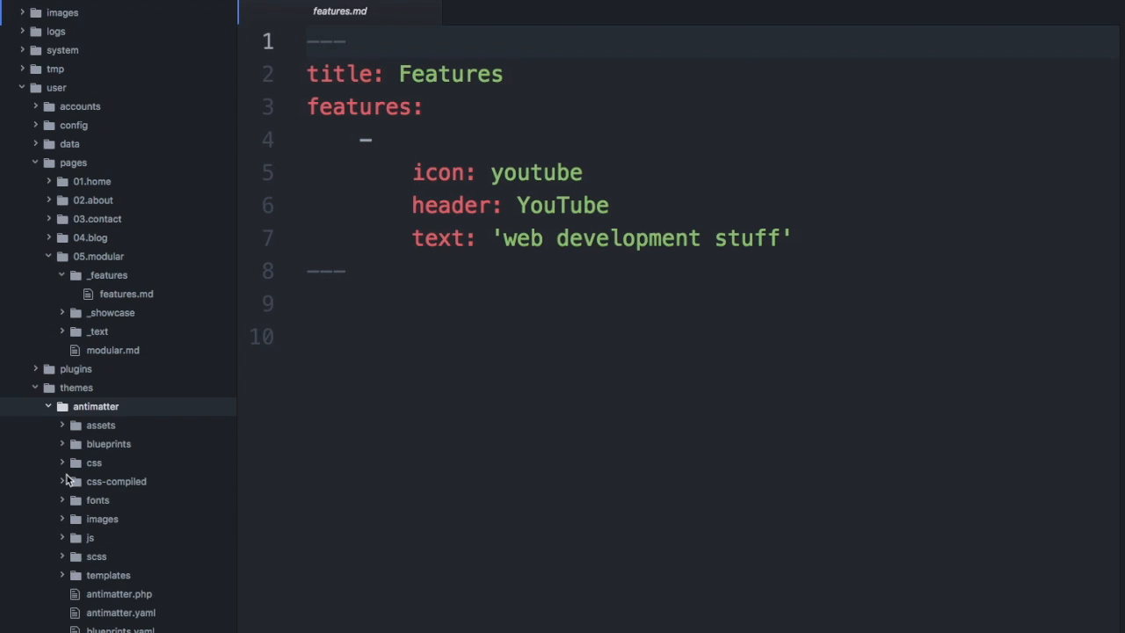
{"action": "scroll", "coordinate": [67, 475], "scroll_direction": "down", "scroll_amount": 1}
Highlight the front matter of features.md, compare it with the Features module on the public Modular page, and return to the editor.
{"action": "left_click_drag", "start_coordinate": [381, 272], "coordinate": [314, 44]}
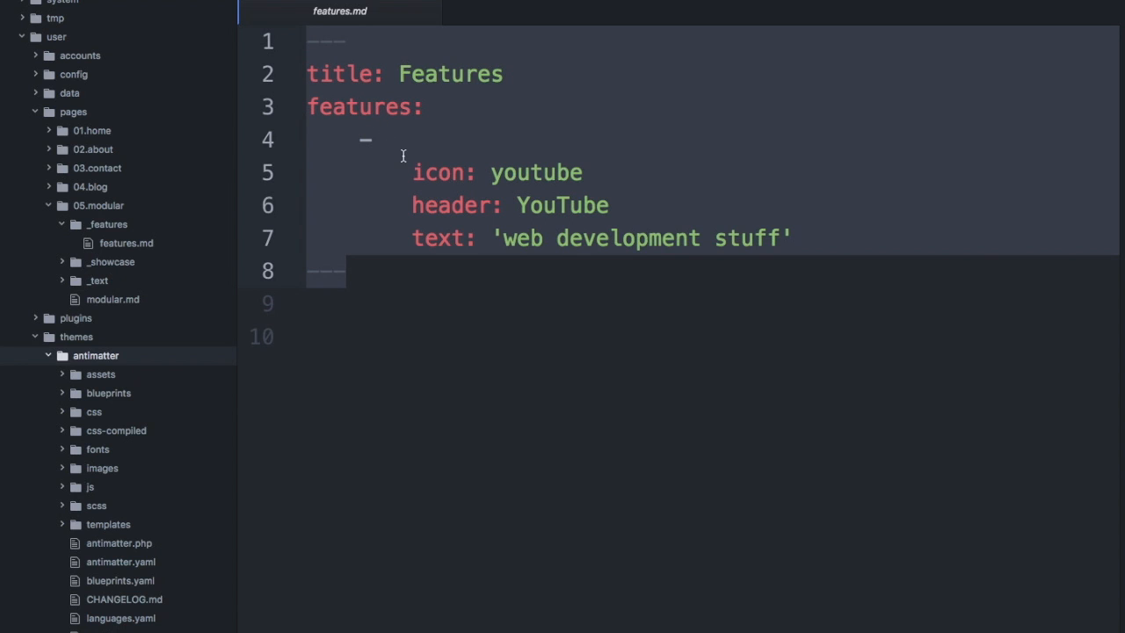
{"action": "key", "text": "super+Tab"}
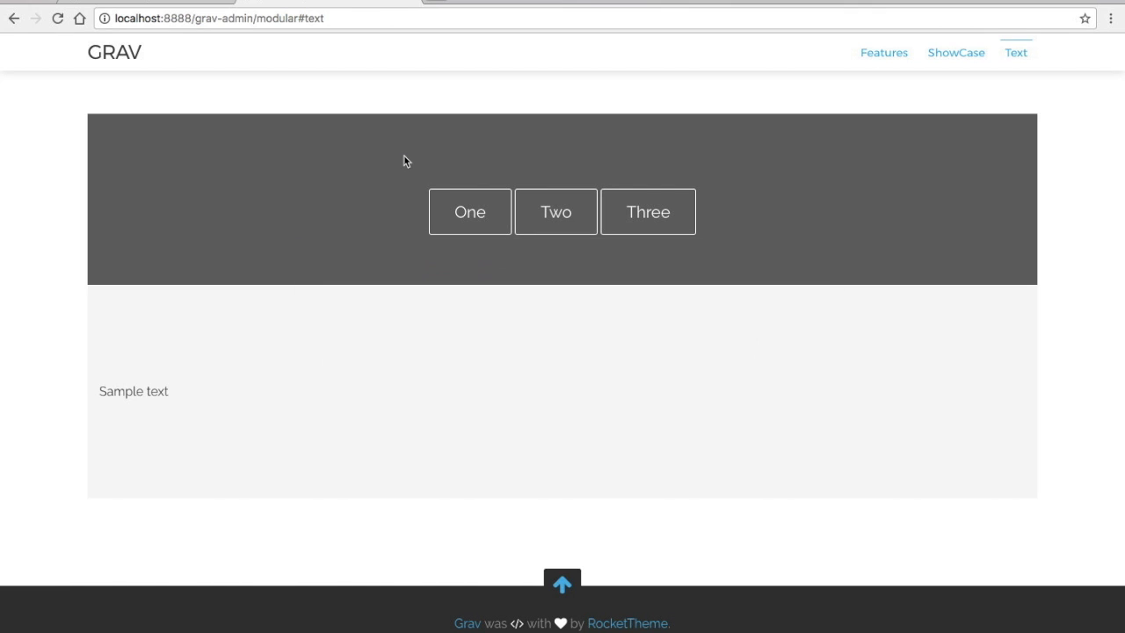
{"action": "scroll", "coordinate": [203, 355], "scroll_direction": "up", "scroll_amount": 3}
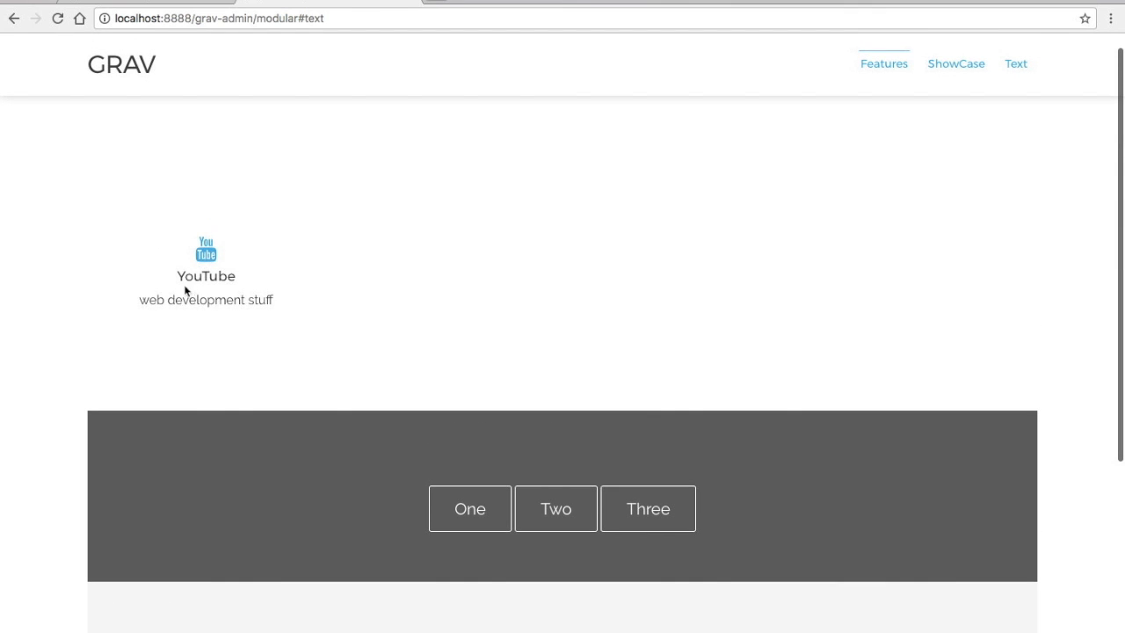
{"action": "key", "text": "super+Tab"}
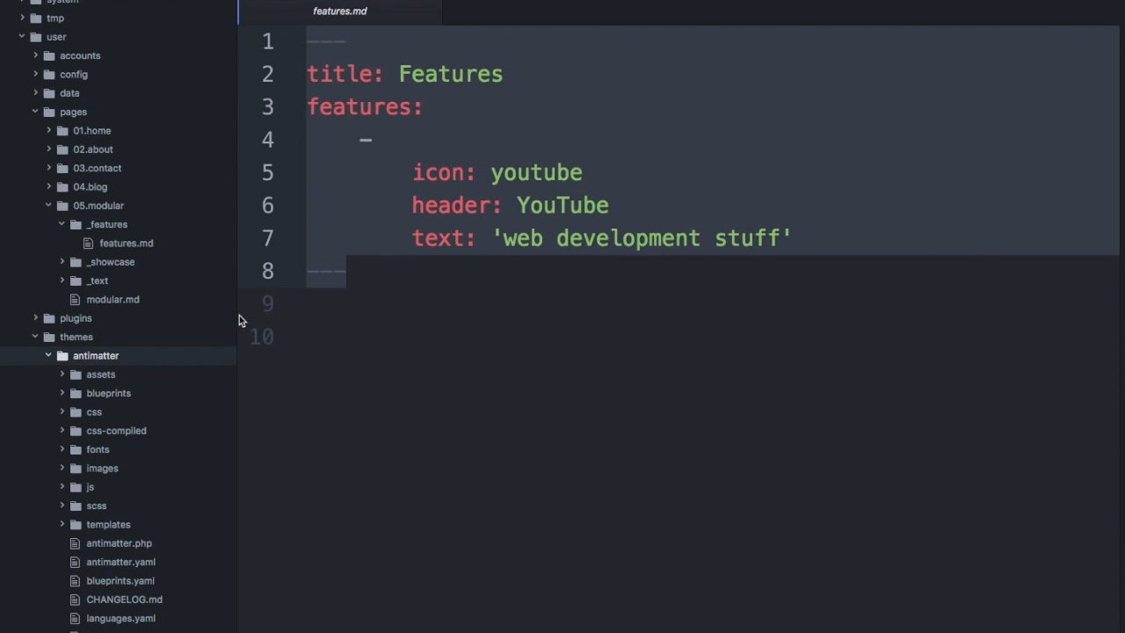
{"action": "left_click", "coordinate": [420, 120]}
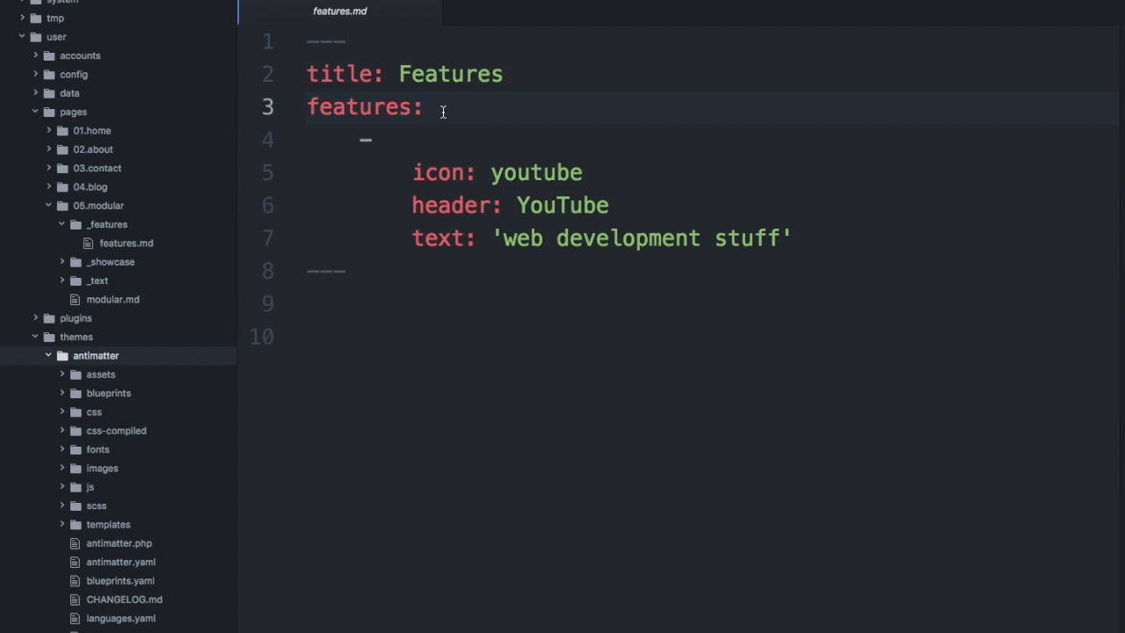
Open features.html.twig from the templates/modular folder of the antimatter theme.
{"action": "scroll", "coordinate": [93, 431], "scroll_direction": "down", "scroll_amount": 3}
{"action": "left_click", "coordinate": [93, 437]}
{"action": "scroll", "coordinate": [95, 439], "scroll_direction": "down", "scroll_amount": 3}
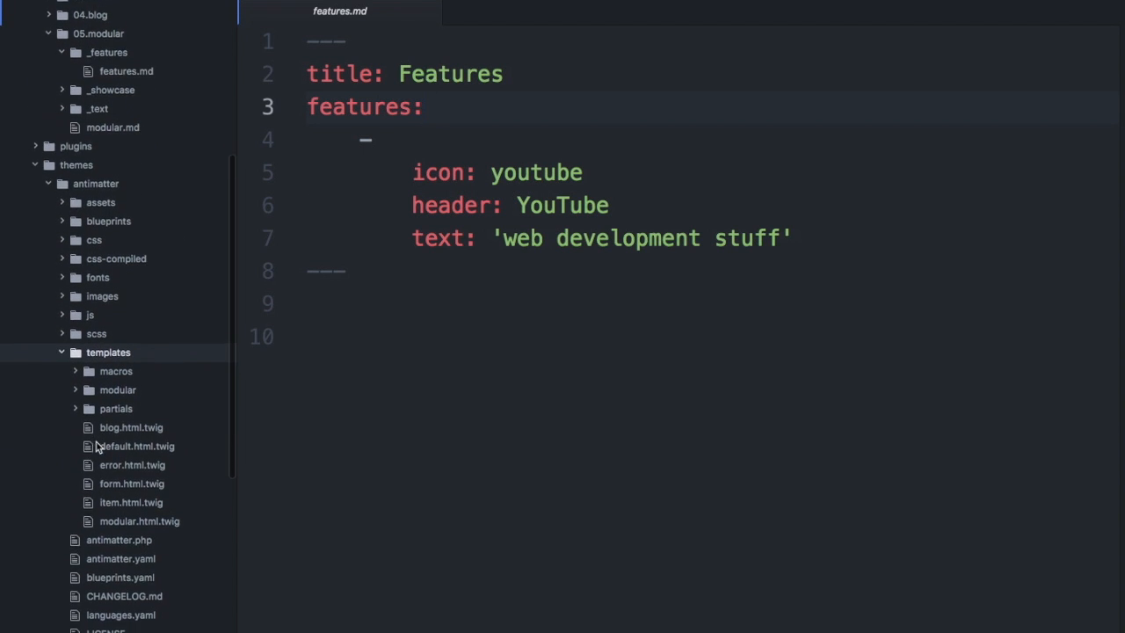
{"action": "scroll", "coordinate": [98, 447], "scroll_direction": "down", "scroll_amount": 1}
{"action": "left_click", "coordinate": [108, 373]}
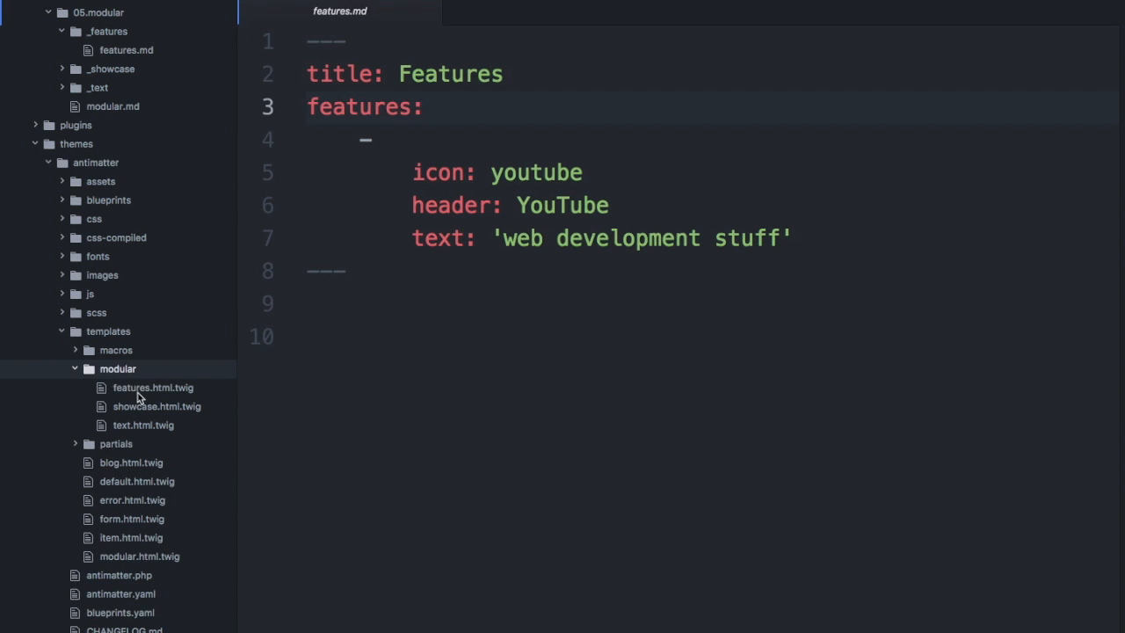
{"action": "left_click", "coordinate": [137, 397]}
Examine the loop over page.header.features in features.html.twig, highlighting the features, icon and header variables.
{"action": "scroll", "coordinate": [703, 264], "scroll_direction": "down", "scroll_amount": 1}
{"action": "double_click", "coordinate": [789, 88]}
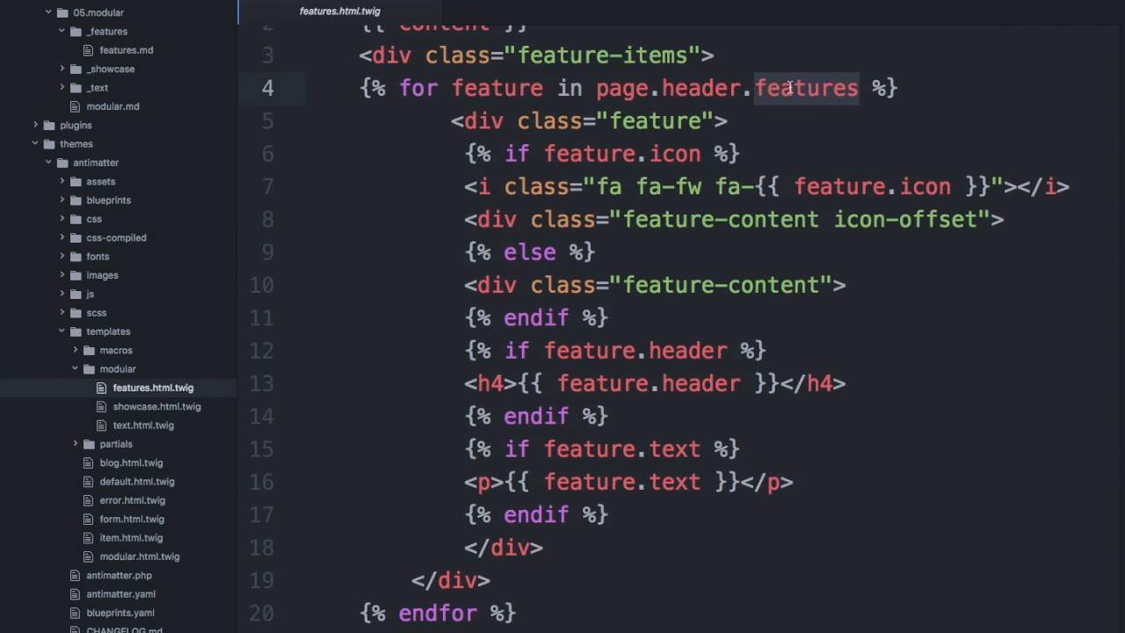
{"action": "scroll", "coordinate": [403, 93], "scroll_direction": "up", "scroll_amount": 1}
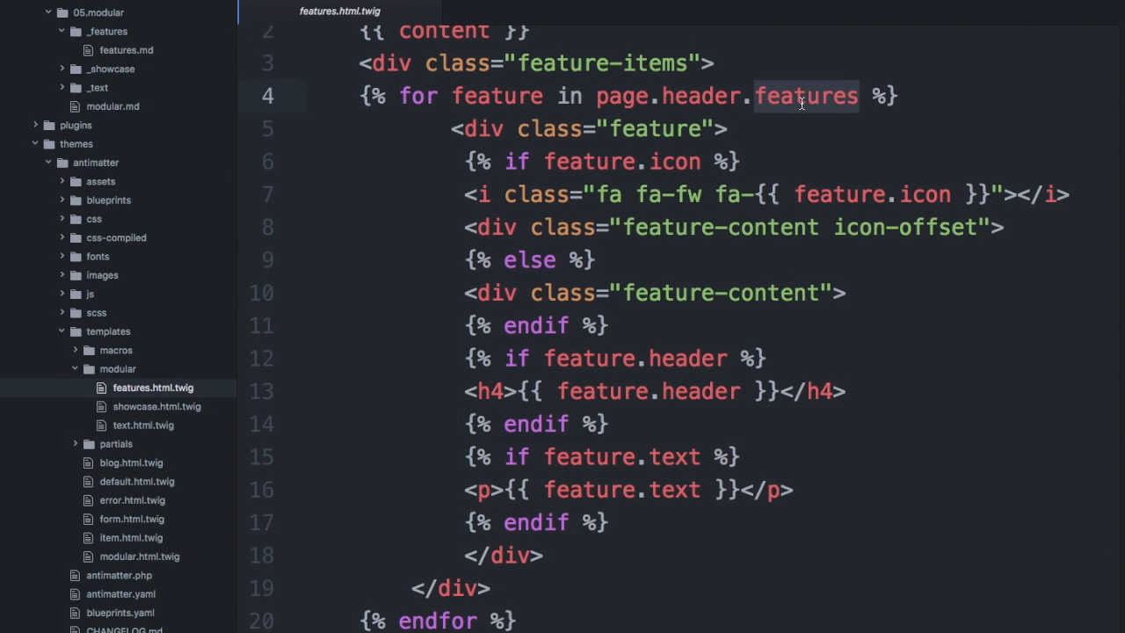
{"action": "scroll", "coordinate": [721, 263], "scroll_direction": "down", "scroll_amount": 1}
{"action": "left_click_drag", "start_coordinate": [649, 119], "coordinate": [706, 121]}
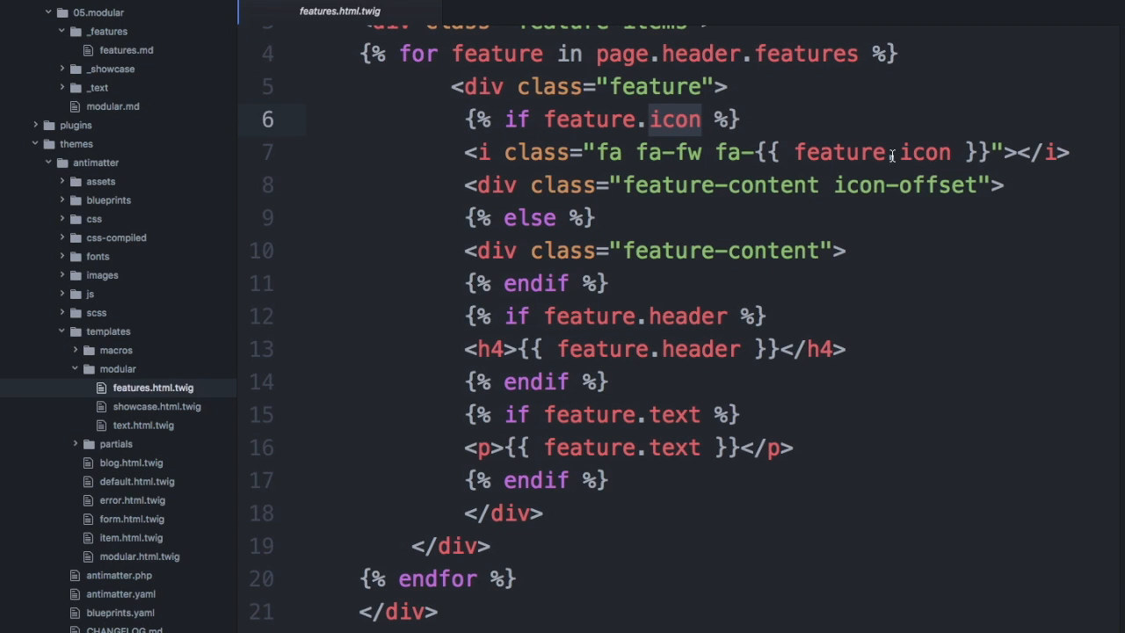
{"action": "scroll", "coordinate": [680, 419], "scroll_direction": "down", "scroll_amount": 1}
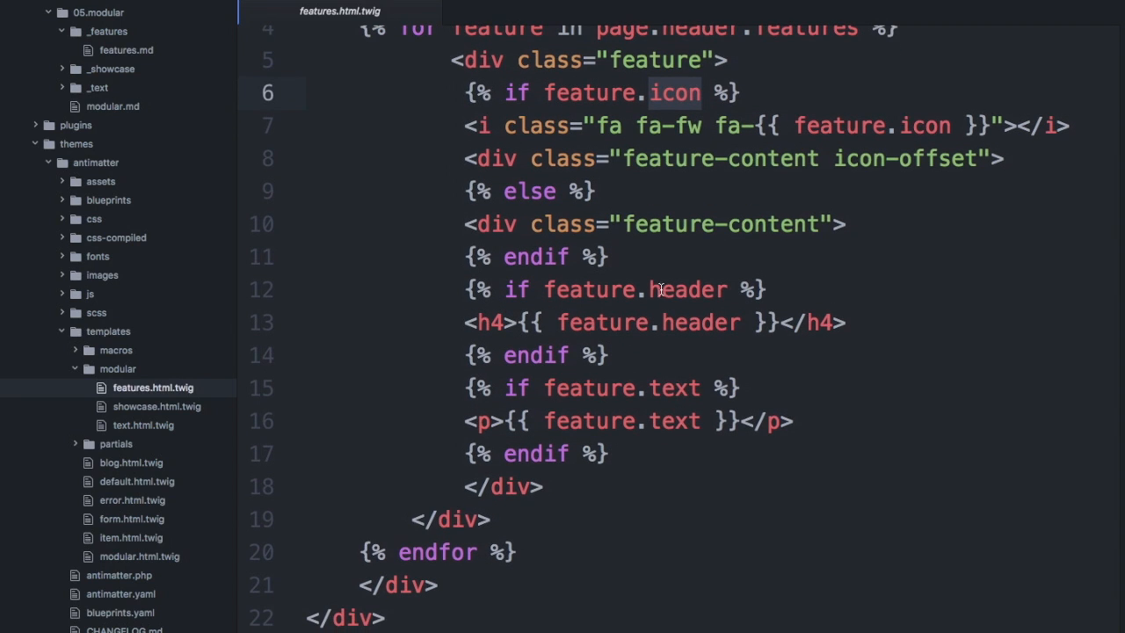
{"action": "left_click_drag", "start_coordinate": [650, 290], "coordinate": [726, 288]}
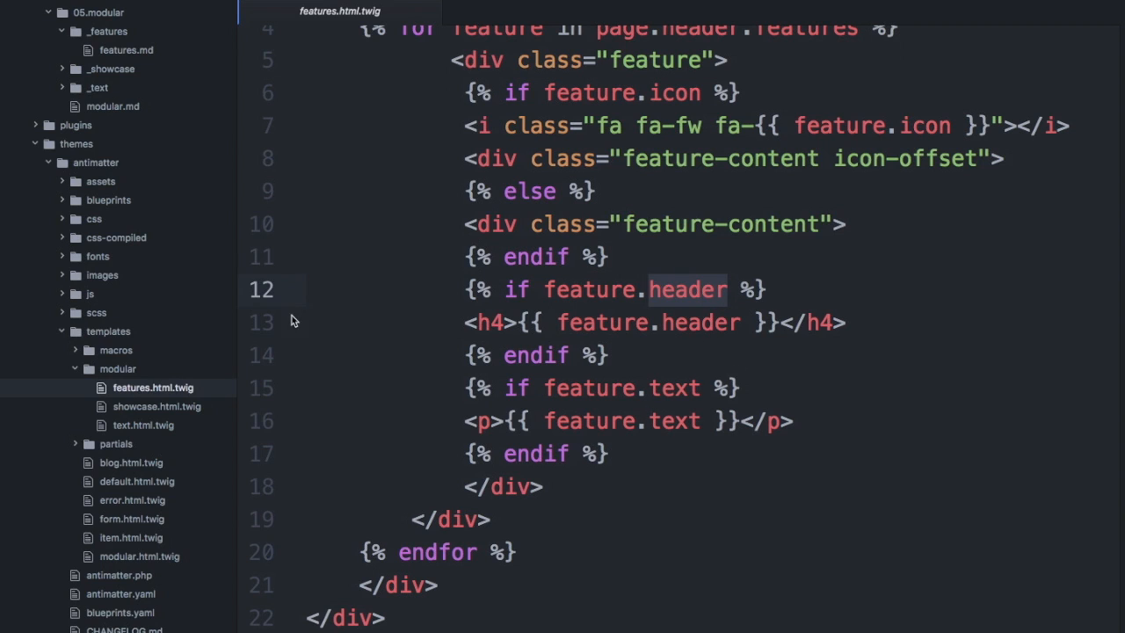
Review features.md again, collapse its folder, and open showcase.md from the _showcase folder.
{"action": "scroll", "coordinate": [189, 141], "scroll_direction": "up", "scroll_amount": 2}
{"action": "left_click", "coordinate": [123, 119]}
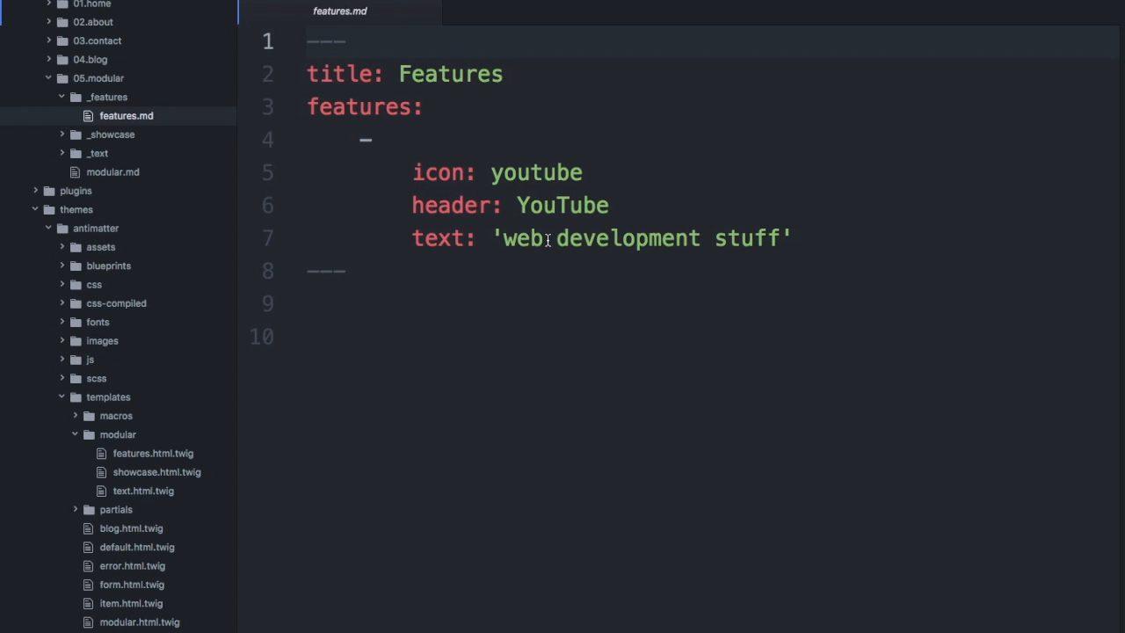
{"action": "left_click", "coordinate": [61, 97]}
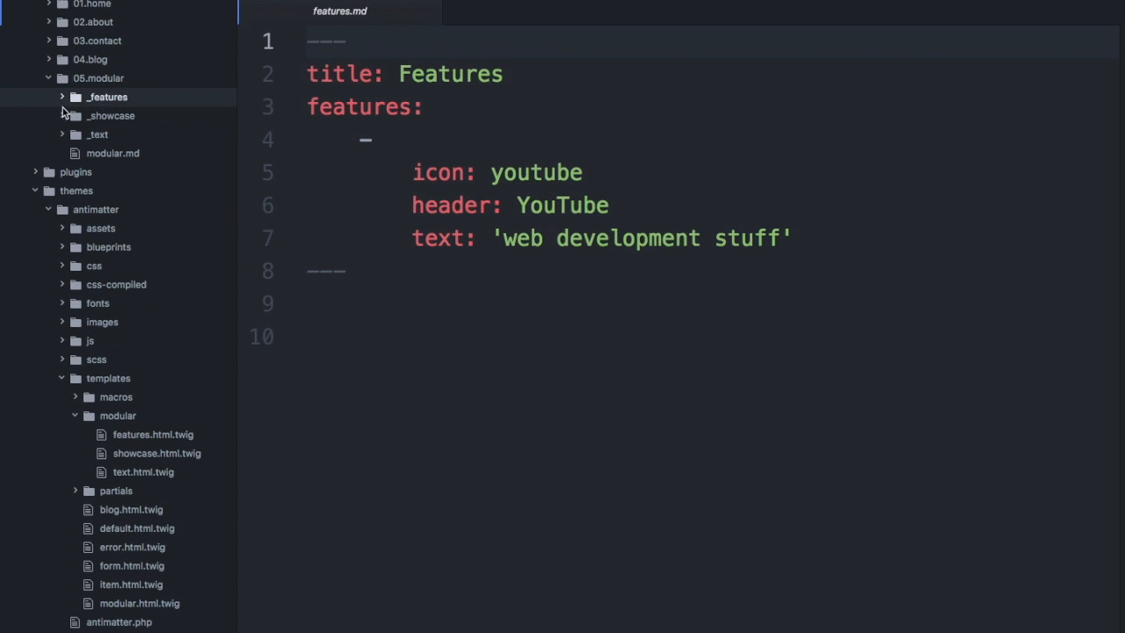
{"action": "left_click", "coordinate": [63, 116]}
{"action": "left_click", "coordinate": [123, 139]}
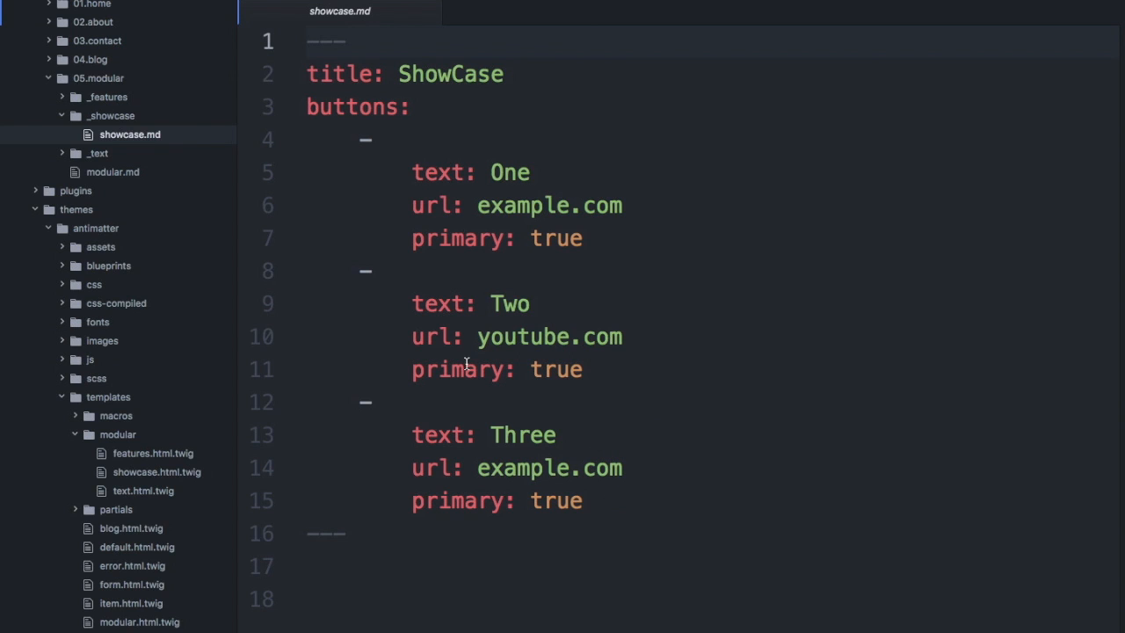
Open text.md from the _text folder, replace its "Sample text" body with a lorem ipsum paragraph, and save the file.
{"action": "left_click", "coordinate": [62, 154]}
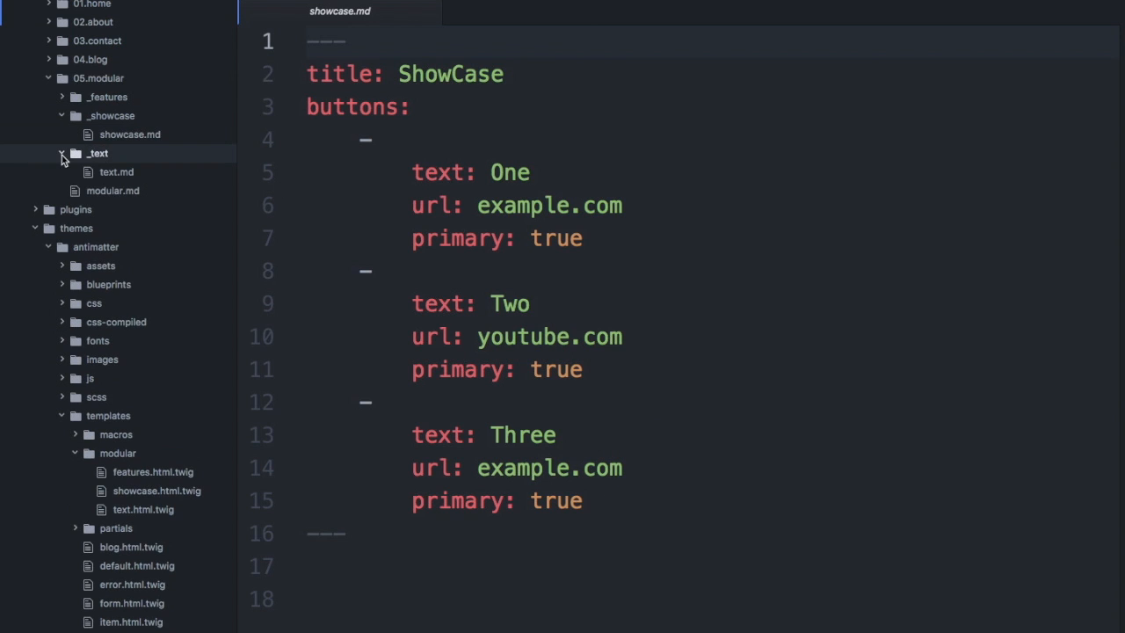
{"action": "left_click", "coordinate": [113, 173]}
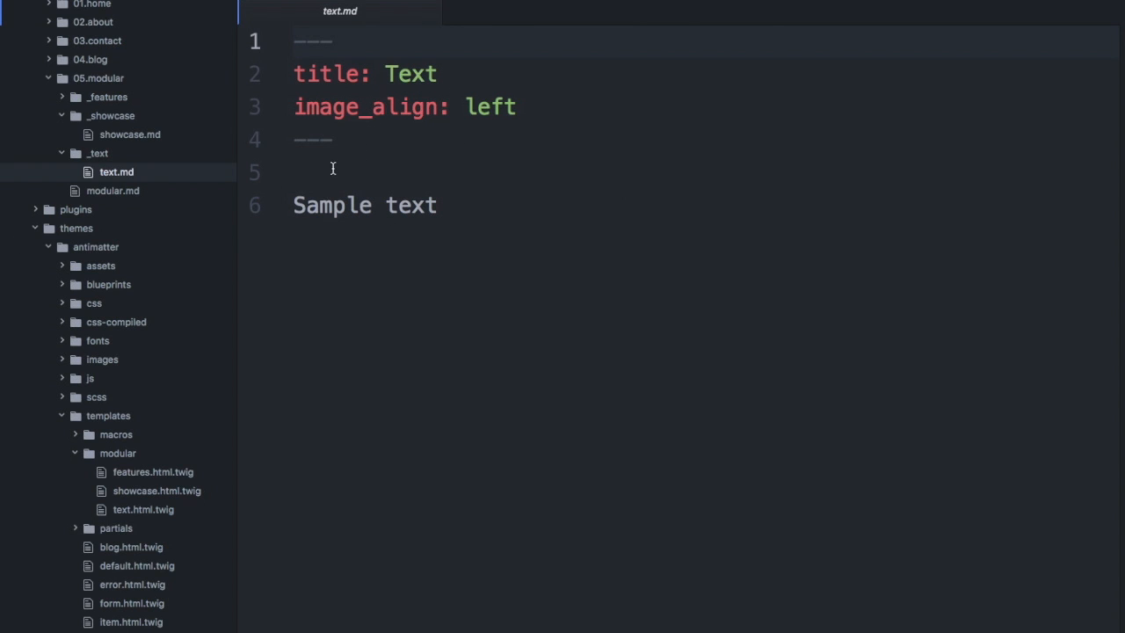
{"action": "left_click_drag", "start_coordinate": [347, 136], "coordinate": [281, 39]}
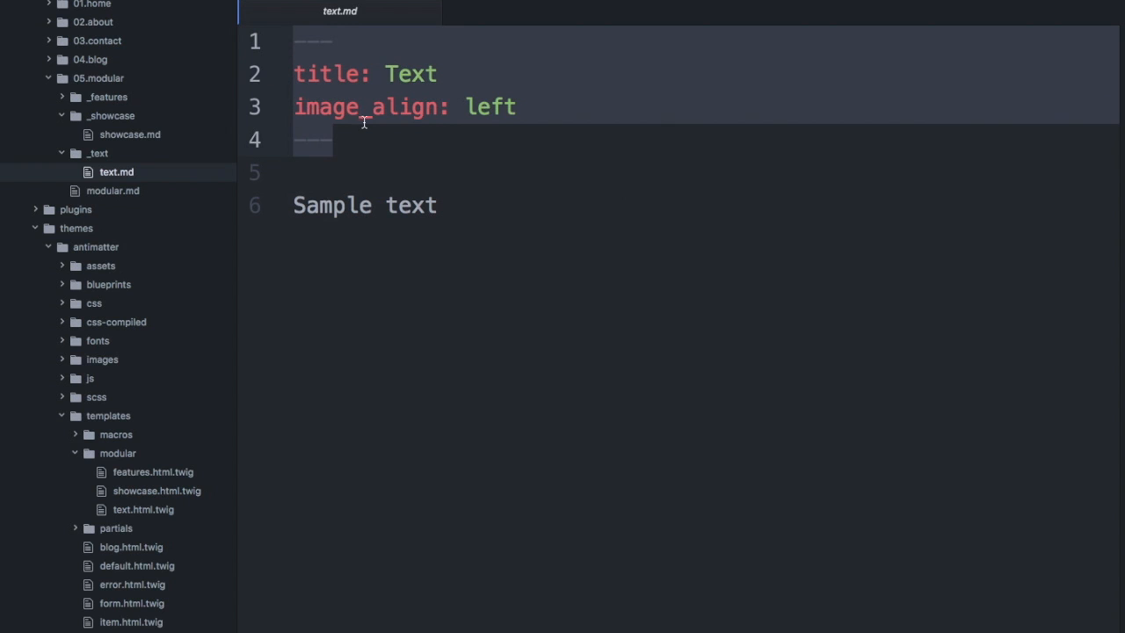
{"action": "left_click", "coordinate": [483, 206]}
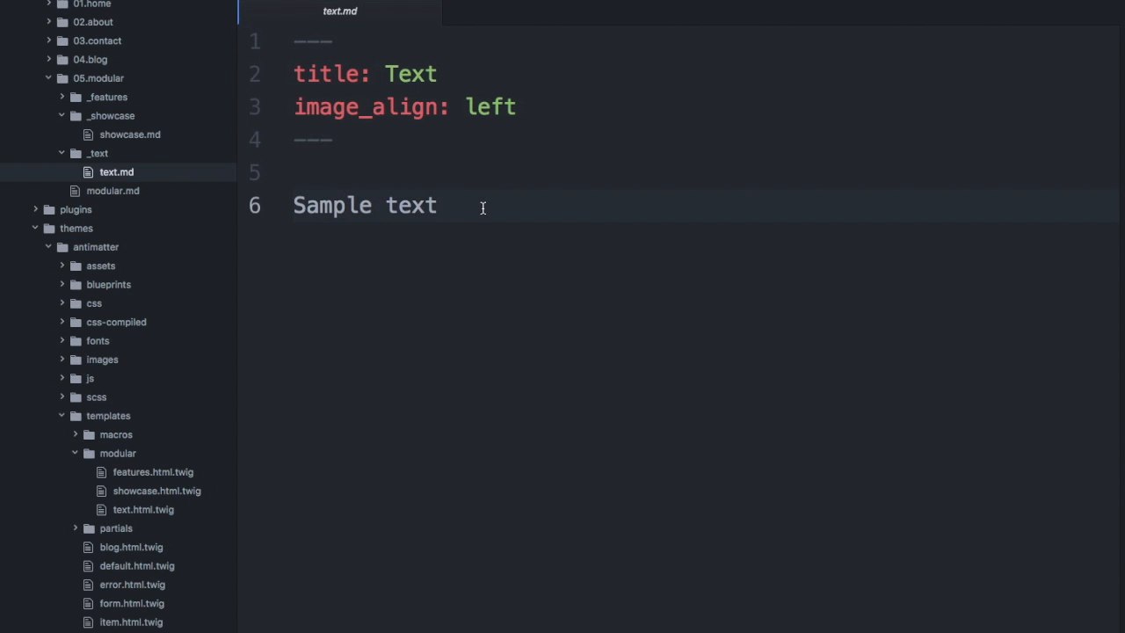
{"action": "key", "text": "shift+Home"}
{"action": "type", "text": "lorem"}
{"action": "key", "text": "Tab"}
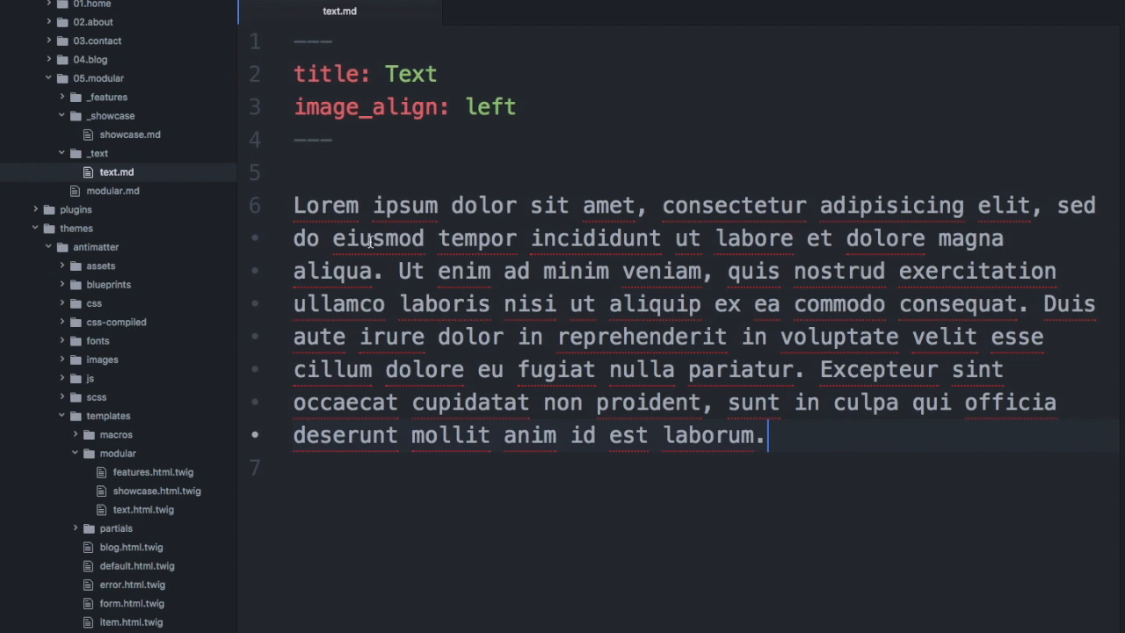
Collapse the 05.modular folder and examine the theme's text.html.twig template, including its full image resize and alignment line.
{"action": "left_click", "coordinate": [71, 151]}
{"action": "left_click", "coordinate": [63, 118]}
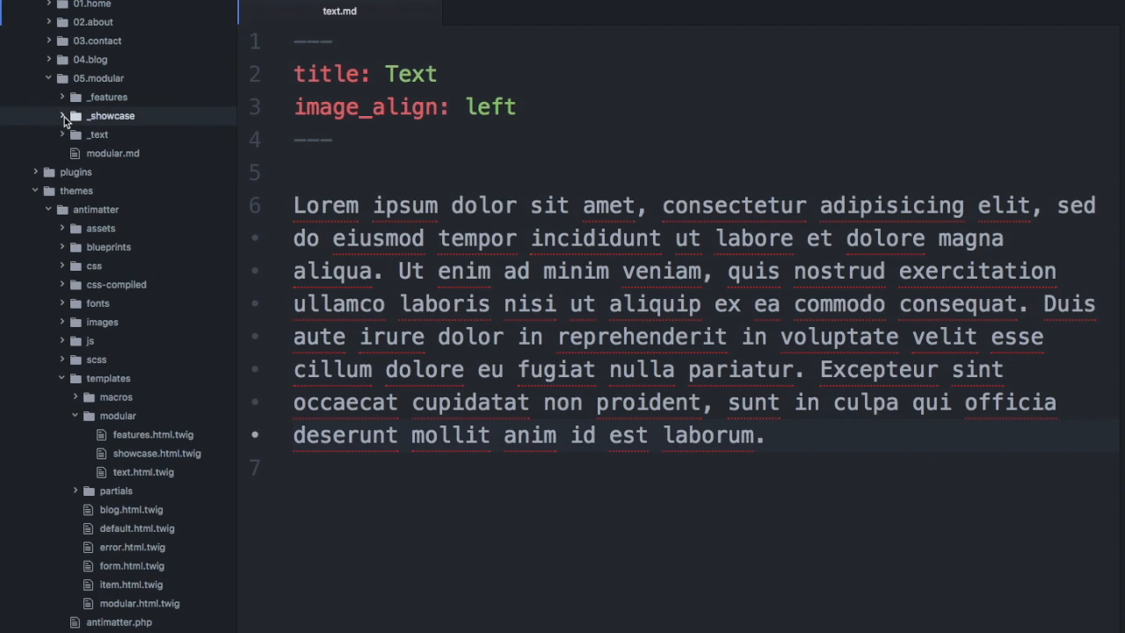
{"action": "left_click", "coordinate": [50, 81]}
{"action": "scroll", "coordinate": [98, 359], "scroll_direction": "down", "scroll_amount": 2}
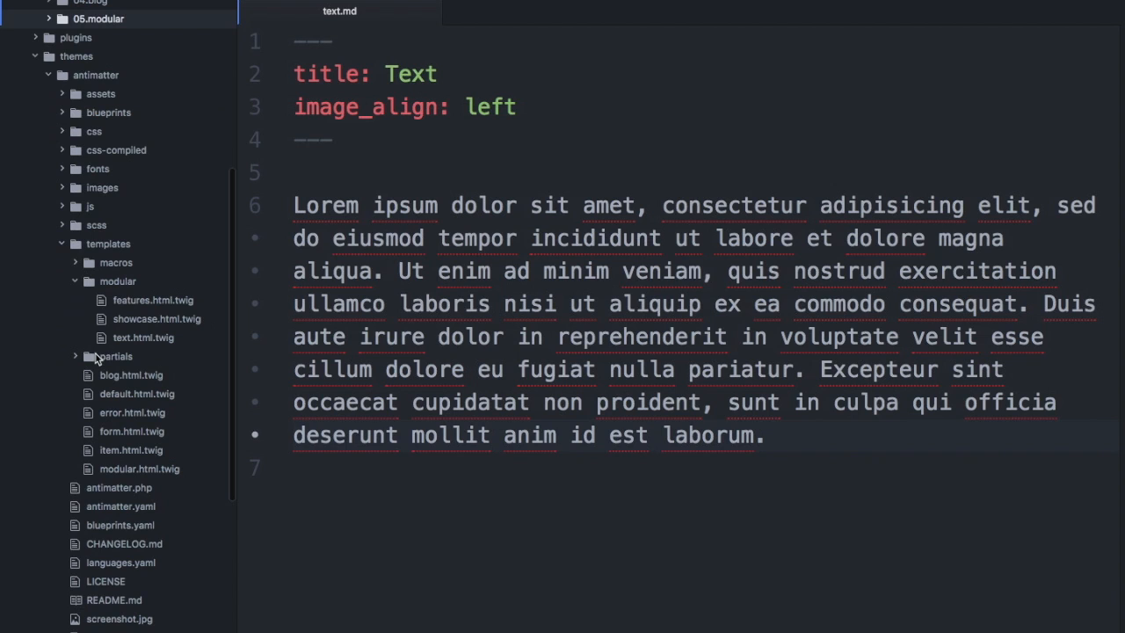
{"action": "left_click", "coordinate": [143, 337]}
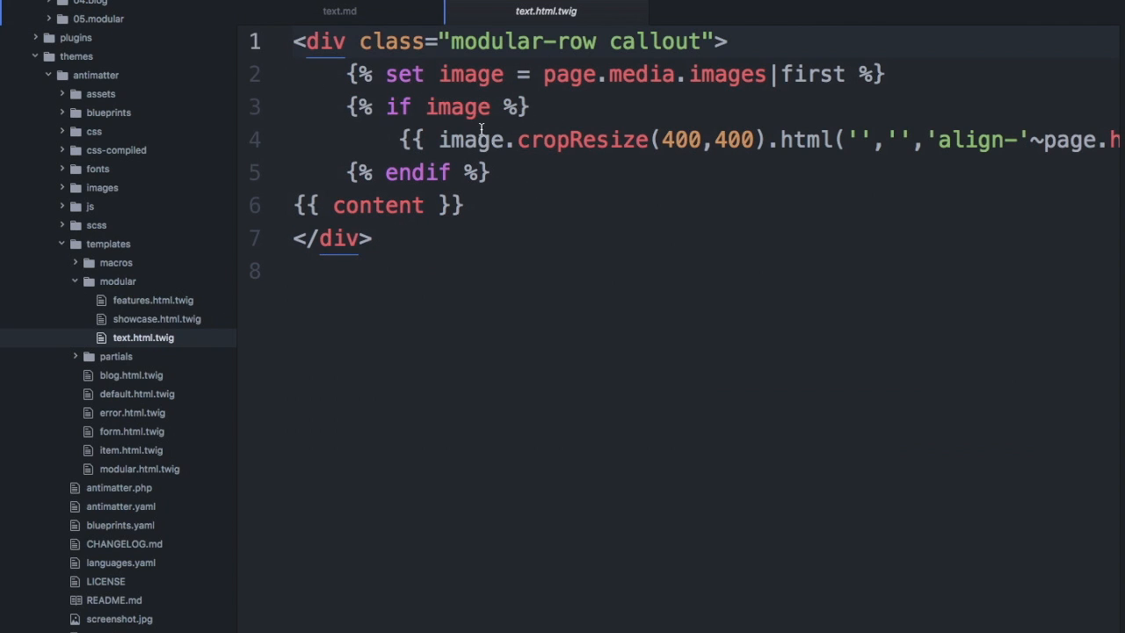
{"action": "scroll", "coordinate": [616, 151], "scroll_direction": "right", "scroll_amount": 5}
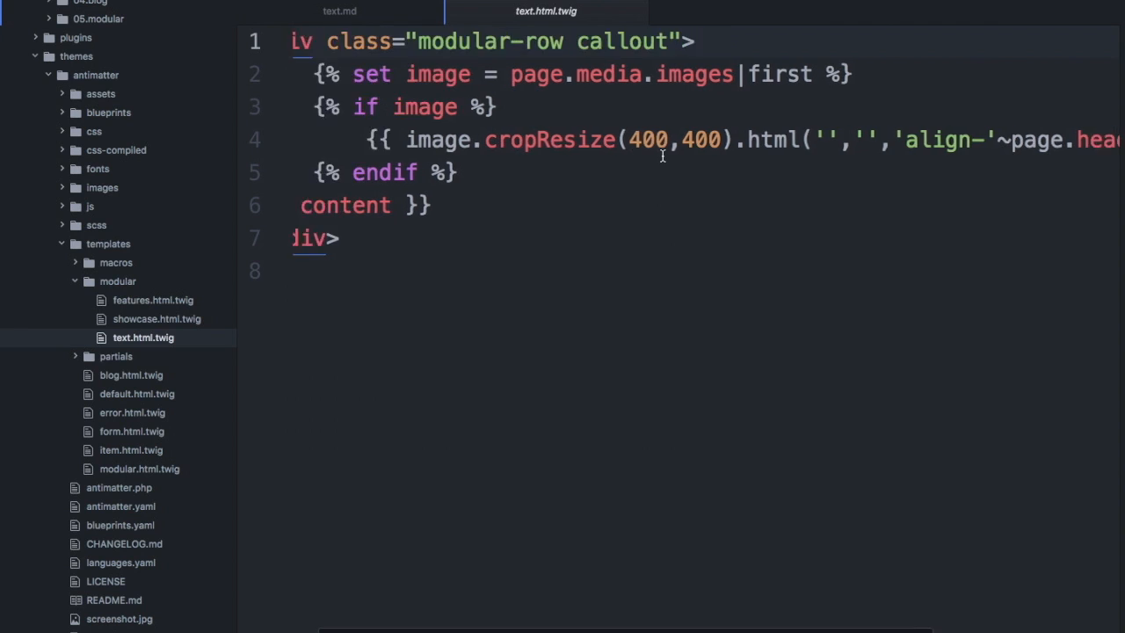
{"action": "scroll", "coordinate": [655, 156], "scroll_direction": "left", "scroll_amount": 5}
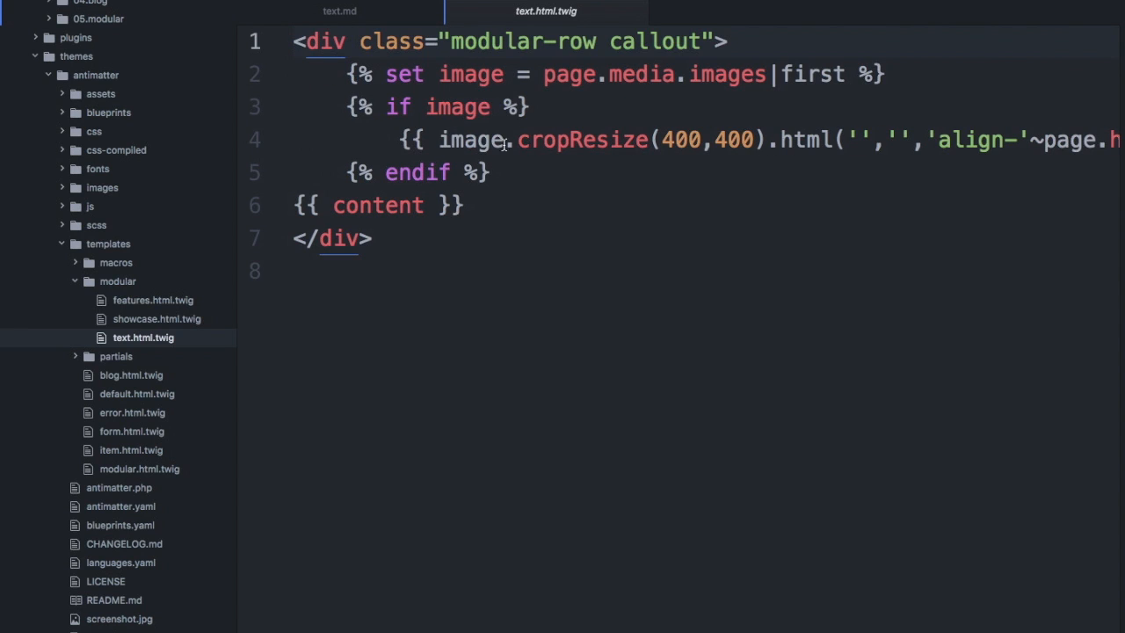
{"action": "scroll", "coordinate": [557, 184], "scroll_direction": "right", "scroll_amount": 5}
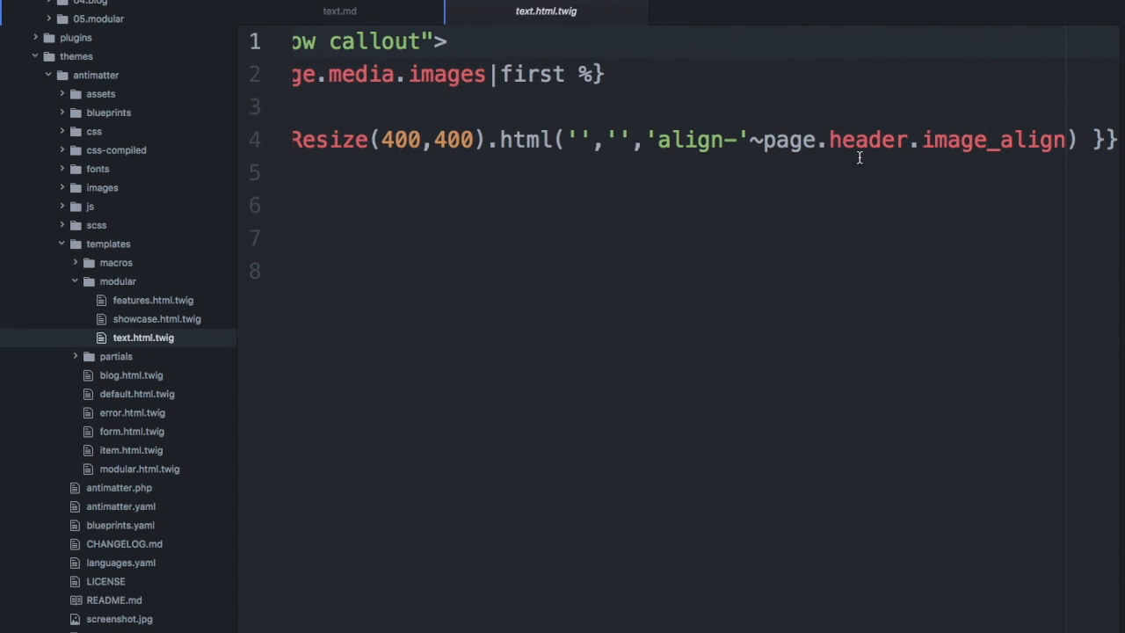
{"action": "scroll", "coordinate": [505, 141], "scroll_direction": "left", "scroll_amount": 5}
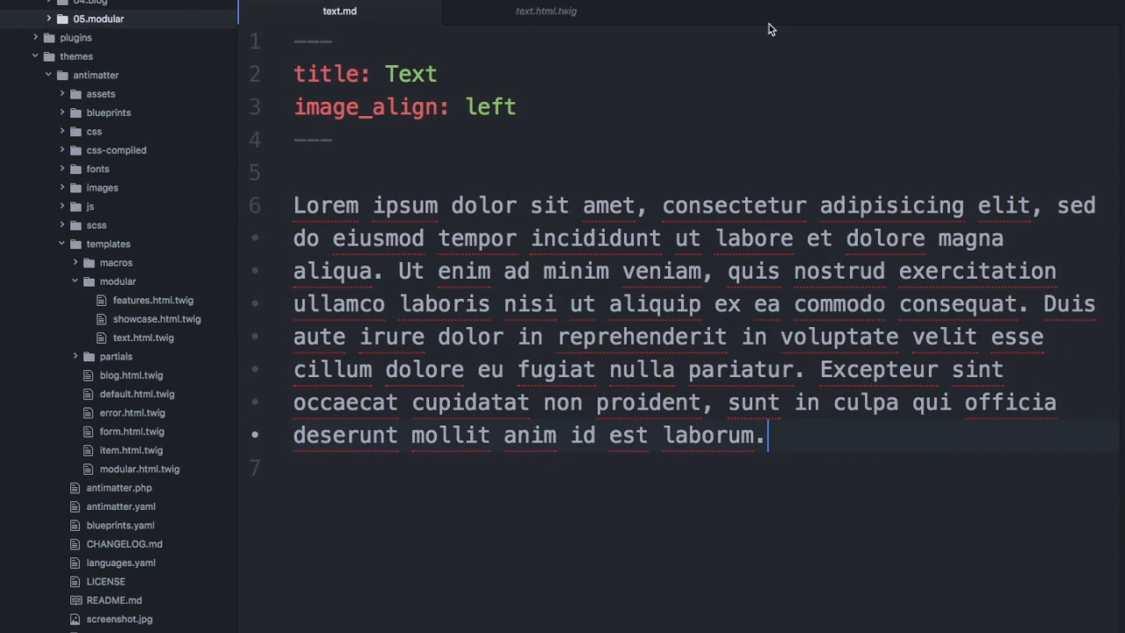
Switch to the browser to check the lorem ipsum text on the public Modular page, and open the page list in the Grav admin.
{"action": "key", "text": "super+Tab"}
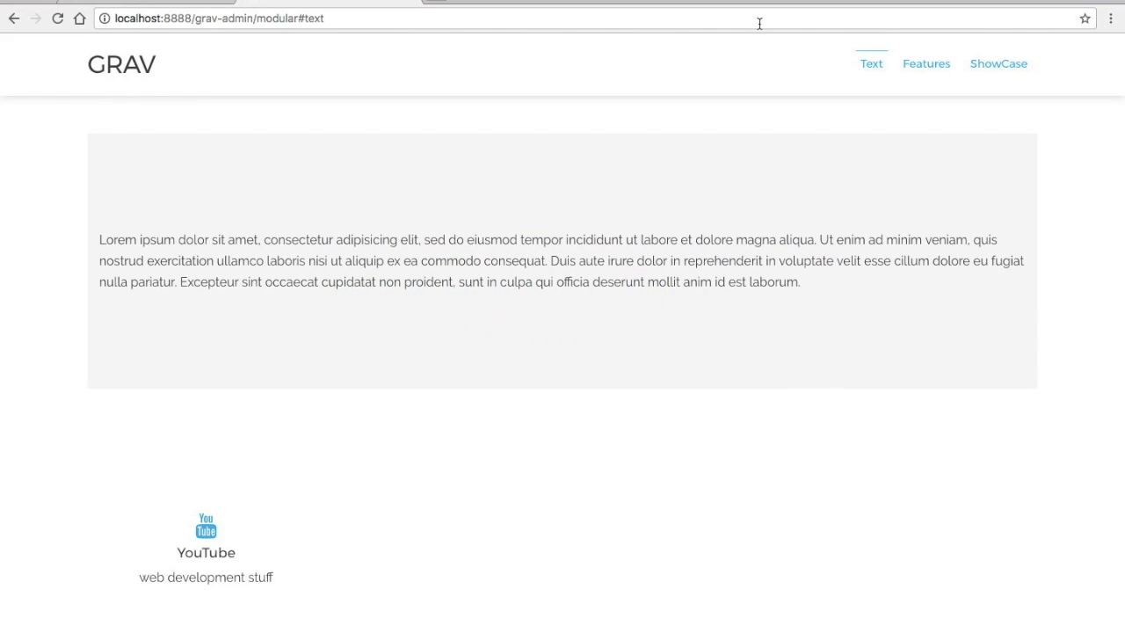
{"action": "left_click", "coordinate": [183, 1]}
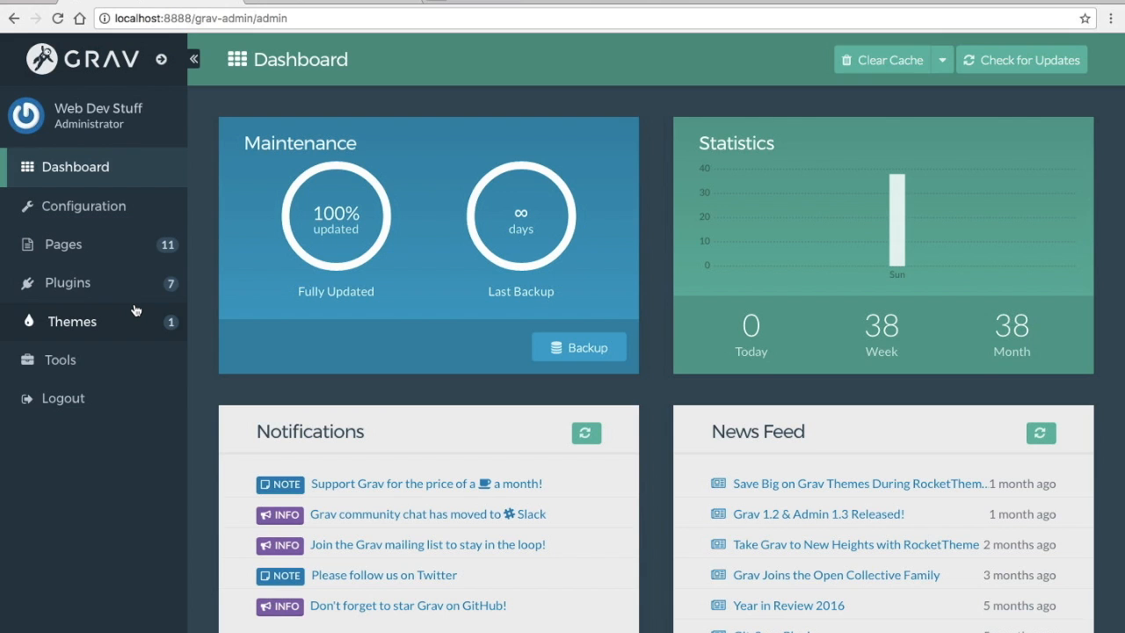
{"action": "left_click", "coordinate": [115, 258]}
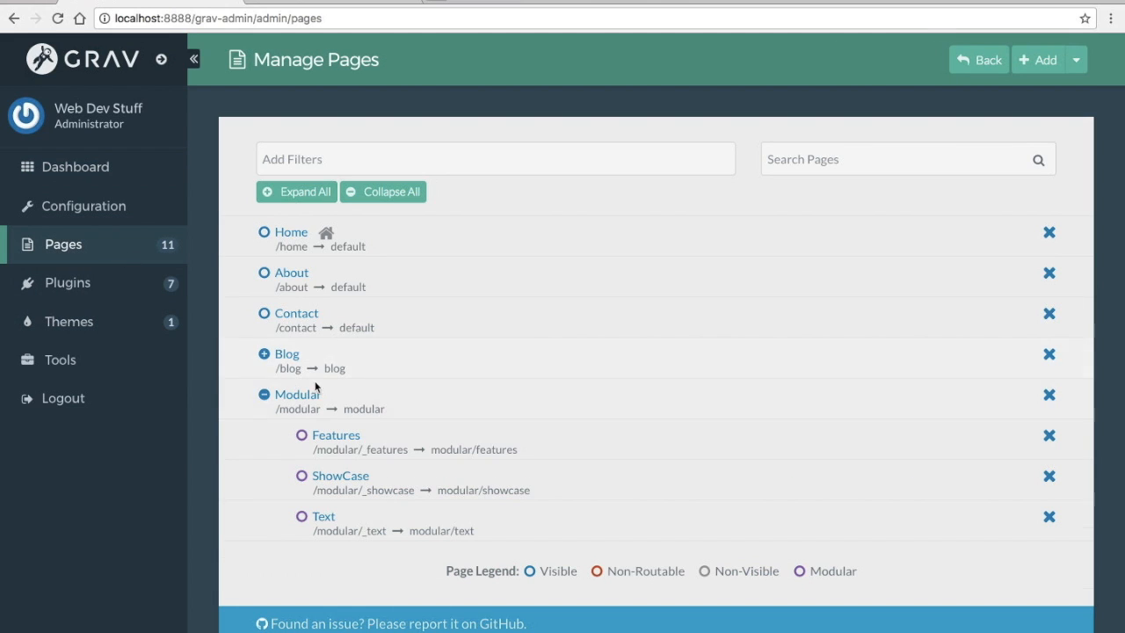
Open the Text module for editing and add web-dev-stuff-sample.png from the Downloads folder to its page media.
{"action": "scroll", "coordinate": [332, 470], "scroll_direction": "down", "scroll_amount": 2}
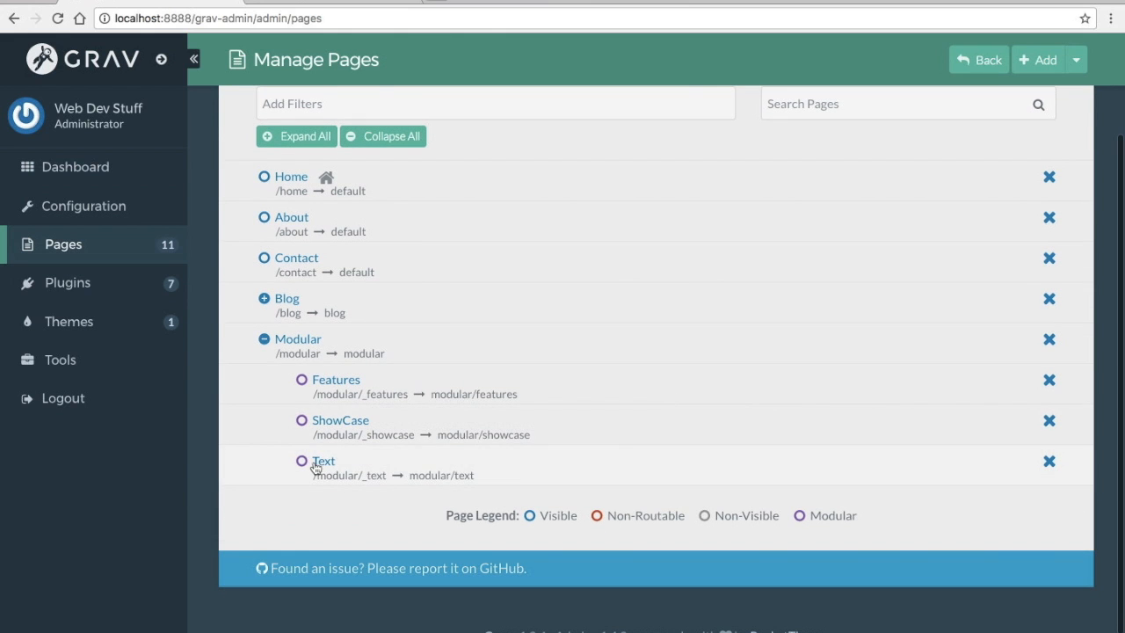
{"action": "left_click", "coordinate": [322, 464]}
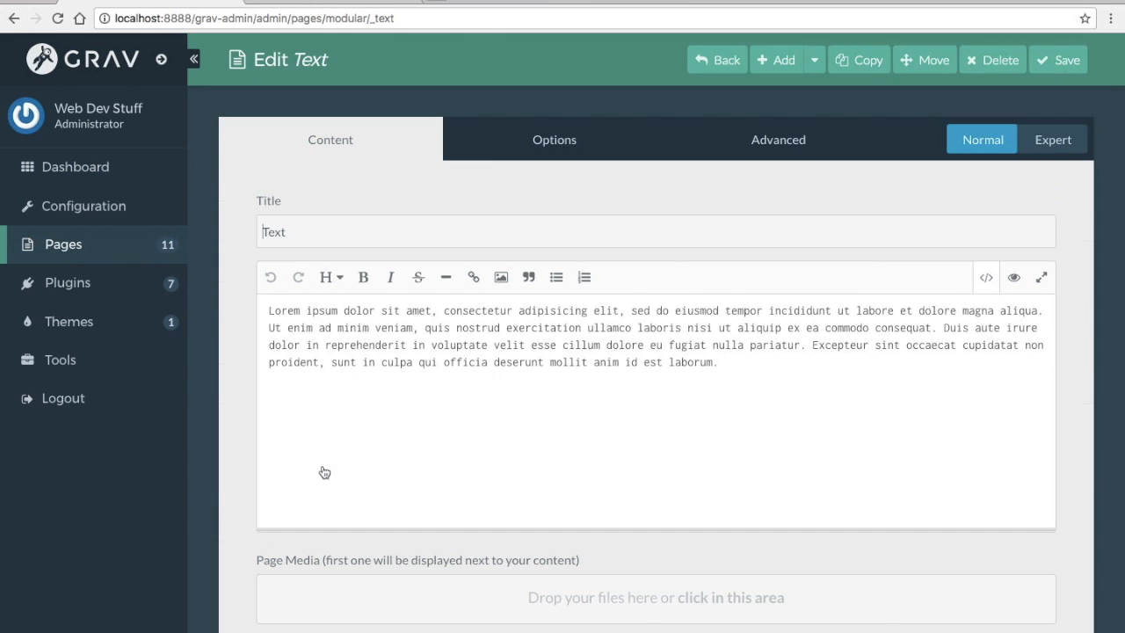
{"action": "scroll", "coordinate": [324, 472], "scroll_direction": "down", "scroll_amount": 4}
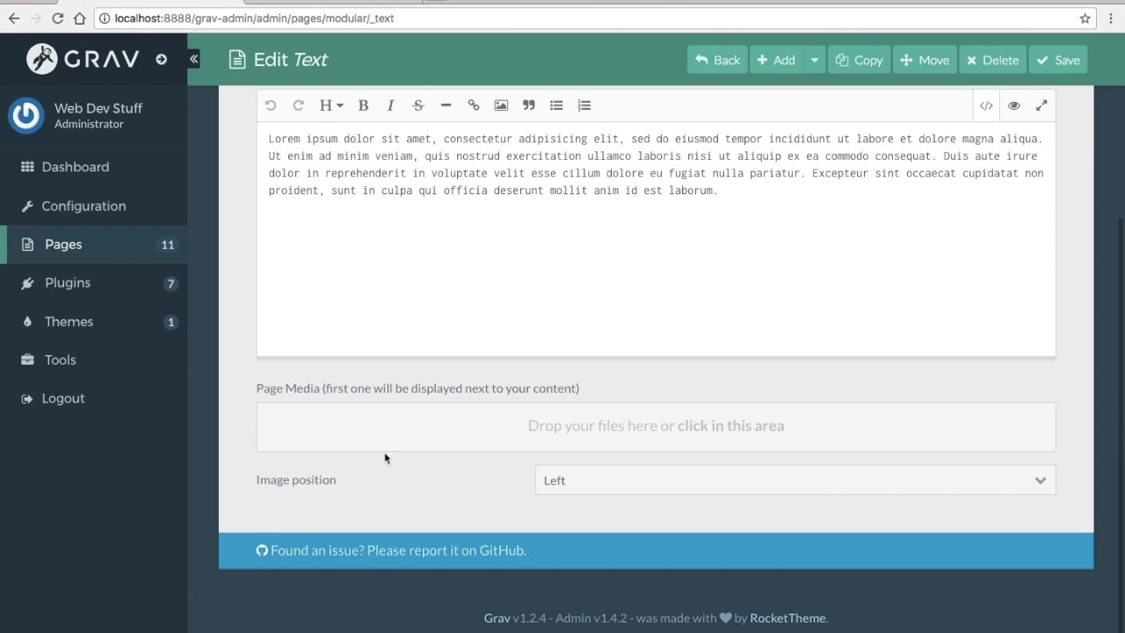
{"action": "left_click", "coordinate": [601, 434]}
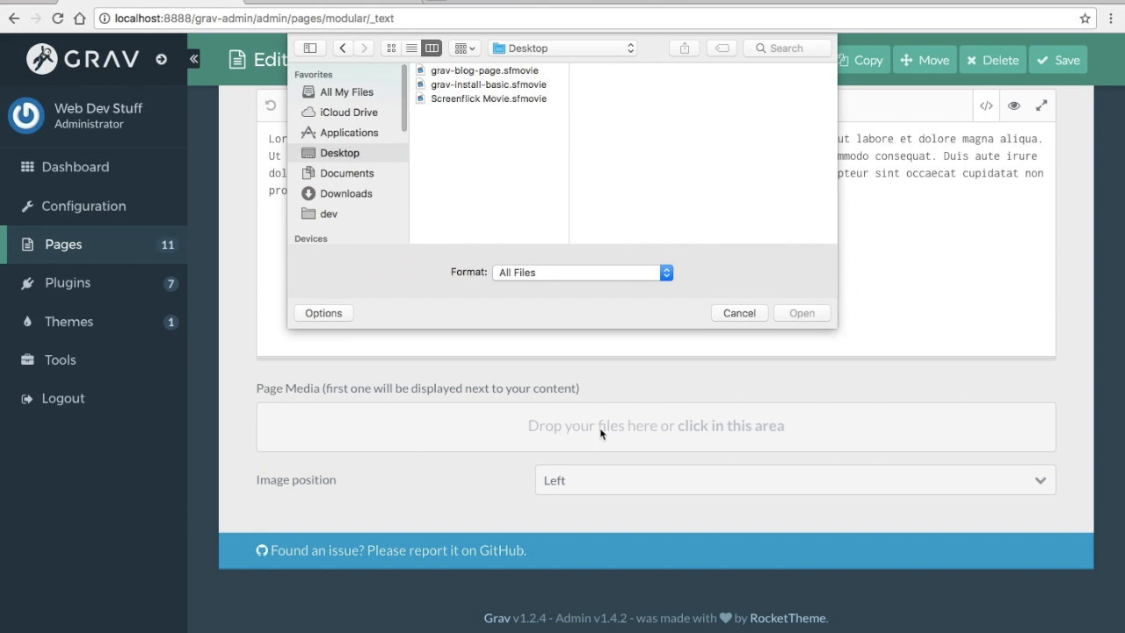
{"action": "left_click", "coordinate": [356, 192]}
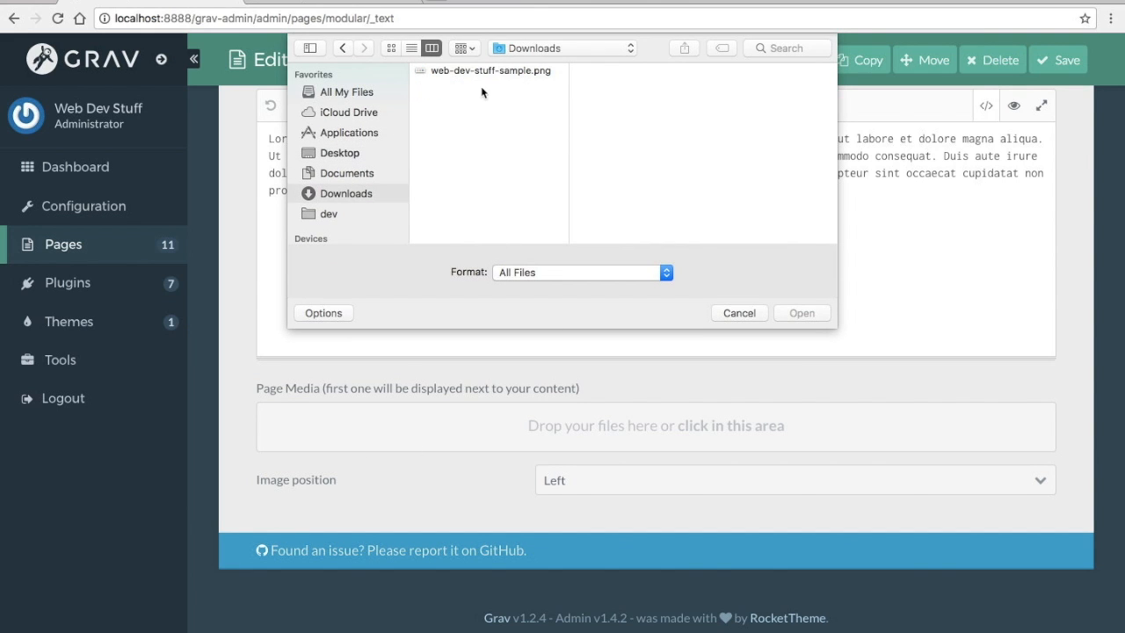
{"action": "left_click", "coordinate": [494, 72]}
{"action": "double_click", "coordinate": [494, 72]}
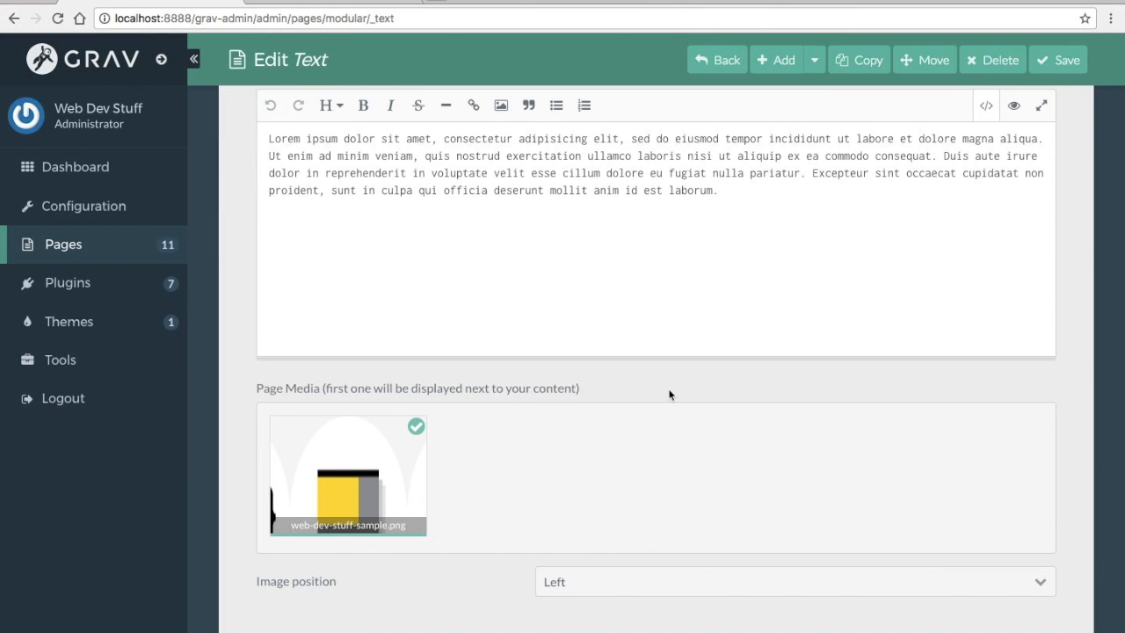
Save the Text module with its new image and bring up the public Modular page.
{"action": "scroll", "coordinate": [668, 394], "scroll_direction": "down", "scroll_amount": 2}
{"action": "mouse_move", "coordinate": [334, 382]}
{"action": "scroll", "coordinate": [466, 519], "scroll_direction": "up", "scroll_amount": 5}
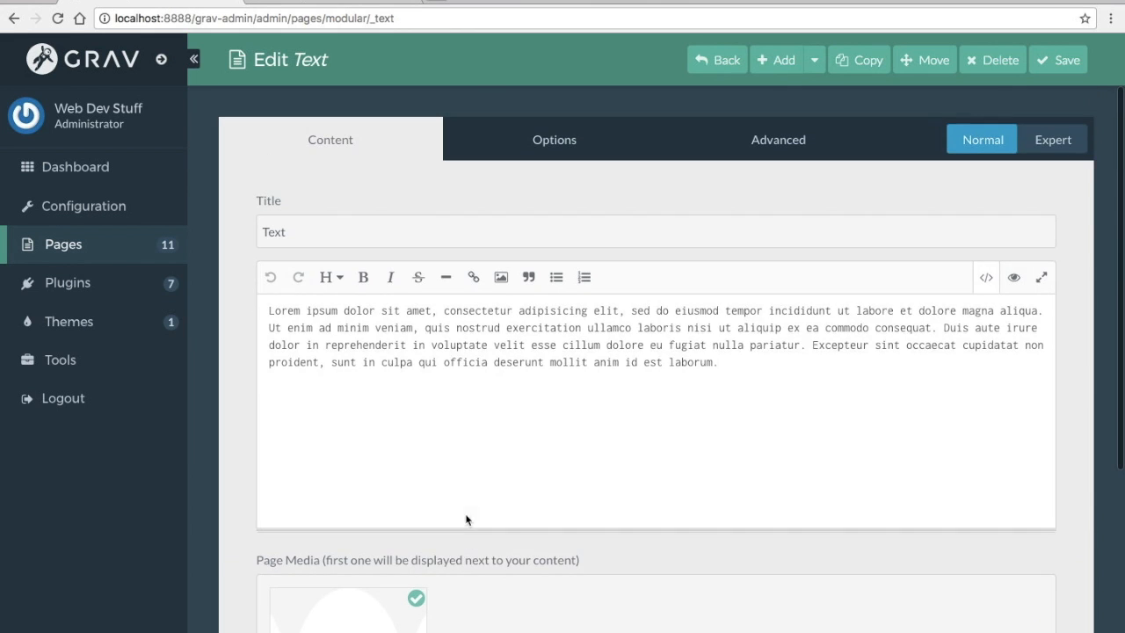
{"action": "left_click", "coordinate": [1049, 68]}
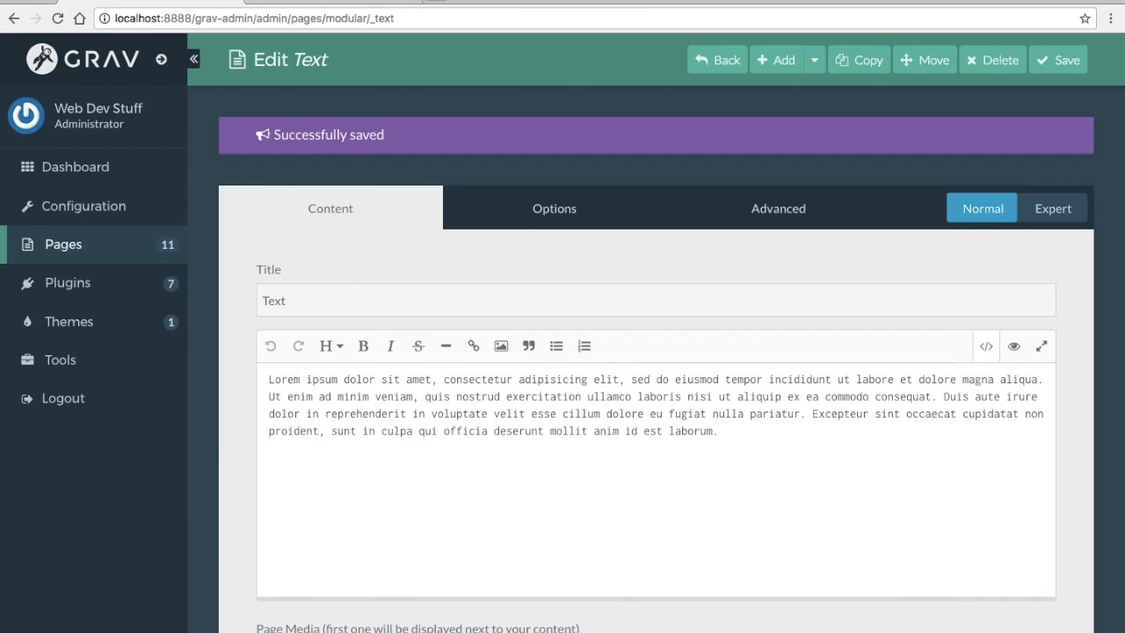
{"action": "left_click", "coordinate": [352, 2]}
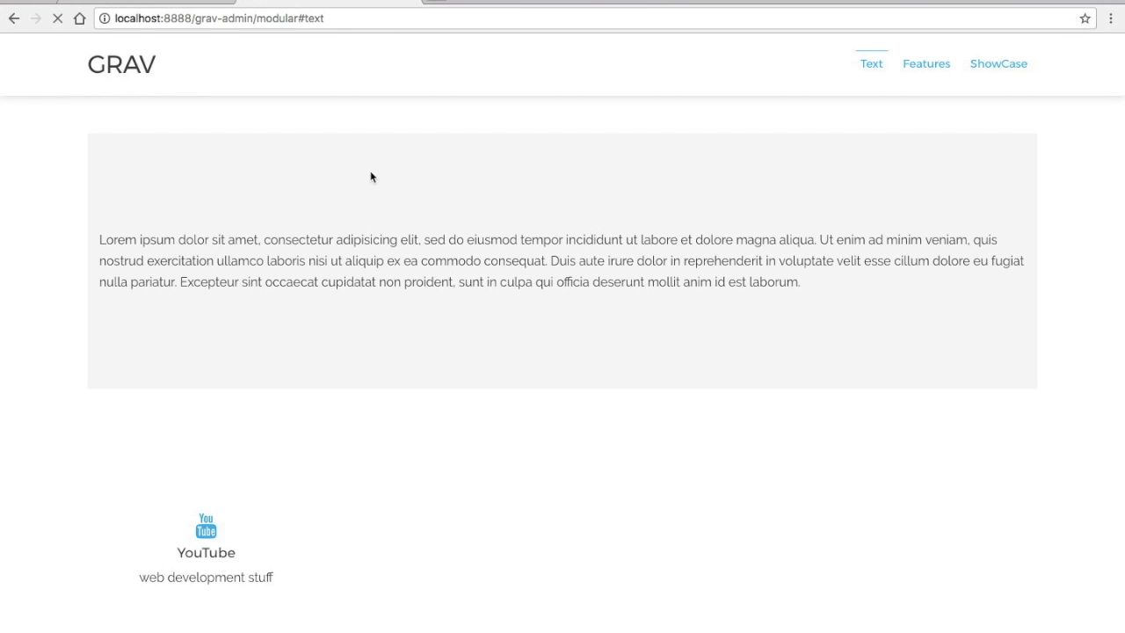
Switch to the code editor, close text.md and text.html.twig, and collapse the templates and themes folders.
{"action": "key", "text": "super+Tab"}
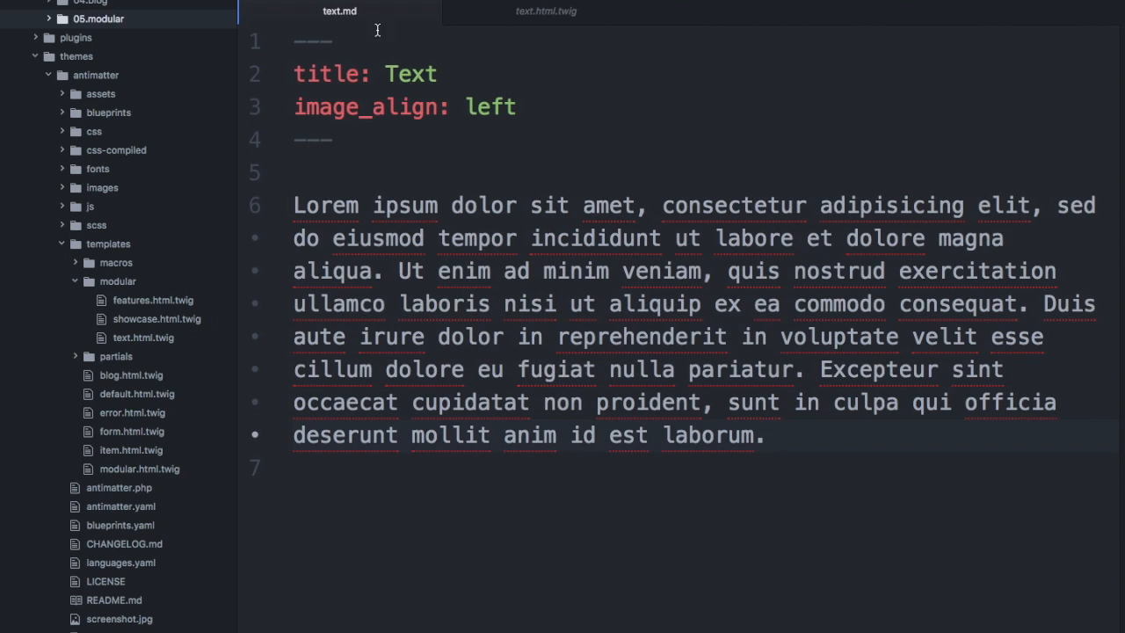
{"action": "left_click", "coordinate": [429, 12]}
{"action": "left_click", "coordinate": [429, 12]}
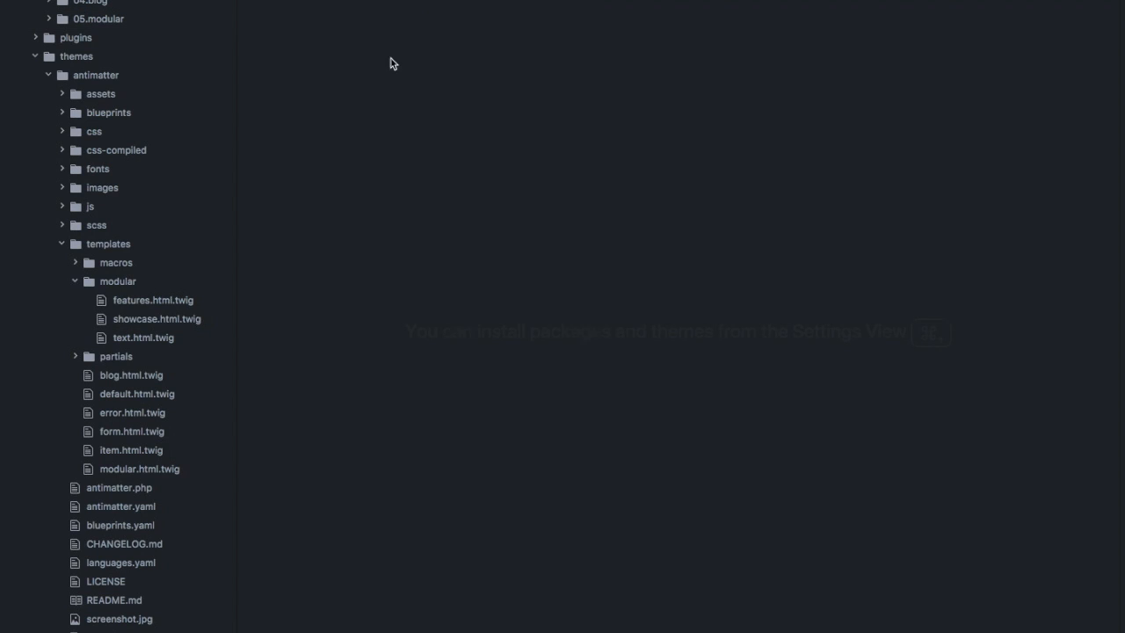
{"action": "left_click", "coordinate": [62, 244]}
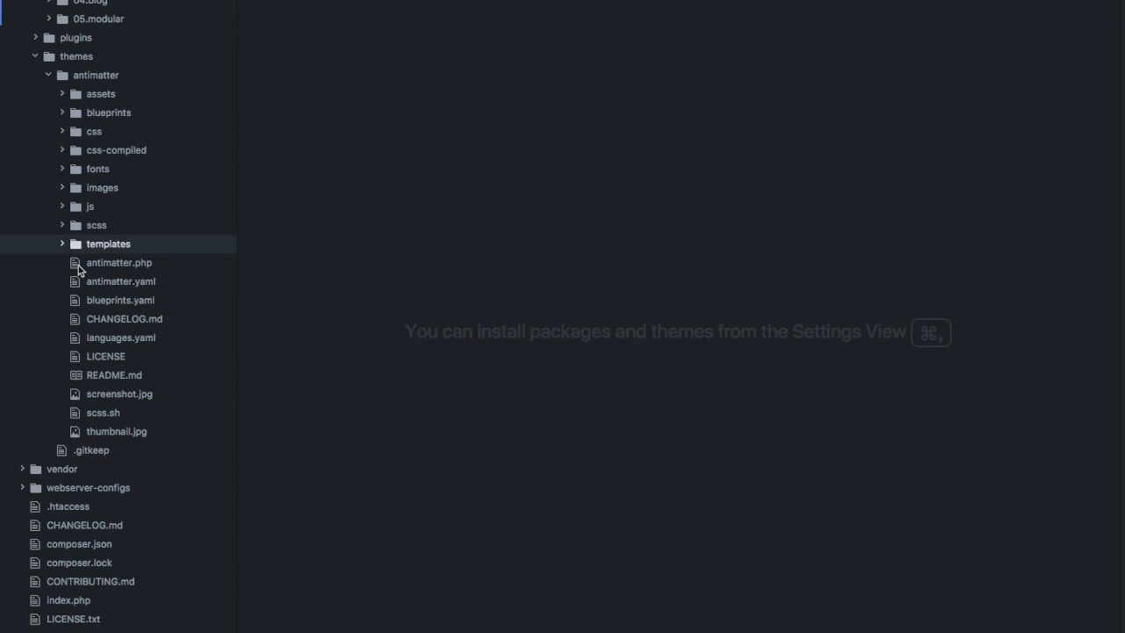
{"action": "left_click", "coordinate": [37, 58]}
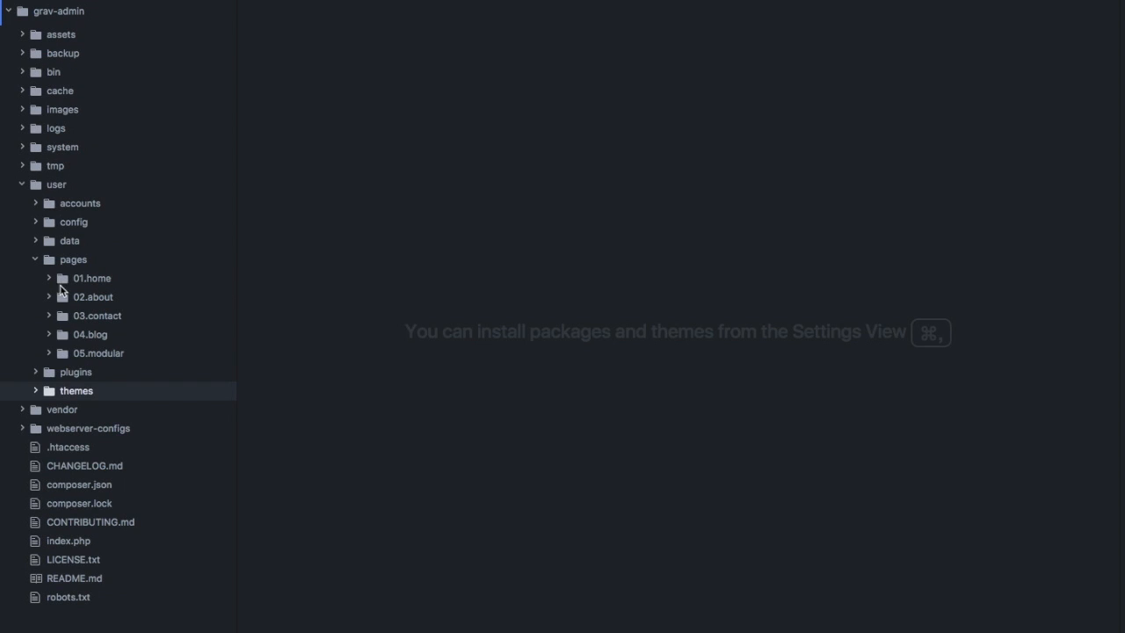
Expand the _text folder in 05.modular, view the uploaded web-dev-stuff-sample.png, and open text.md.
{"action": "left_click", "coordinate": [48, 352]}
{"action": "scroll", "coordinate": [54, 369], "scroll_direction": "down", "scroll_amount": 1}
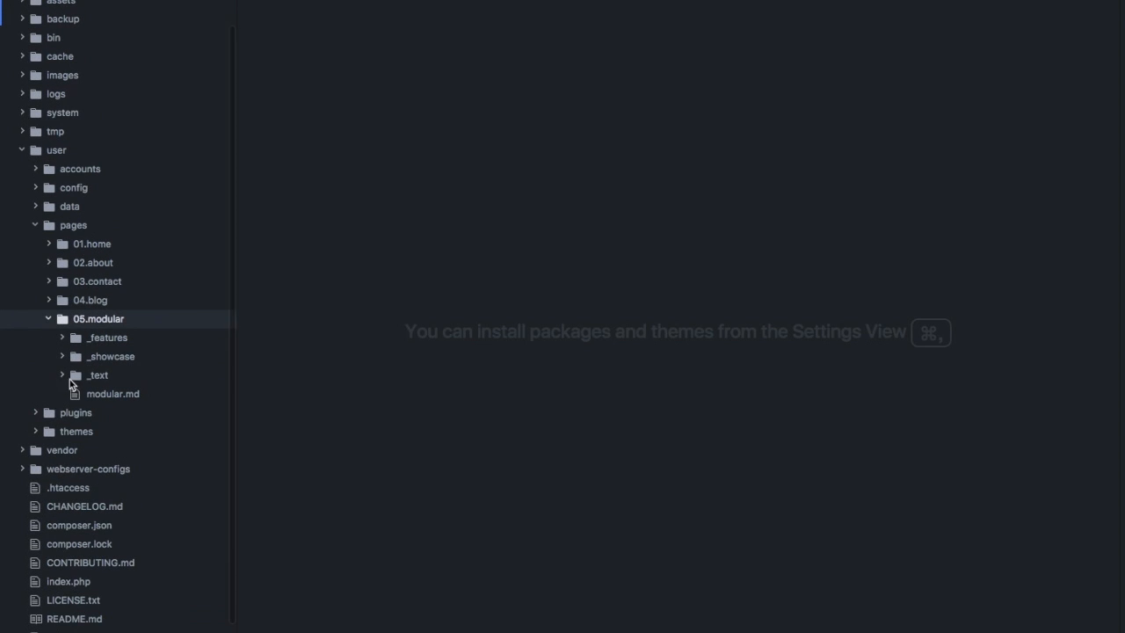
{"action": "left_click", "coordinate": [60, 377]}
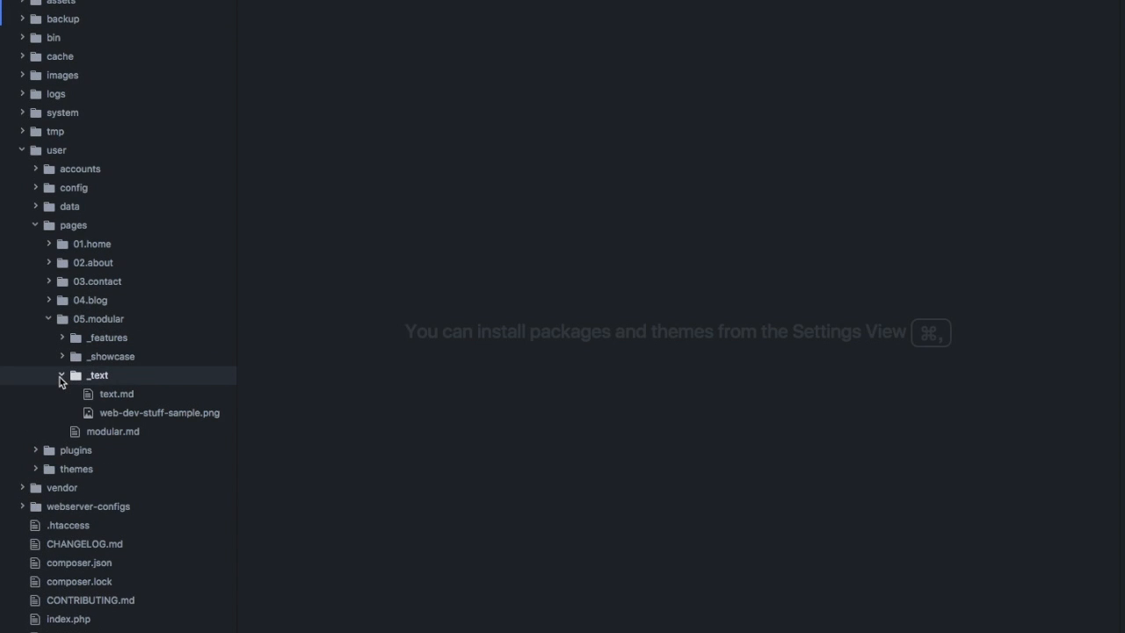
{"action": "left_click", "coordinate": [137, 417]}
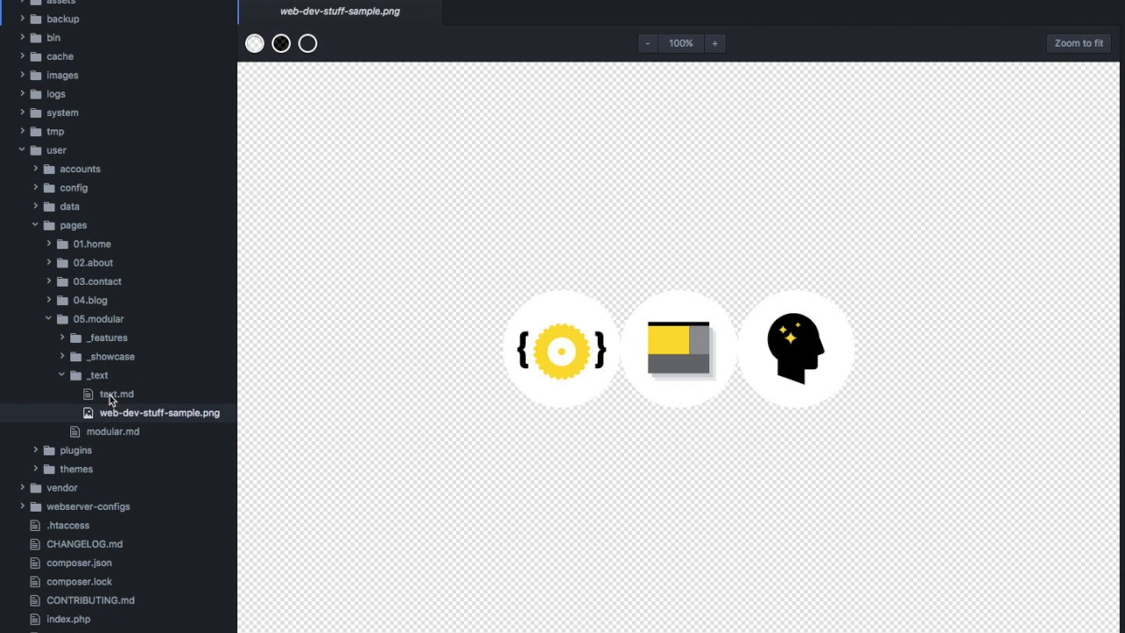
{"action": "left_click", "coordinate": [111, 395]}
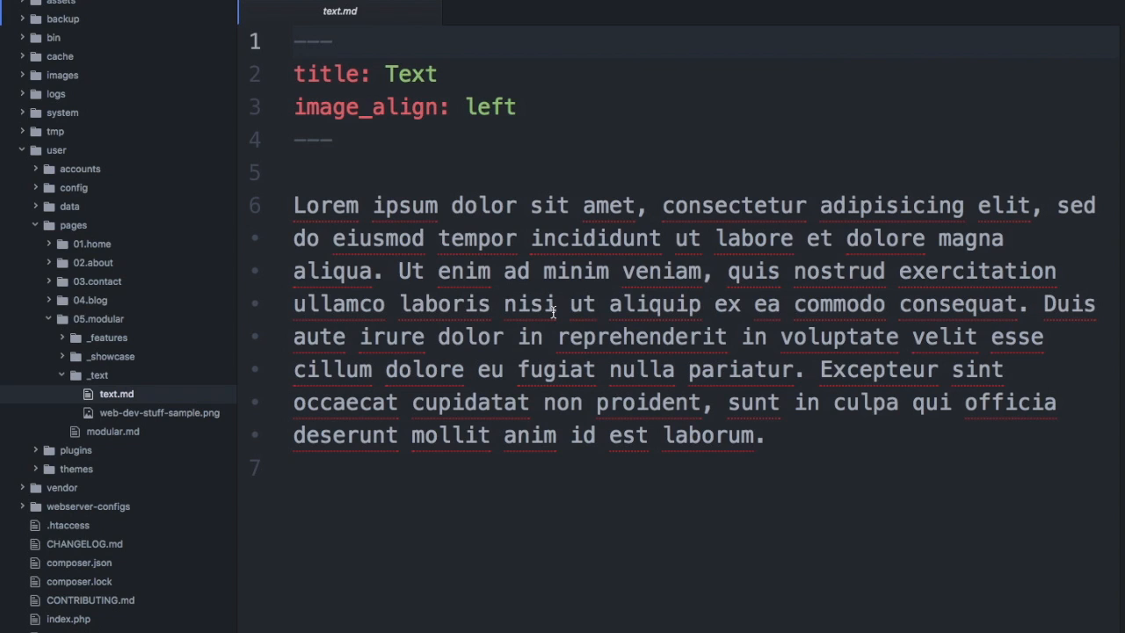
Expand the themes folder, set image_align to right in text.md, and save the file.
{"action": "scroll", "coordinate": [72, 465], "scroll_direction": "down", "scroll_amount": 2}
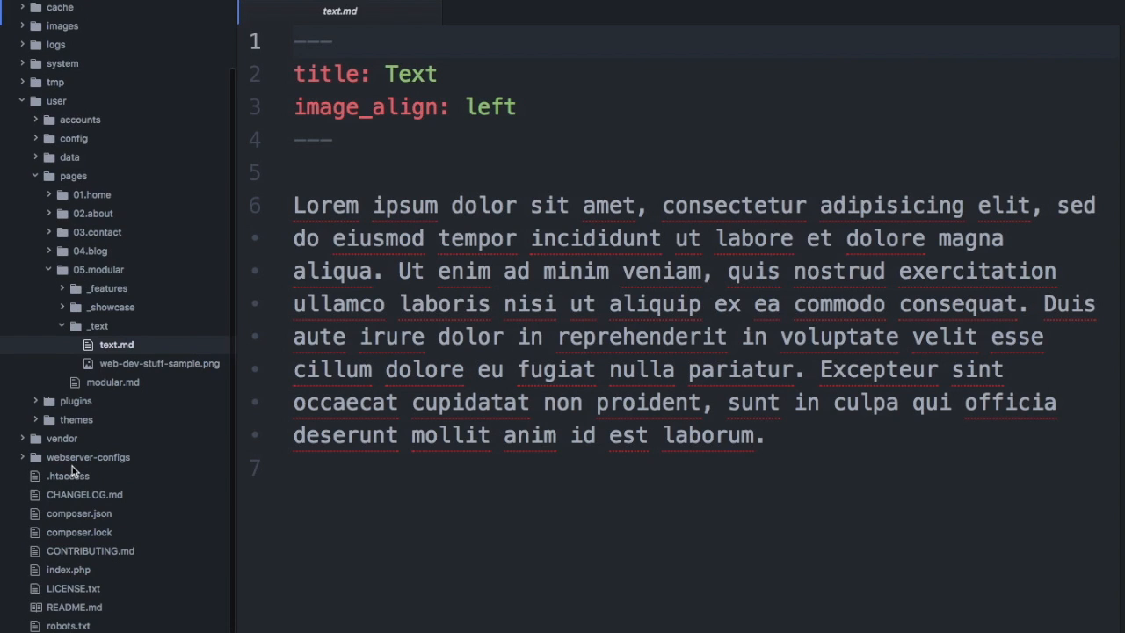
{"action": "left_click", "coordinate": [39, 420]}
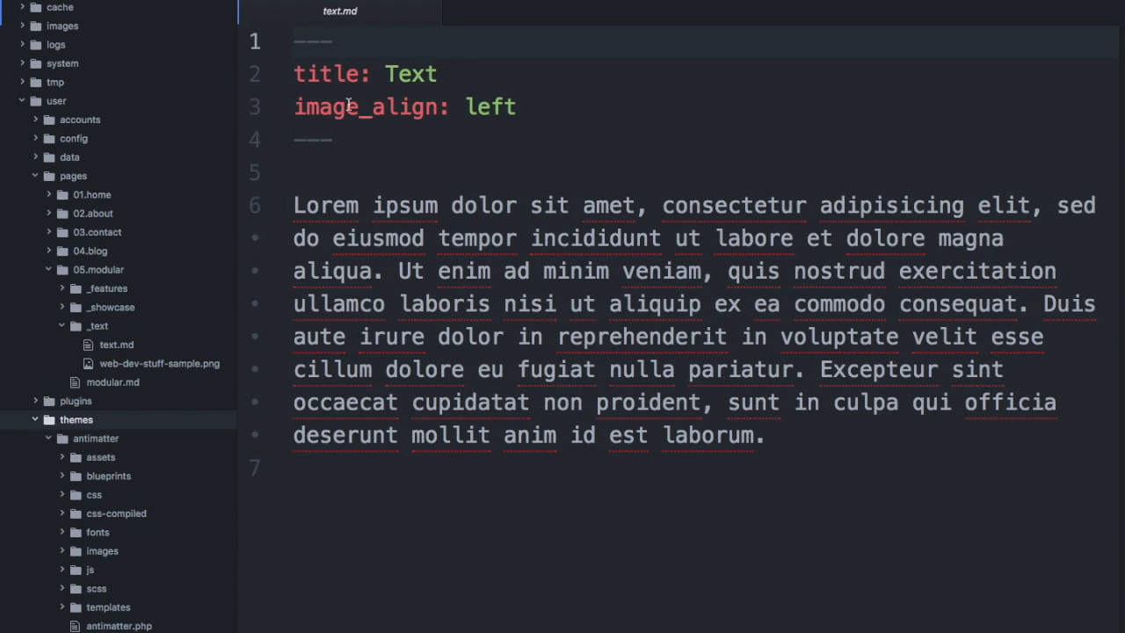
{"action": "left_click_drag", "start_coordinate": [477, 106], "coordinate": [517, 106]}
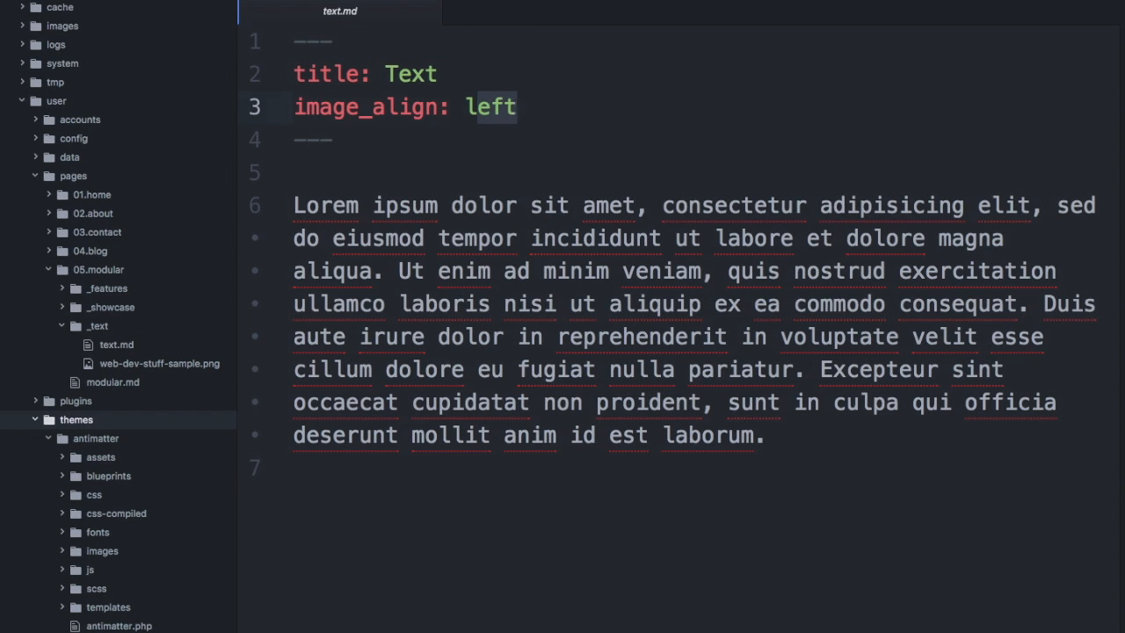
{"action": "key", "text": "BackSpace"}
{"action": "key", "text": "BackSpace"}
{"action": "type", "text": "right"}
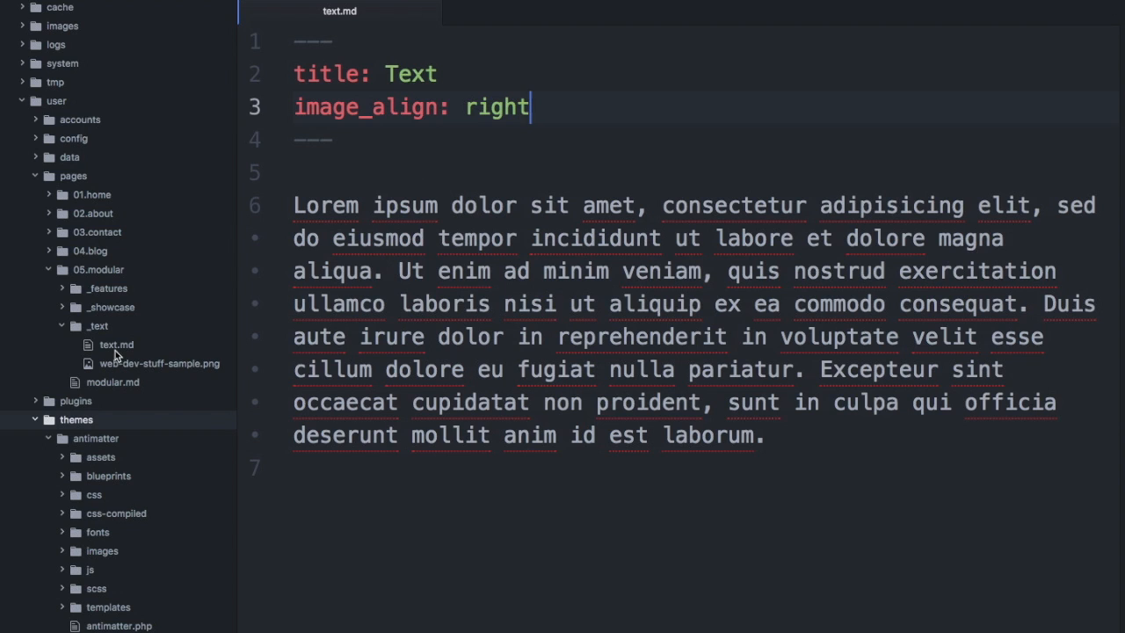
Collapse the _text folder and reopen text.html.twig from the theme's modular templates to examine its image resize and alignment line.
{"action": "left_click", "coordinate": [61, 326]}
{"action": "scroll", "coordinate": [63, 468], "scroll_direction": "down", "scroll_amount": 3}
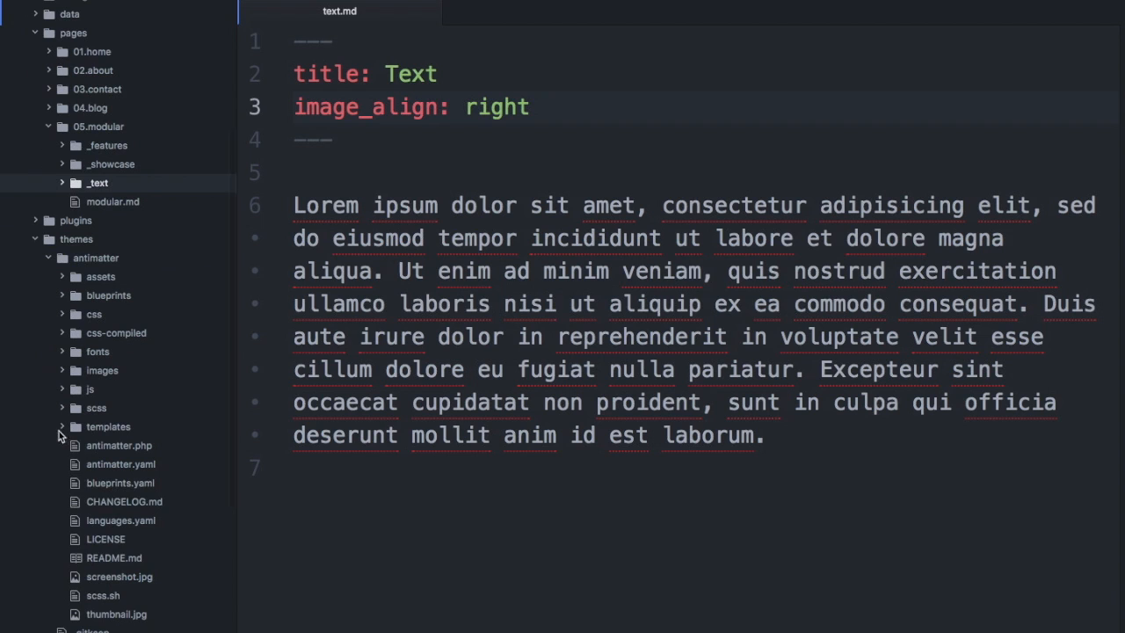
{"action": "left_click", "coordinate": [62, 427]}
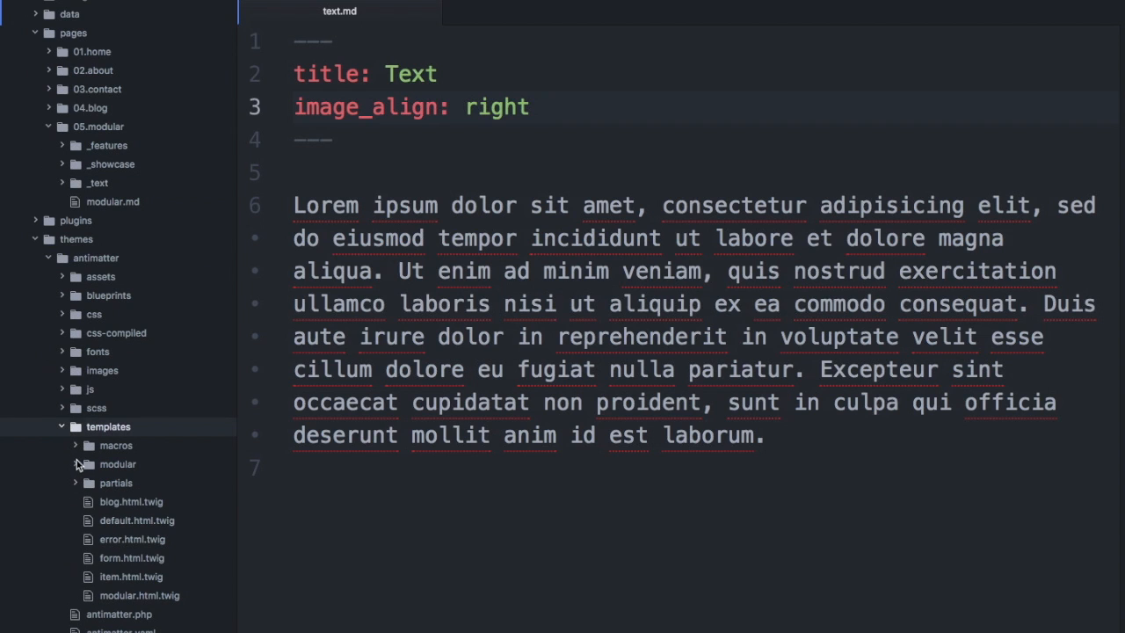
{"action": "left_click", "coordinate": [77, 460]}
{"action": "left_click", "coordinate": [123, 520]}
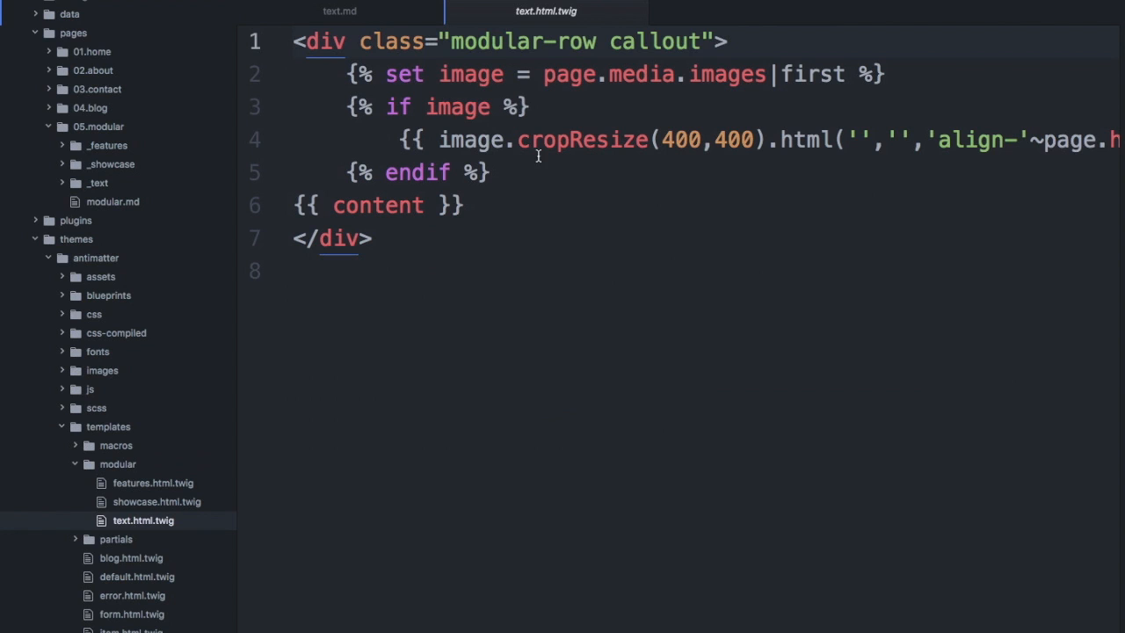
{"action": "scroll", "coordinate": [544, 157], "scroll_direction": "right", "scroll_amount": 6}
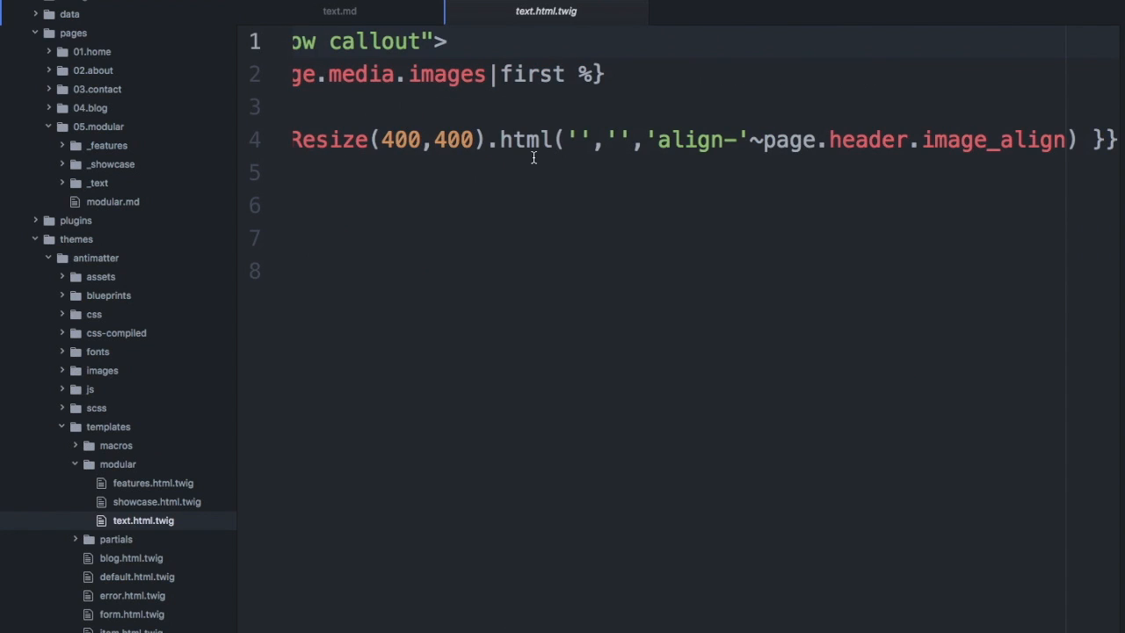
{"action": "scroll", "coordinate": [533, 158], "scroll_direction": "down", "scroll_amount": 1}
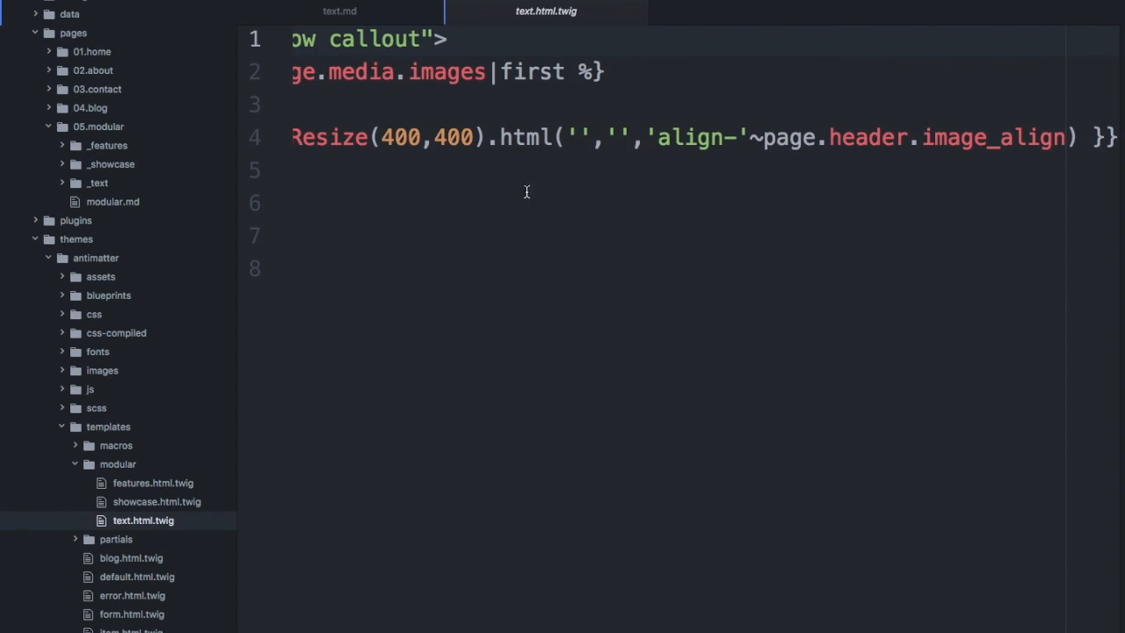
{"action": "scroll", "coordinate": [525, 190], "scroll_direction": "left", "scroll_amount": 6}
Switch to the browser, reload the public Modular page to check the image alignment, and try the ShowCase navigation link.
{"action": "key", "text": "super+Tab"}
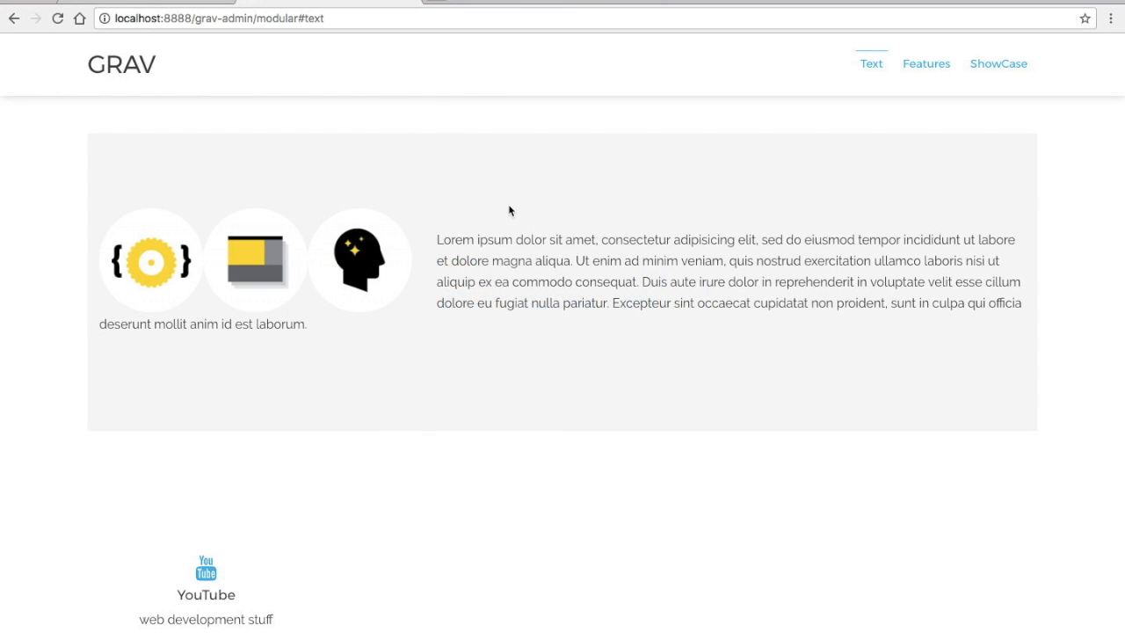
{"action": "key", "text": "super+r"}
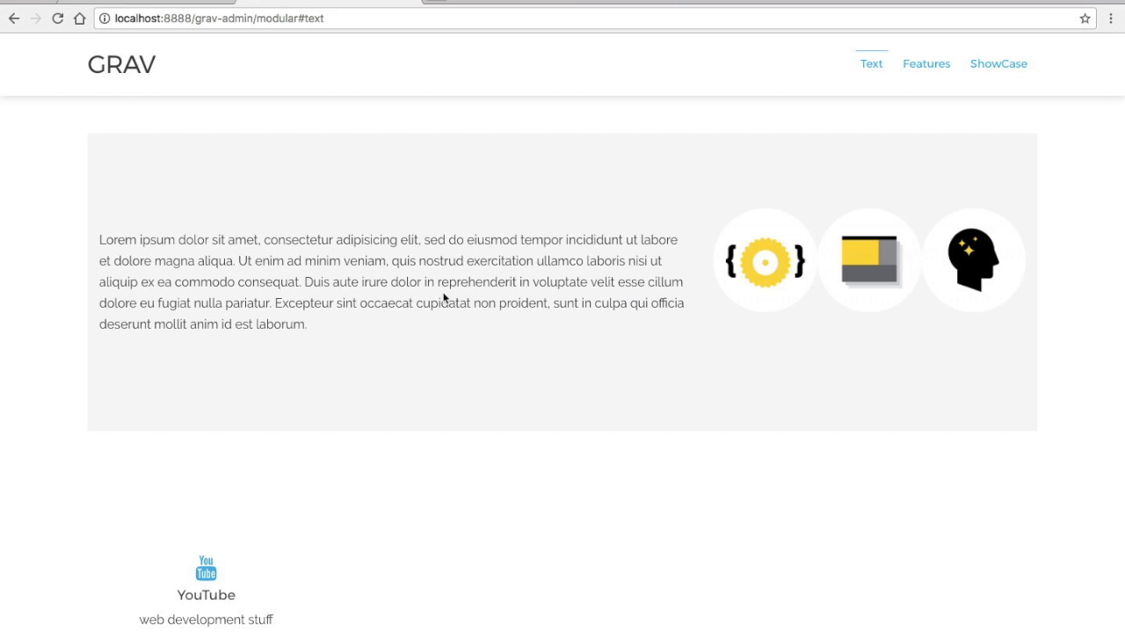
{"action": "left_click", "coordinate": [973, 69]}
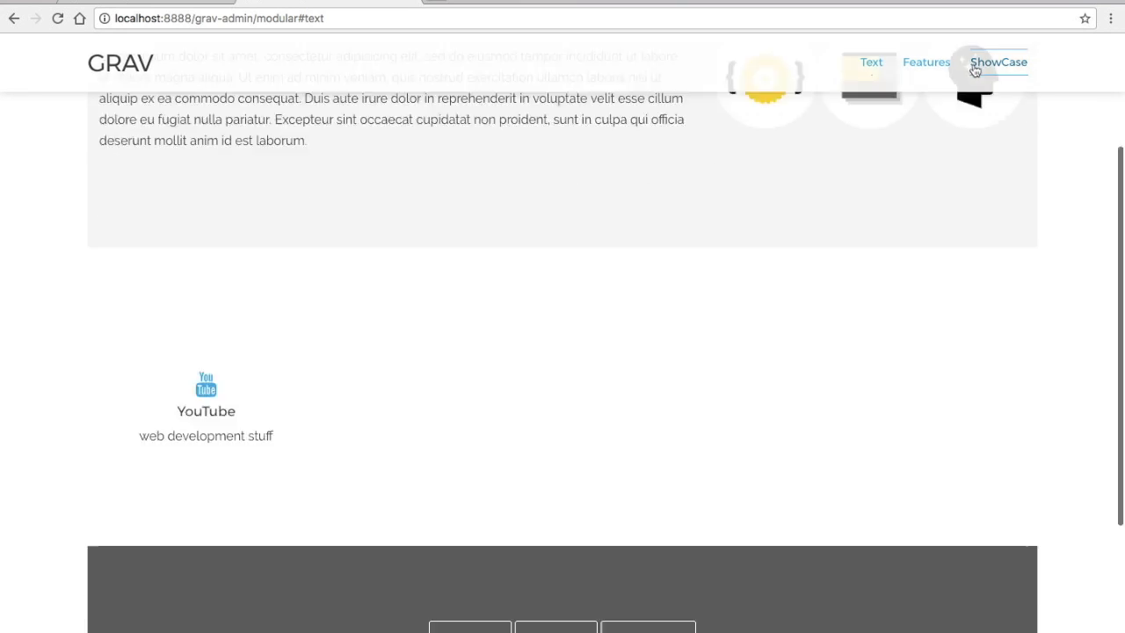
{"action": "scroll", "coordinate": [784, 348], "scroll_direction": "up", "scroll_amount": 6}
{"action": "scroll", "coordinate": [784, 350], "scroll_direction": "down", "scroll_amount": 2}
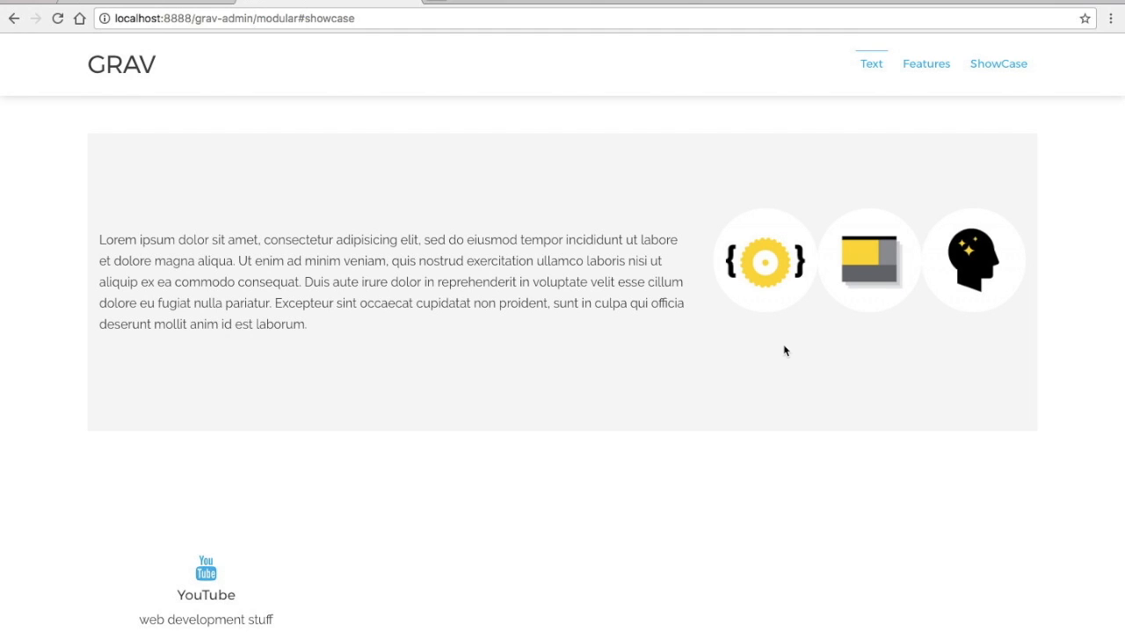